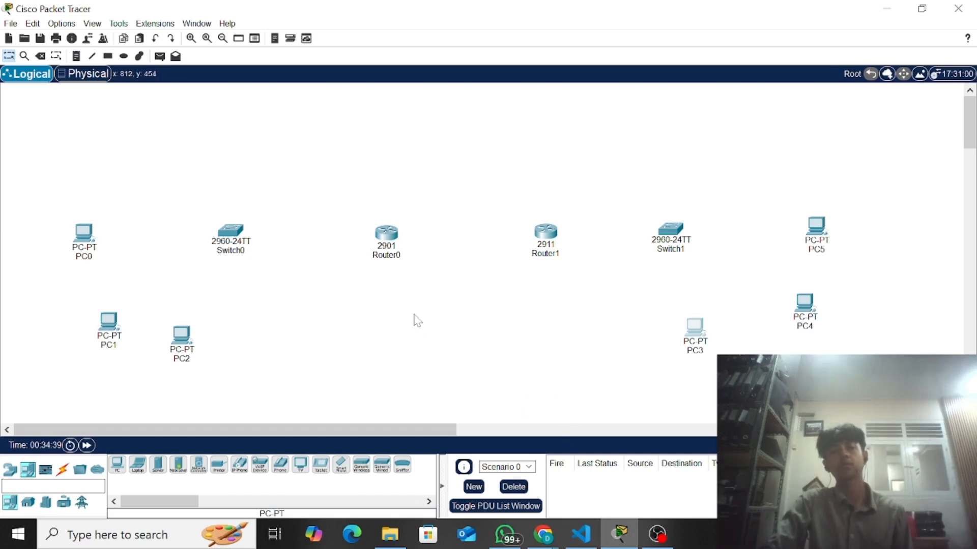
# - Reposition PC0, PC1 and PC2 slightly outward so they spread around Switch0
pyautogui.click(82, 234)
pyautogui.moveTo(80, 229); pyautogui.dragTo(82, 213)
pyautogui.moveTo(114, 327); pyautogui.dragTo(106, 314)
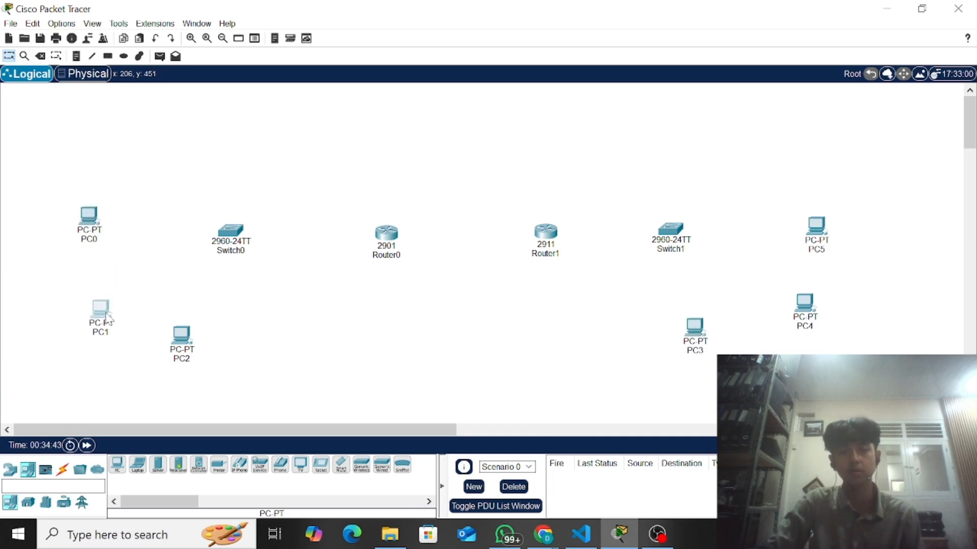
pyautogui.click(185, 344)
pyautogui.moveTo(190, 346); pyautogui.dragTo(206, 345)
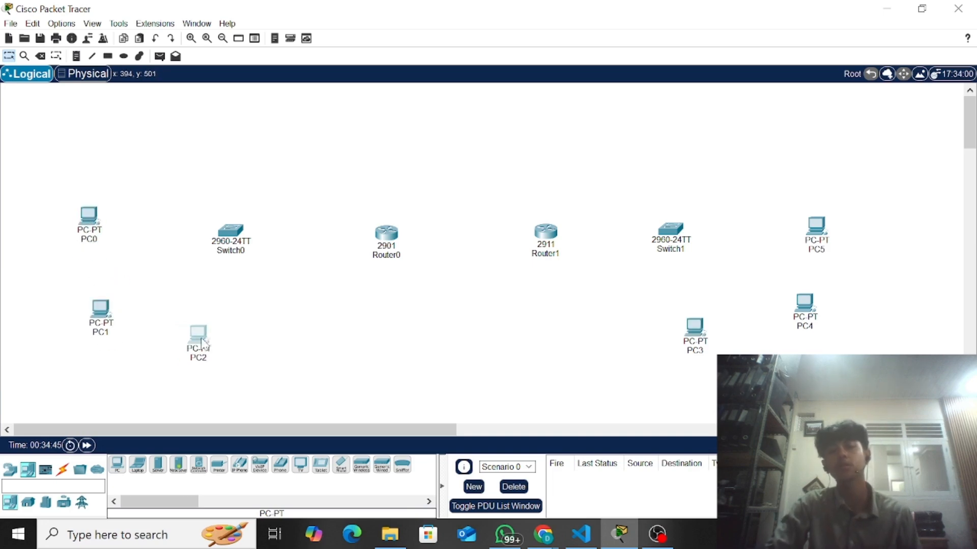
# - Nudge Switch0, Router0, Router1 and Switch1 into a roughly level row and shift PC3 slightly closer below Switch1
pyautogui.moveTo(682, 250); pyautogui.dragTo(676, 247)
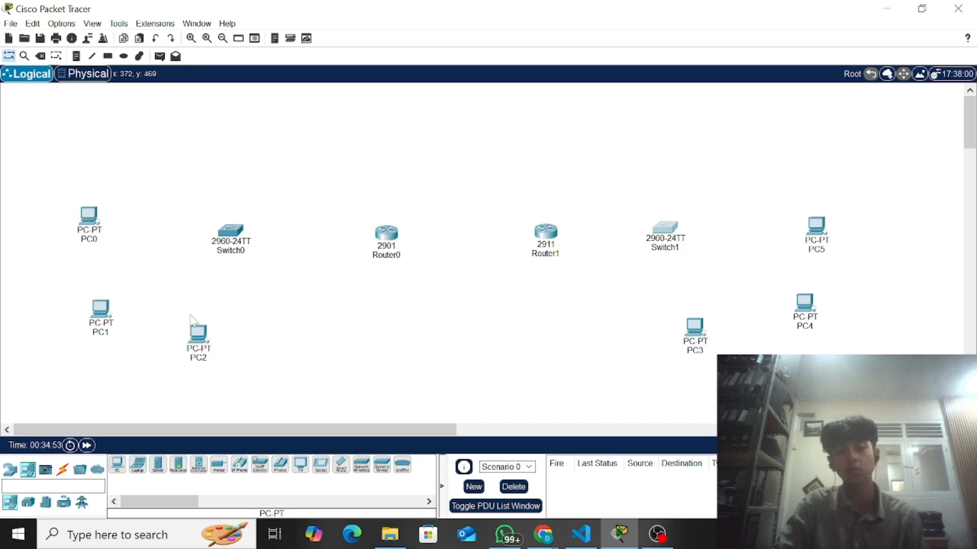
pyautogui.moveTo(242, 240); pyautogui.dragTo(241, 240)
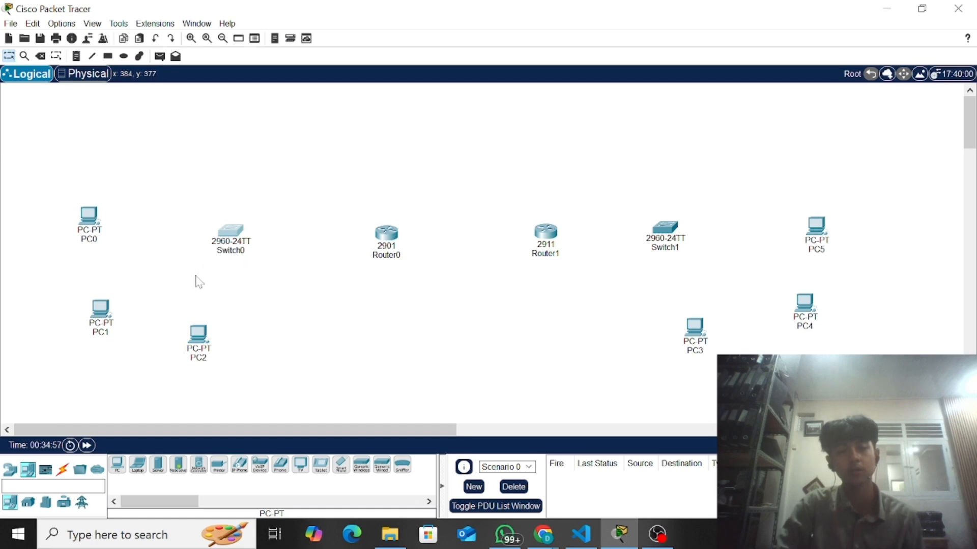
pyautogui.moveTo(228, 241); pyautogui.dragTo(236, 236)
pyautogui.moveTo(382, 239); pyautogui.dragTo(383, 239)
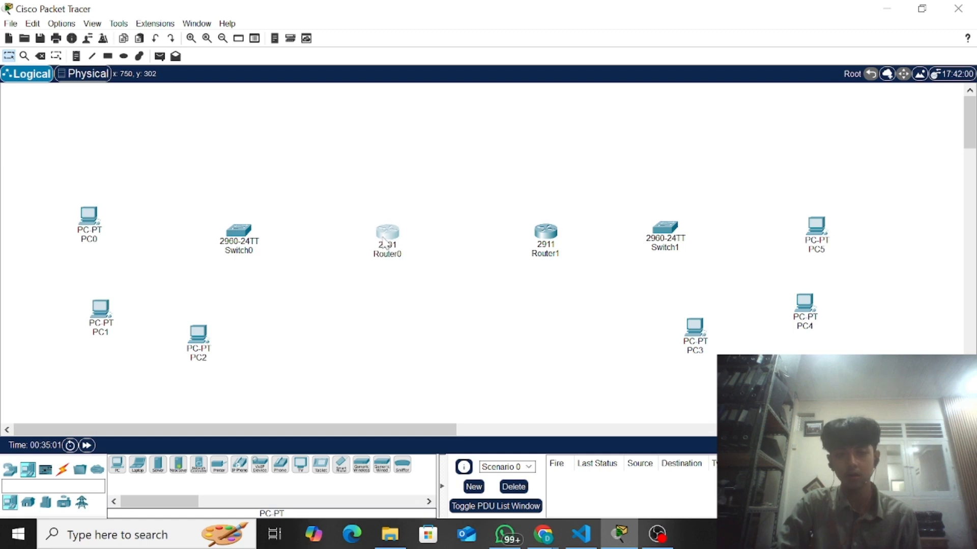
pyautogui.moveTo(551, 230)
pyautogui.mouseDown()
pyautogui.moveTo(548, 245)
pyautogui.moveTo(542, 239)
pyautogui.mouseUp()
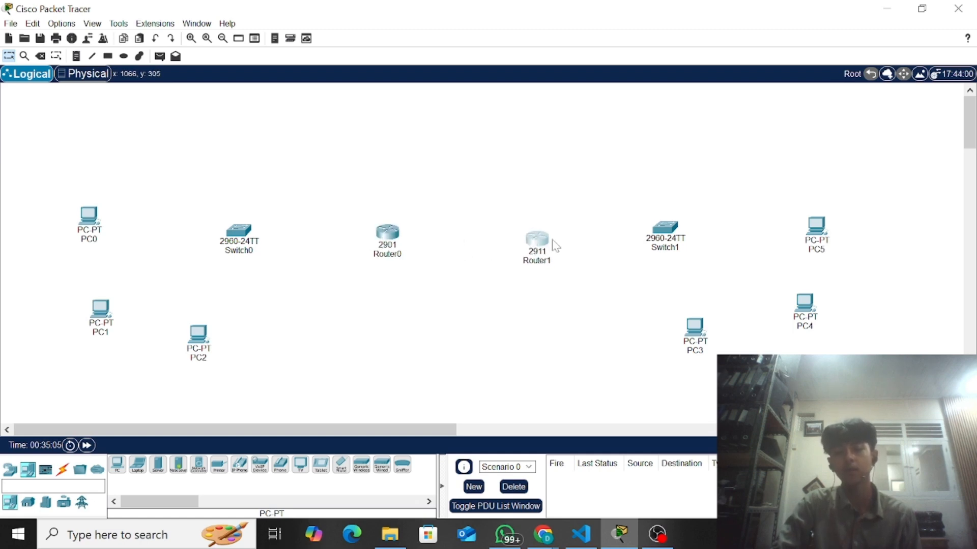
pyautogui.moveTo(663, 230); pyautogui.dragTo(665, 236)
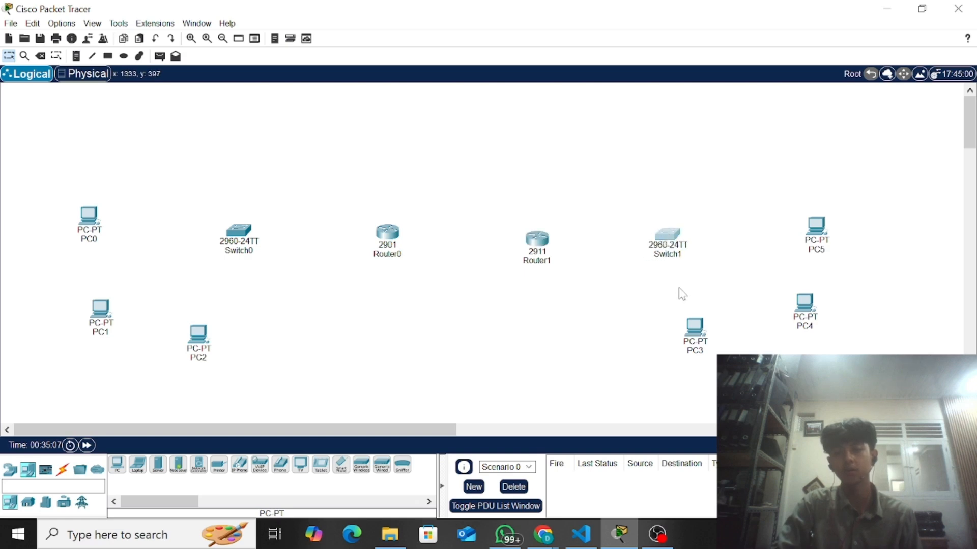
pyautogui.moveTo(693, 325); pyautogui.dragTo(687, 329)
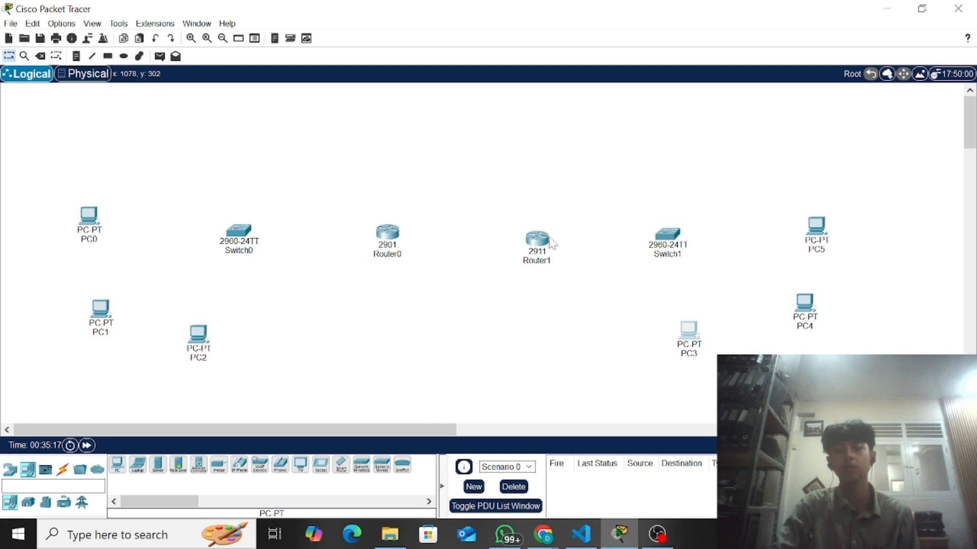
pyautogui.moveTo(552, 245); pyautogui.dragTo(556, 239)
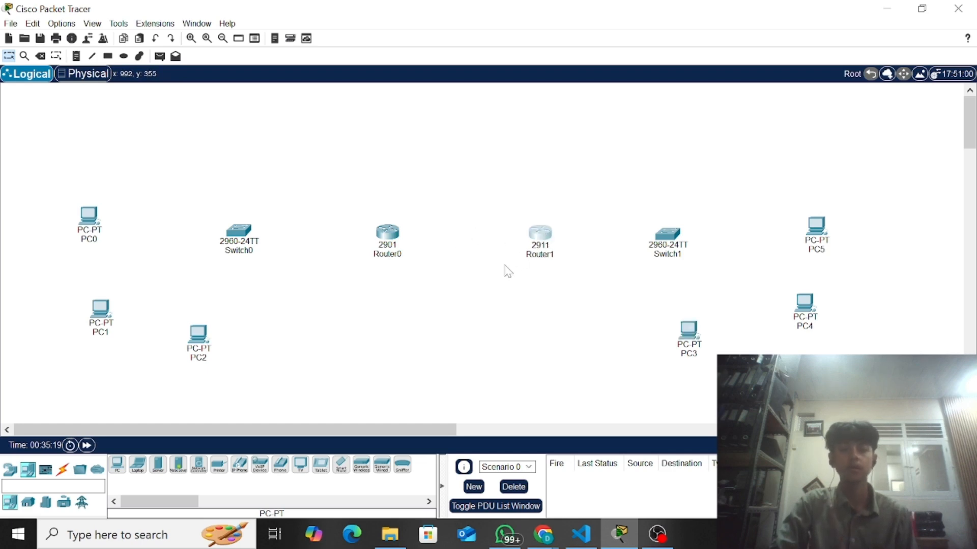
# - Connect PC0 to Switch0 with an automatically chosen cable
pyautogui.click(64, 471)
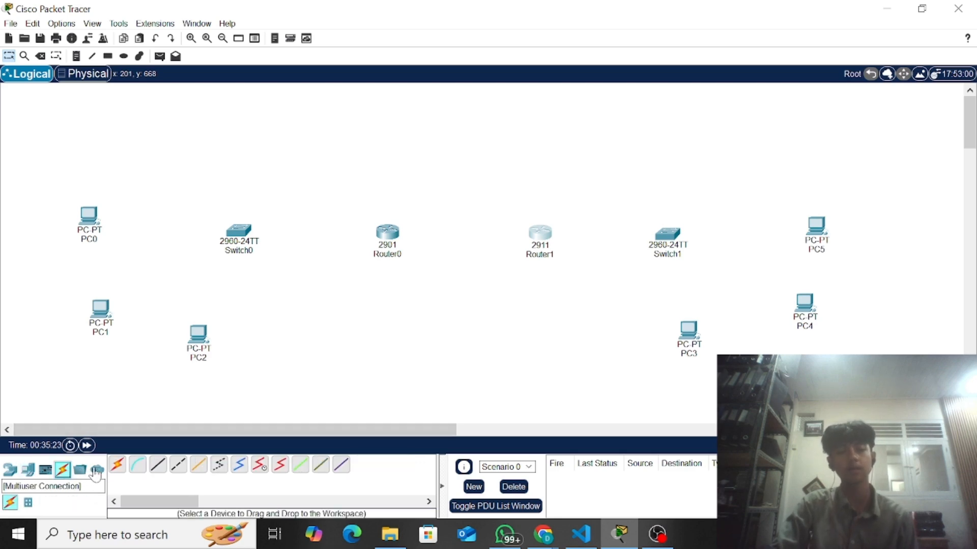
pyautogui.click(115, 469)
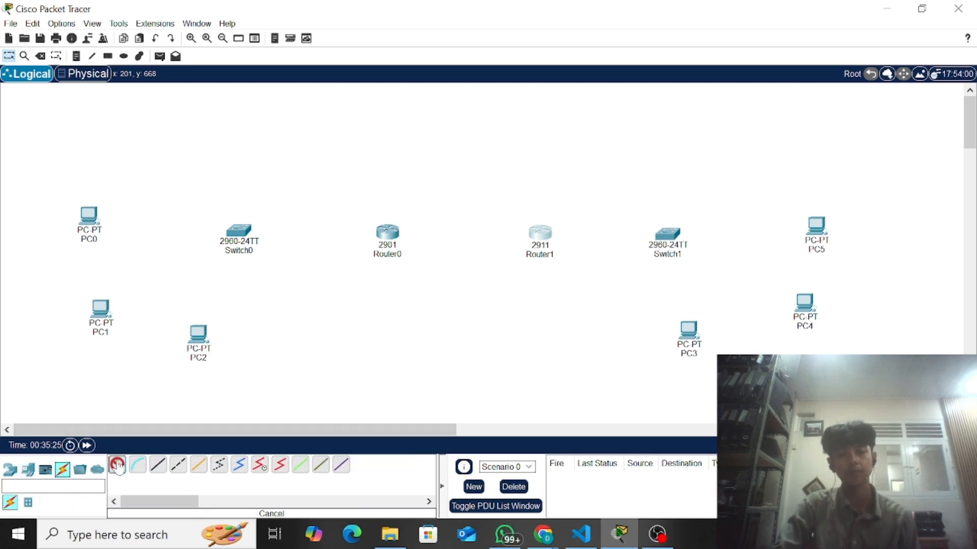
pyautogui.click(86, 225)
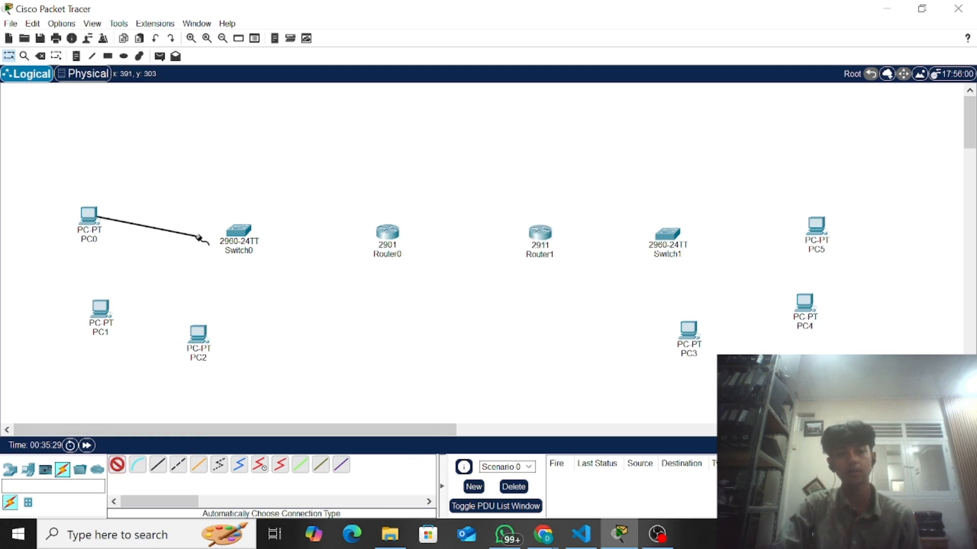
pyautogui.click(230, 236)
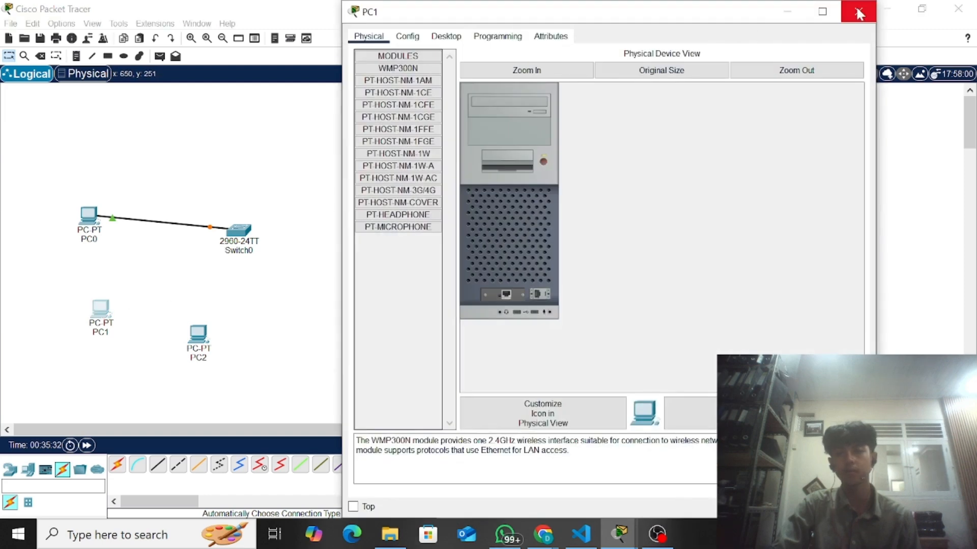
pyautogui.click(859, 11)
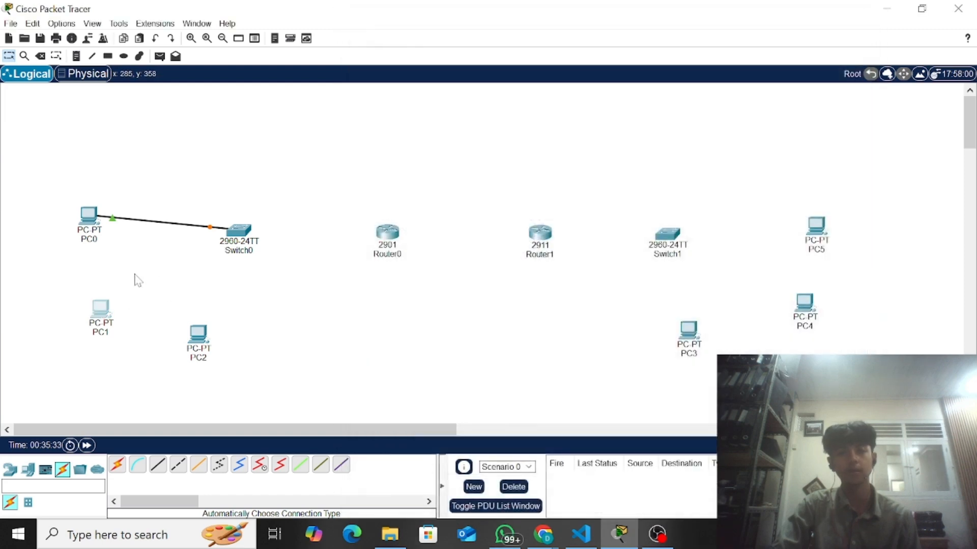
# - Connect PC1 and PC2 to Switch0 with automatically chosen cables
pyautogui.click(117, 465)
pyautogui.click(101, 310)
pyautogui.click(237, 234)
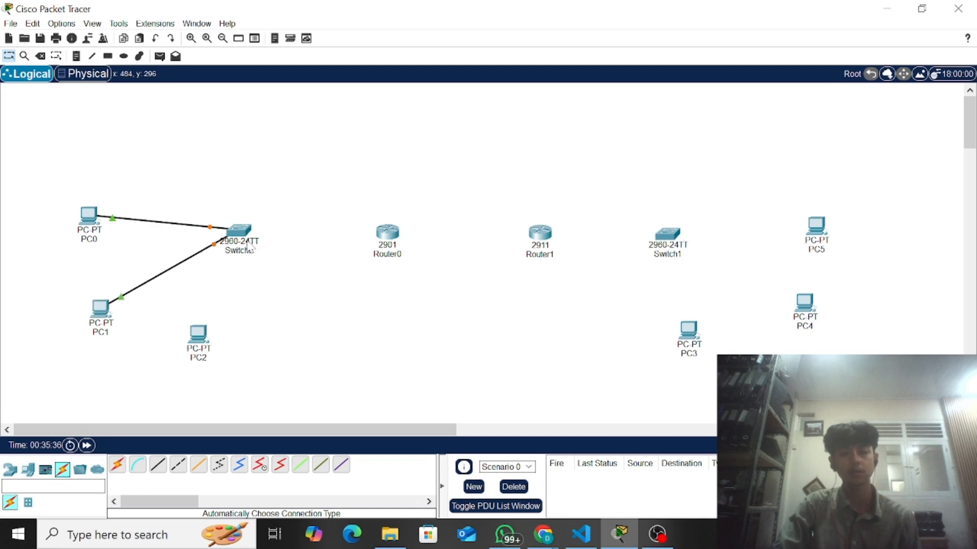
pyautogui.click(117, 464)
pyautogui.click(206, 337)
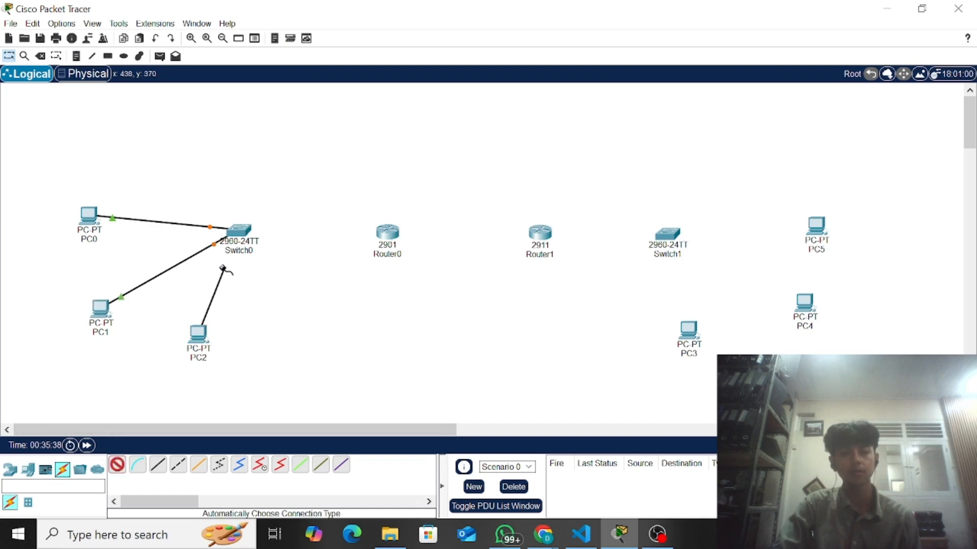
pyautogui.click(233, 238)
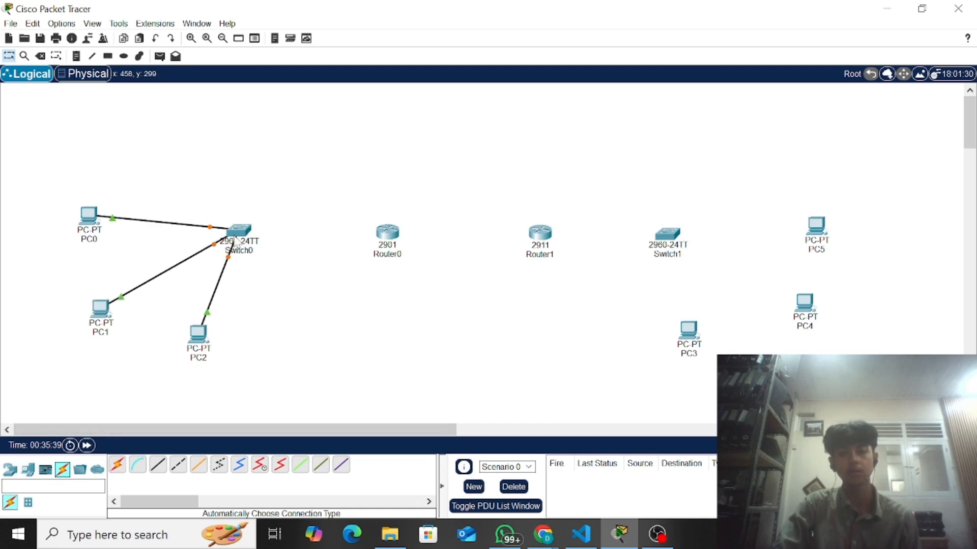
# - Link Switch0, Router0, Router1 and Switch1 in series with automatically chosen cables
pyautogui.click(117, 464)
pyautogui.click(238, 230)
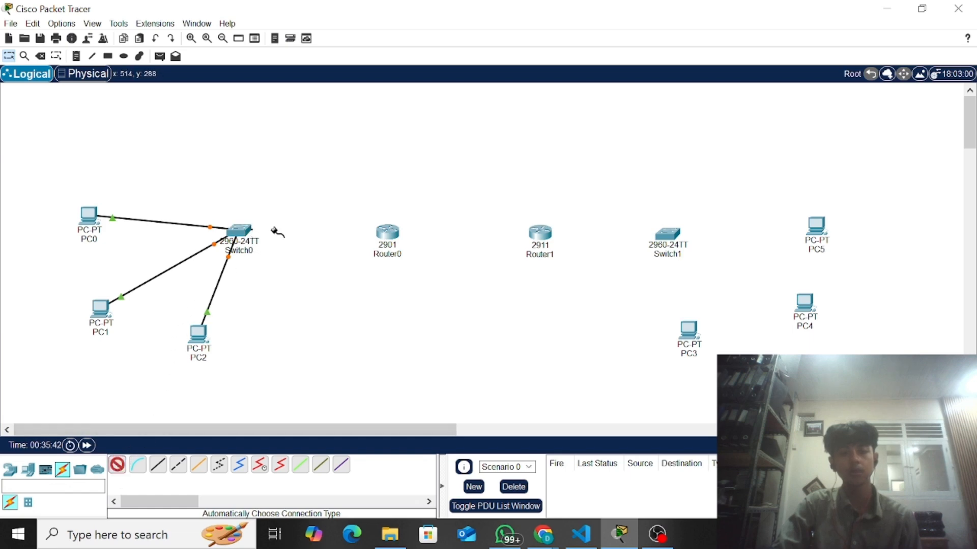
pyautogui.click(388, 234)
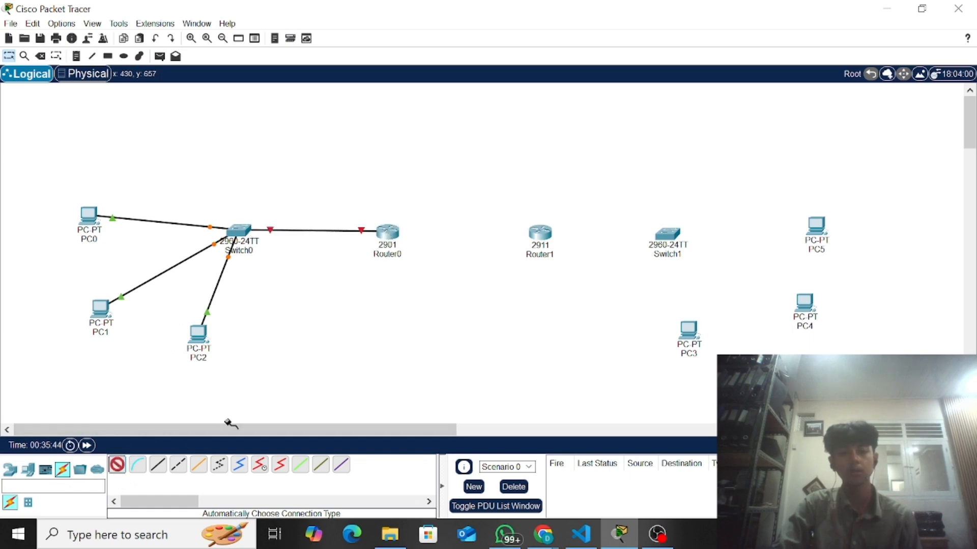
pyautogui.click(387, 232)
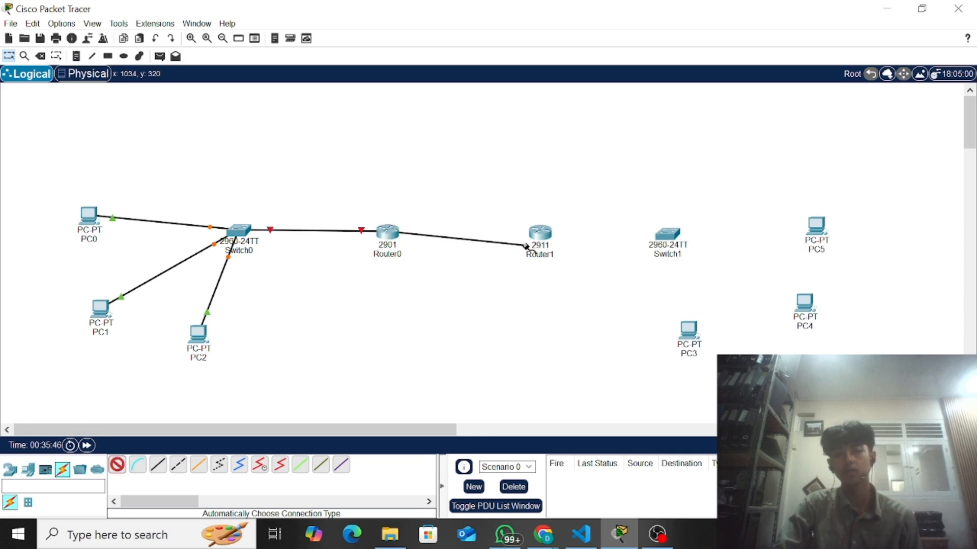
pyautogui.click(534, 233)
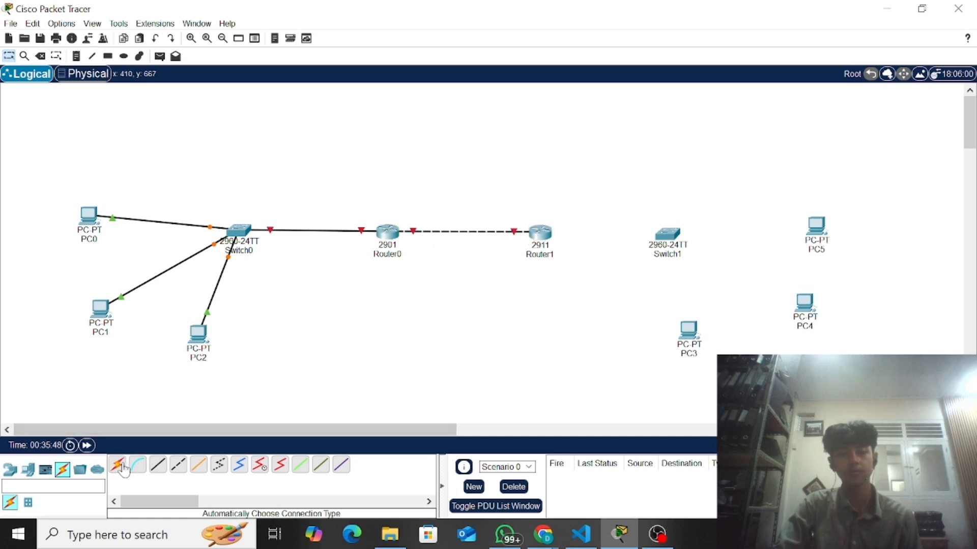
pyautogui.click(543, 233)
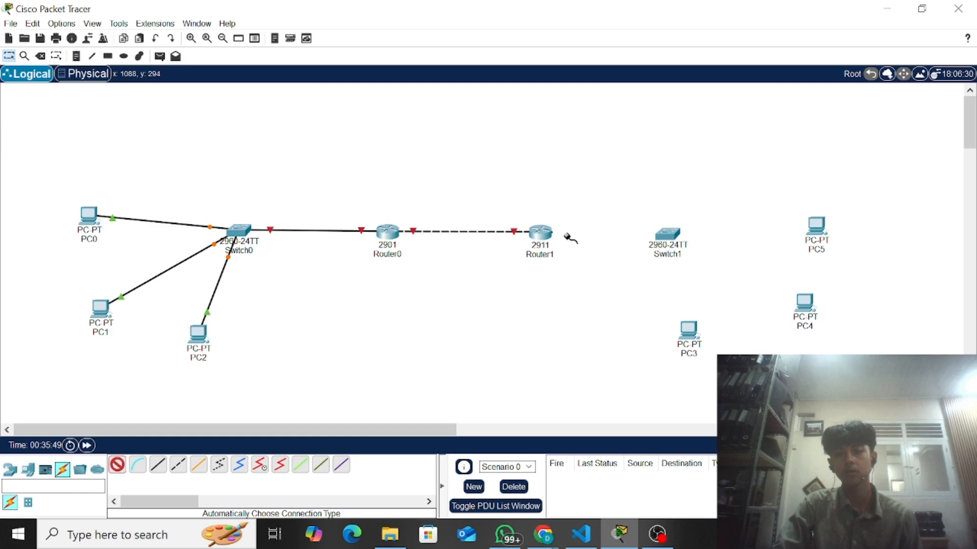
pyautogui.click(666, 238)
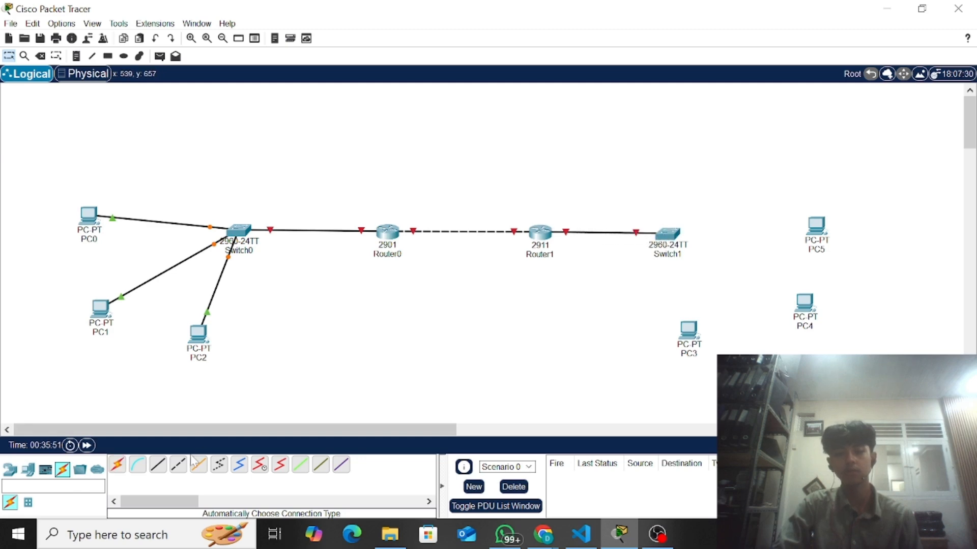
# - Connect Switch1 to PC3, PC4 and PC5 with automatically chosen cables
pyautogui.click(117, 464)
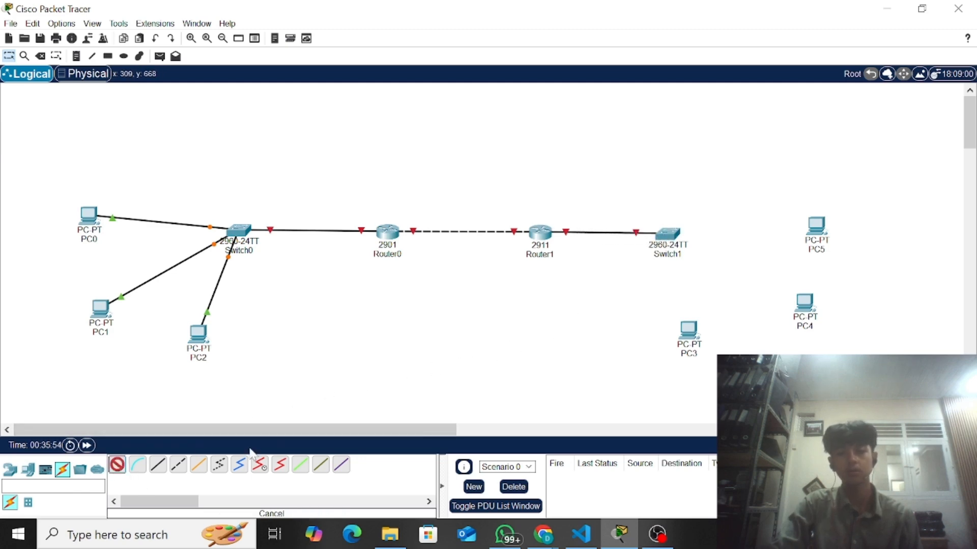
pyautogui.click(660, 235)
pyautogui.click(688, 331)
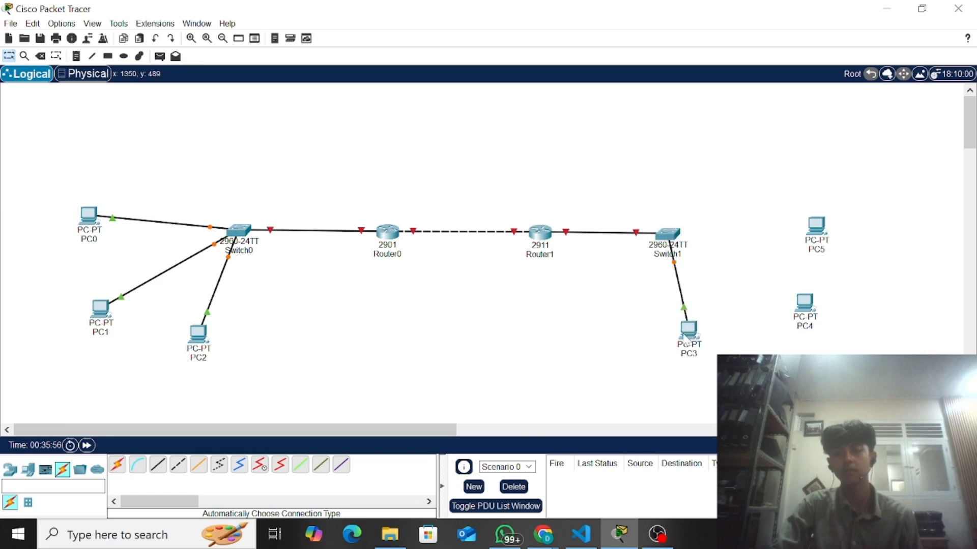
pyautogui.click(117, 464)
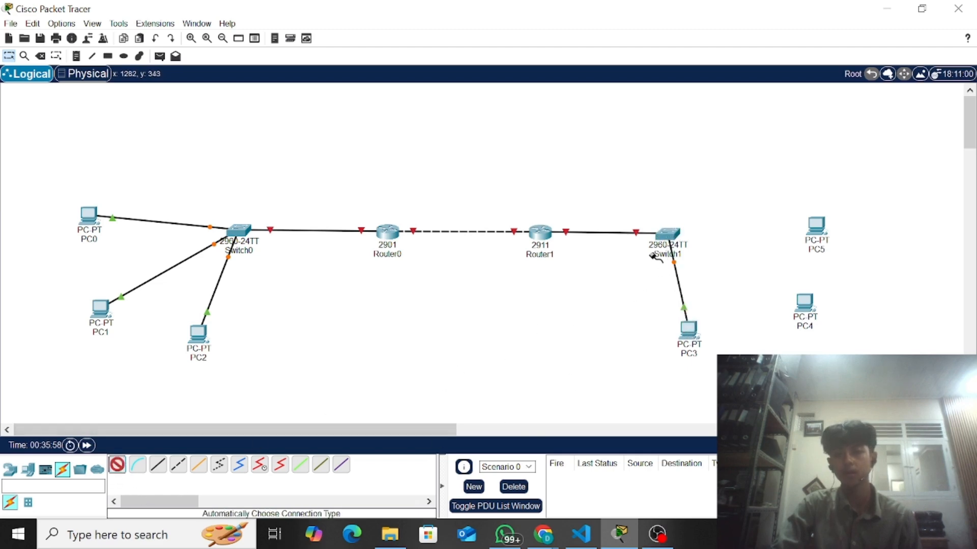
pyautogui.click(664, 234)
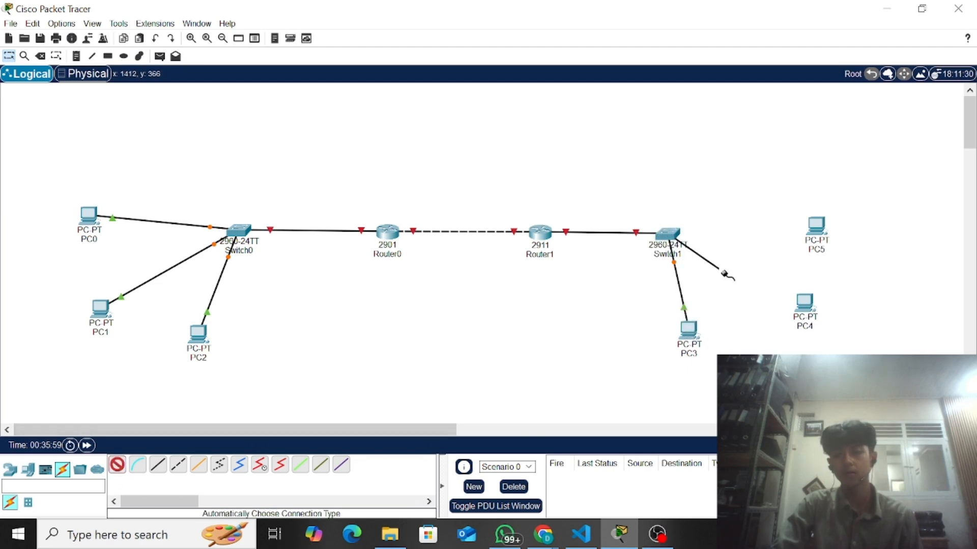
pyautogui.click(804, 303)
pyautogui.click(117, 464)
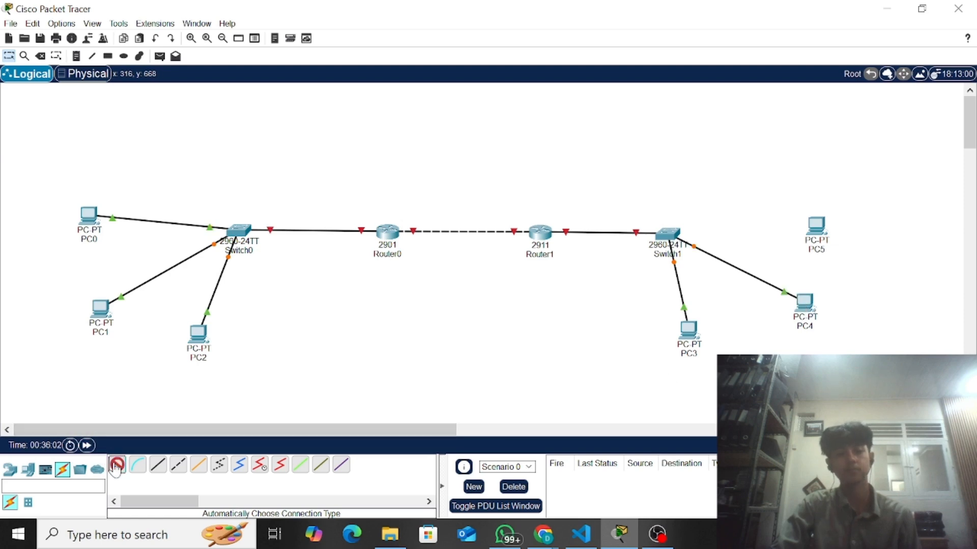
pyautogui.click(668, 239)
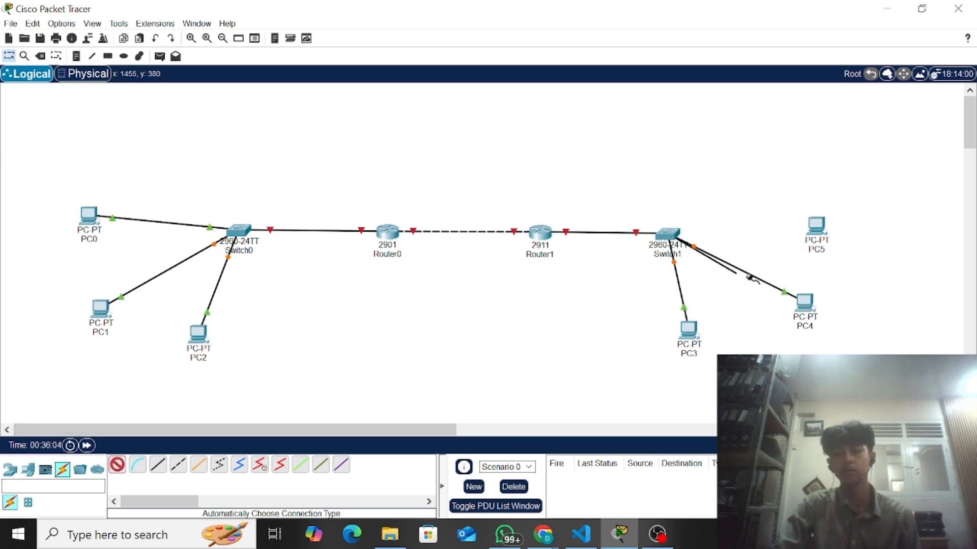
pyautogui.click(809, 235)
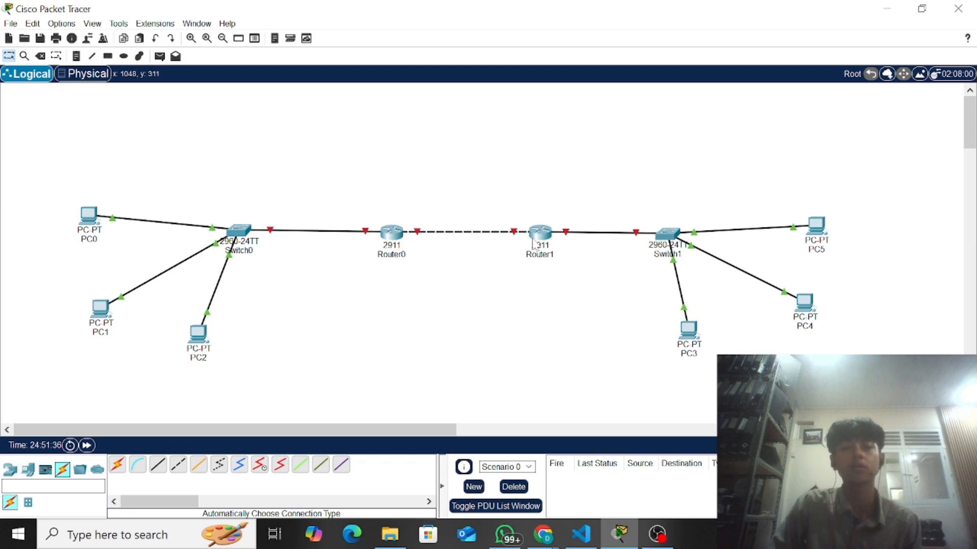
# - Answer no to the initial configuration dialog in Router0's command line and enter privileged mode with enable
pyautogui.click(392, 234)
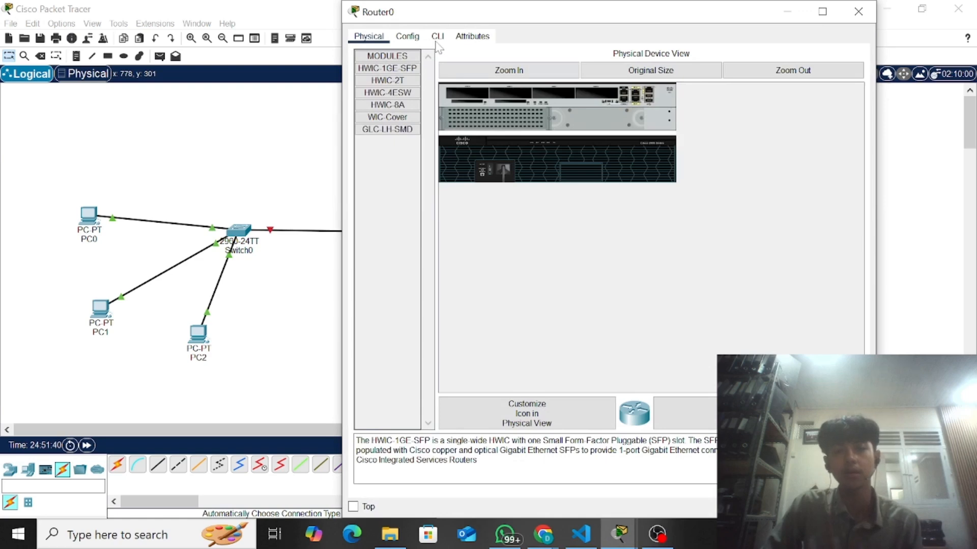
pyautogui.click(436, 36)
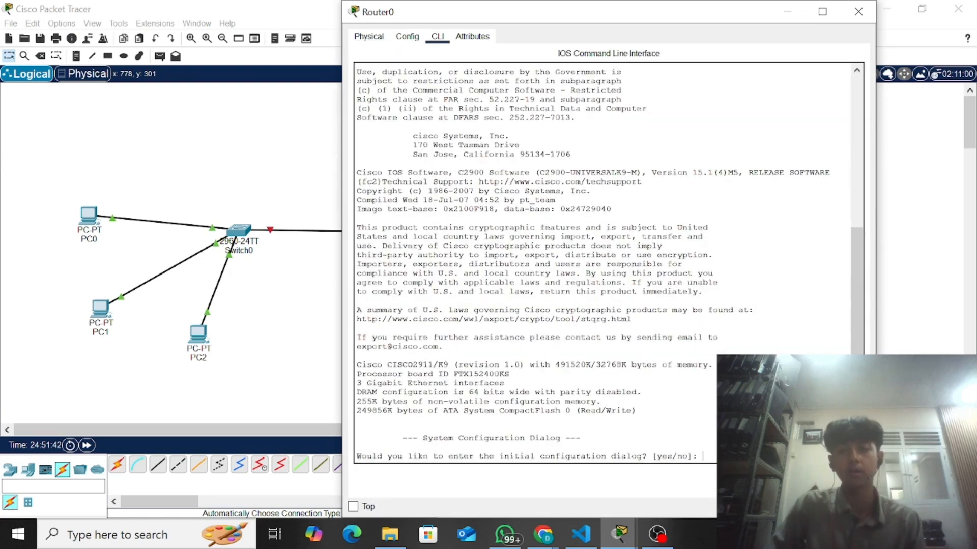
pyautogui.write('no')
pyautogui.press('Return')
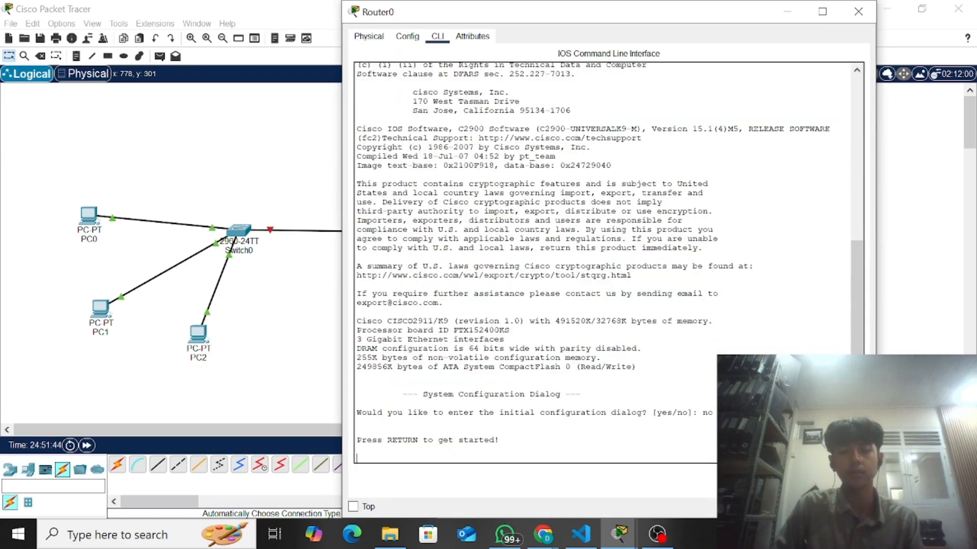
pyautogui.press('Return')
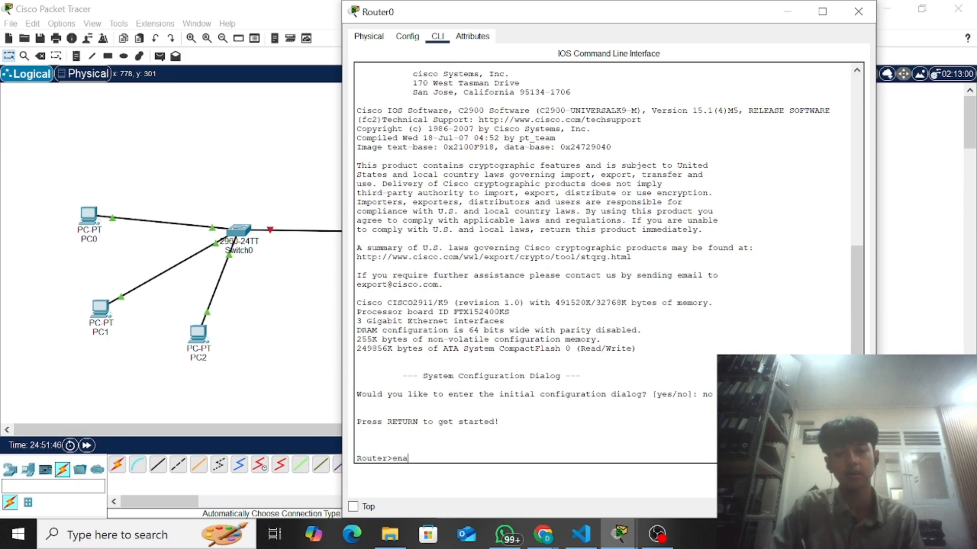
pyautogui.write('enable')
pyautogui.press('Return')
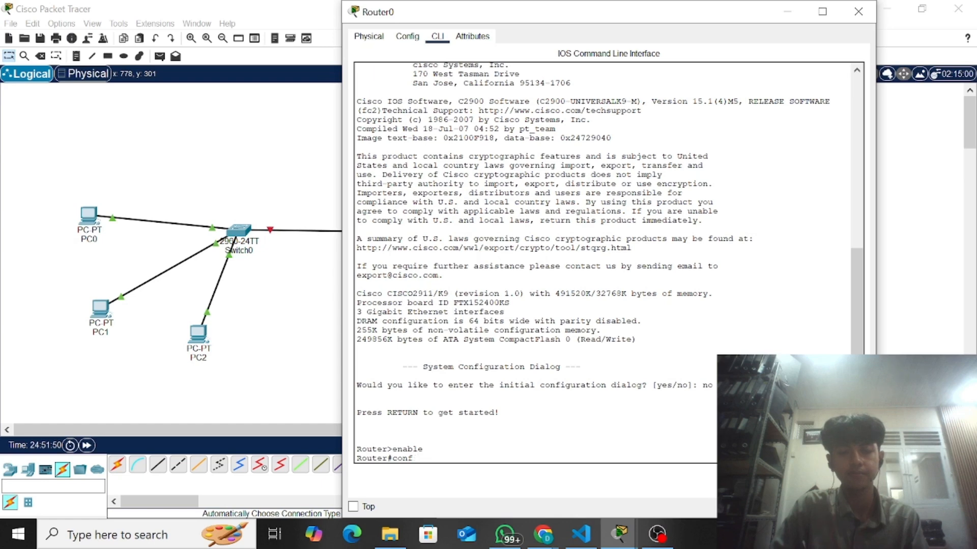
# - Enter global configuration mode on Router0 with configure terminal
pyautogui.write('configure')
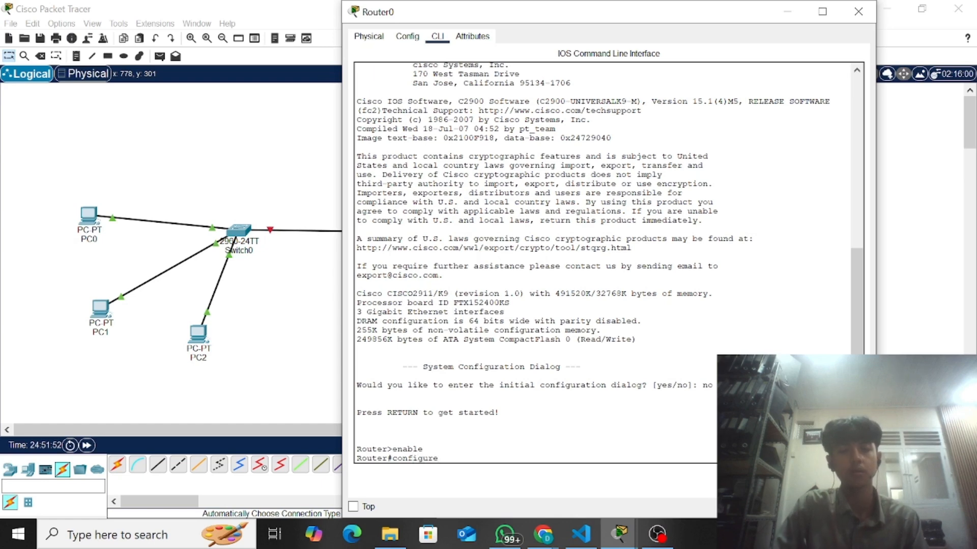
pyautogui.write(' terminal')
pyautogui.press('Return')
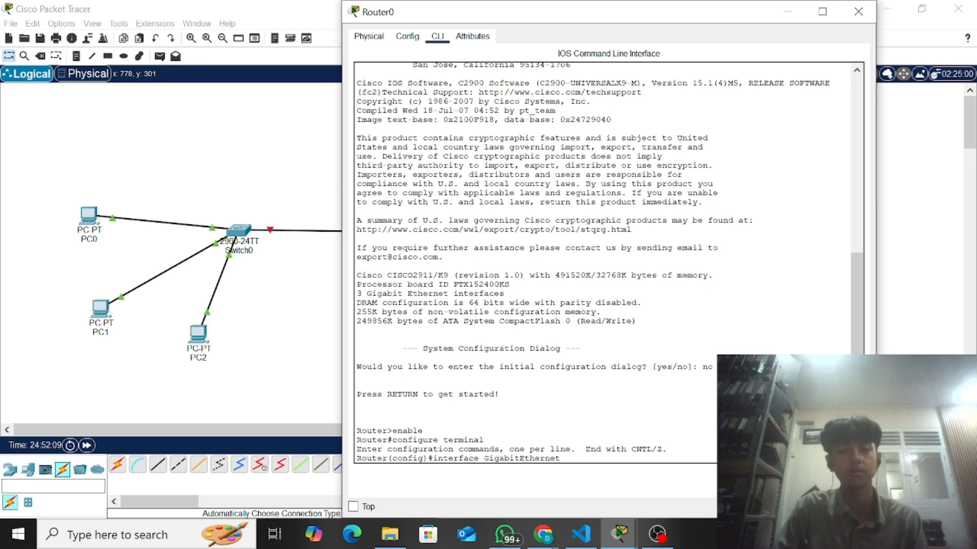
# - Enable Router0's interface GigabitEthernet0/0 with no shutdown and exit back to global configuration mode
pyautogui.write('0')
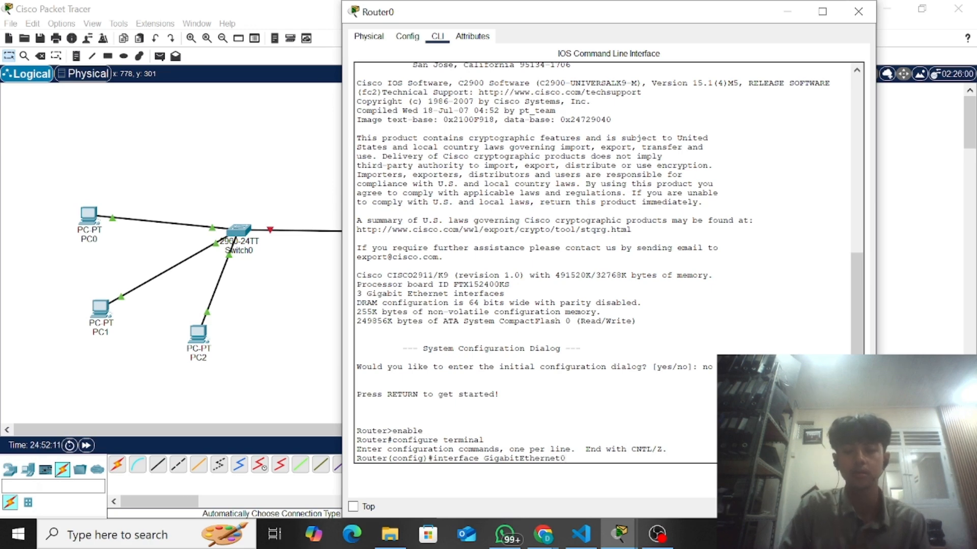
pyautogui.write('/0')
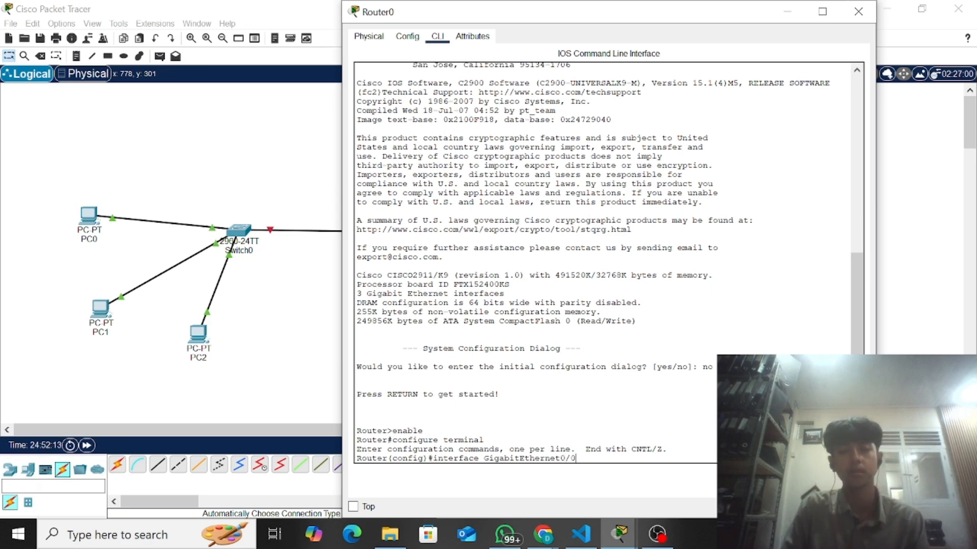
pyautogui.press('Return')
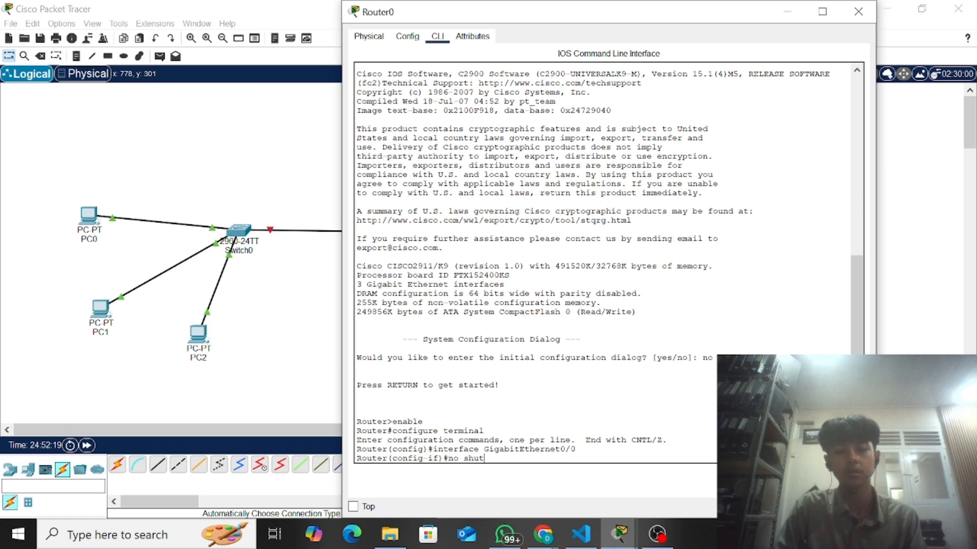
pyautogui.press('Return')
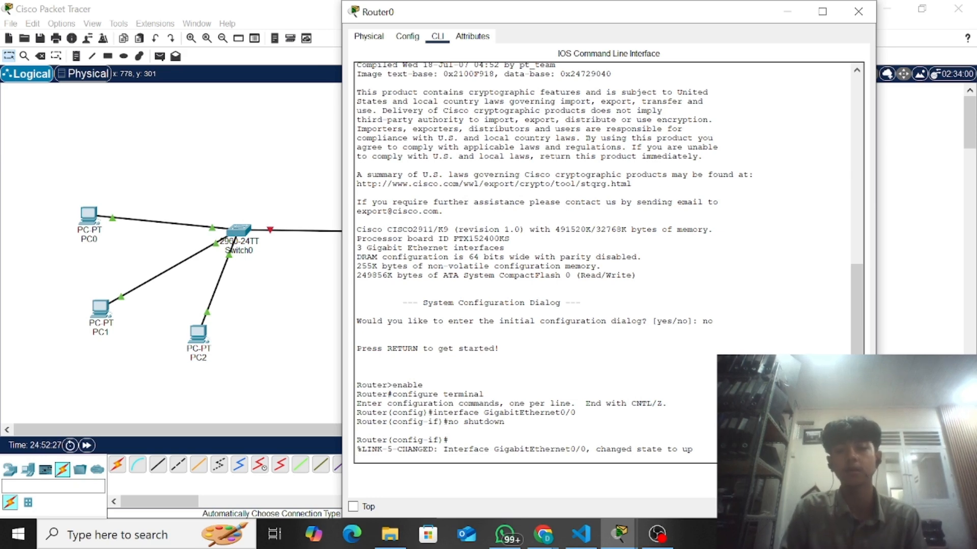
pyautogui.press('Up')
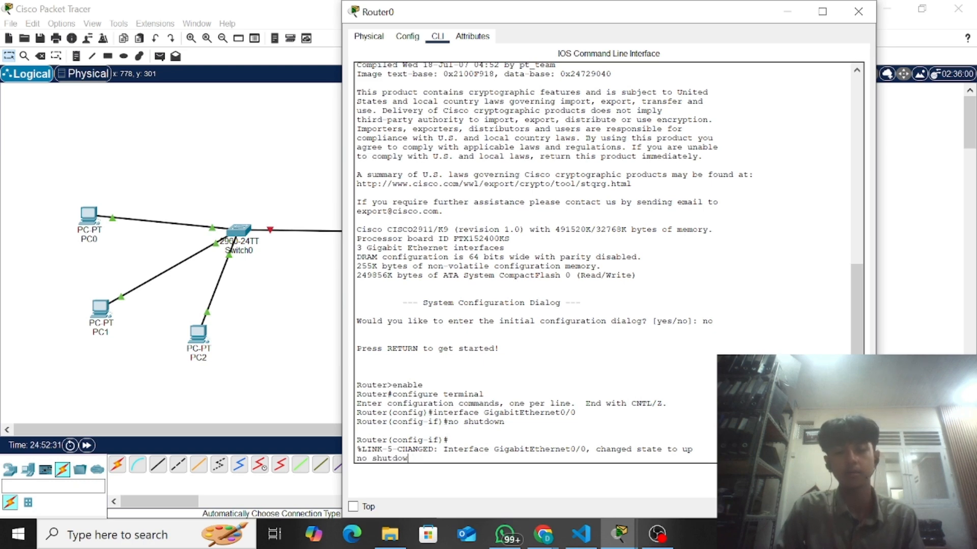
pyautogui.press('BackSpace')
pyautogui.press('BackSpace')
pyautogui.press('BackSpace')
pyautogui.press('BackSpace')
pyautogui.press('BackSpace')
pyautogui.press('BackSpace')
pyautogui.press('BackSpace')
pyautogui.press('BackSpace')
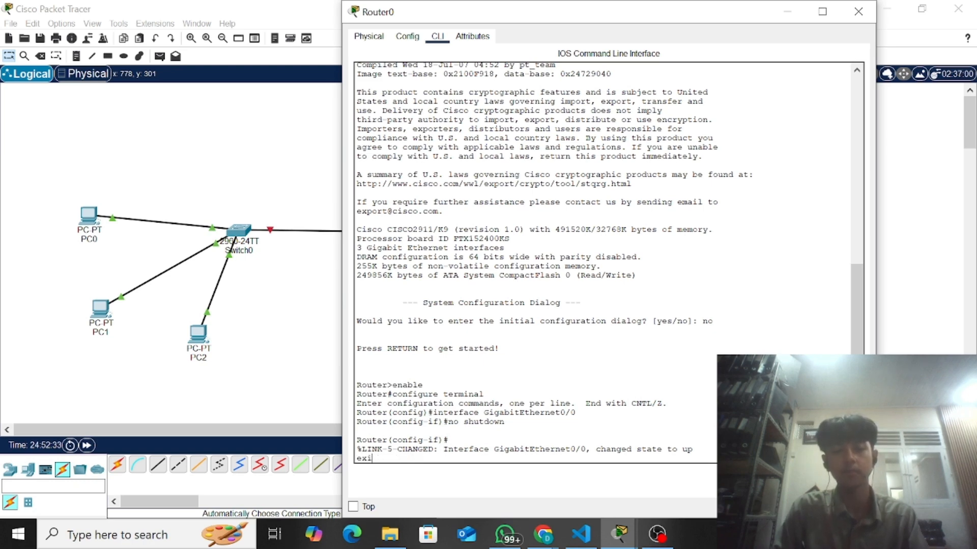
pyautogui.press('Return')
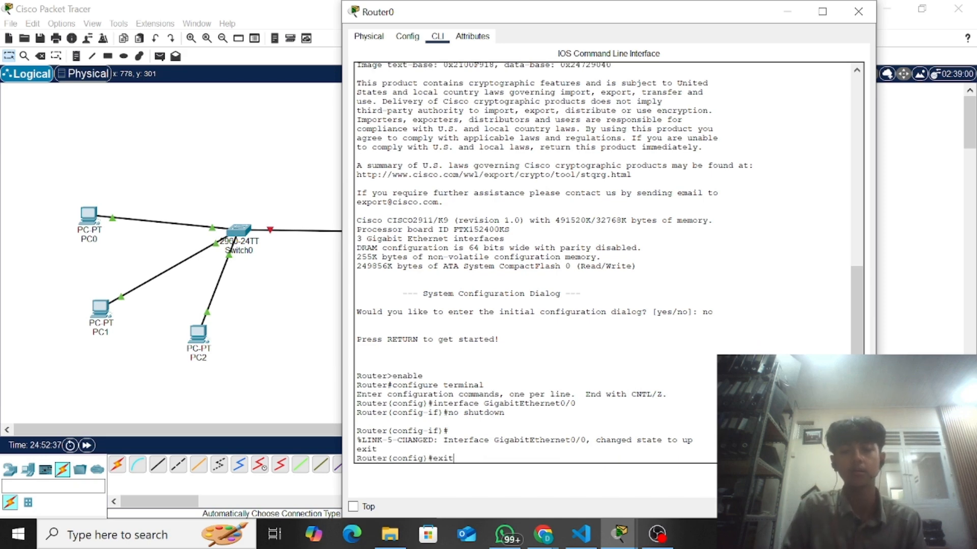
# - Enable Router0's interface GigabitEthernet0/1 with no shutdown, exit interface configuration and close the router's window
pyautogui.press('Up')
pyautogui.press('Up')
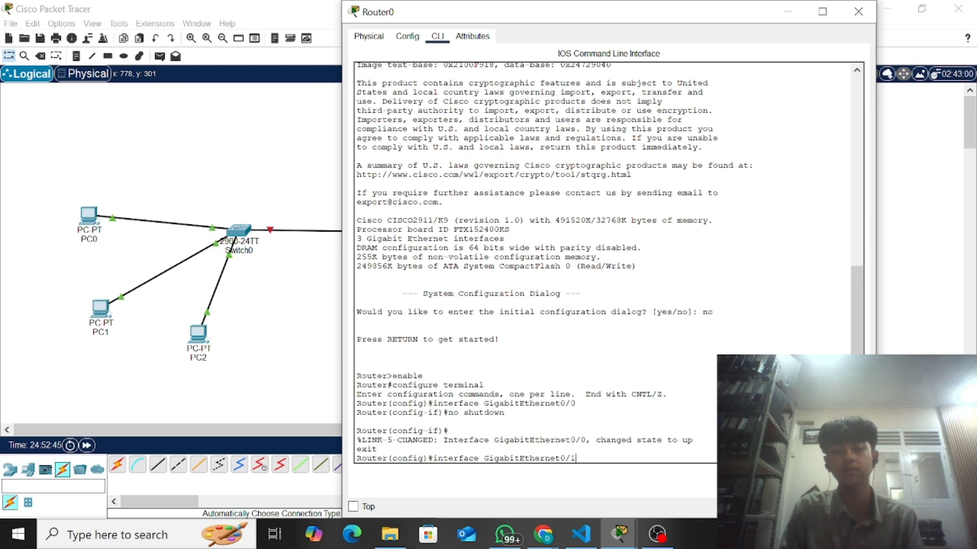
pyautogui.press('Return')
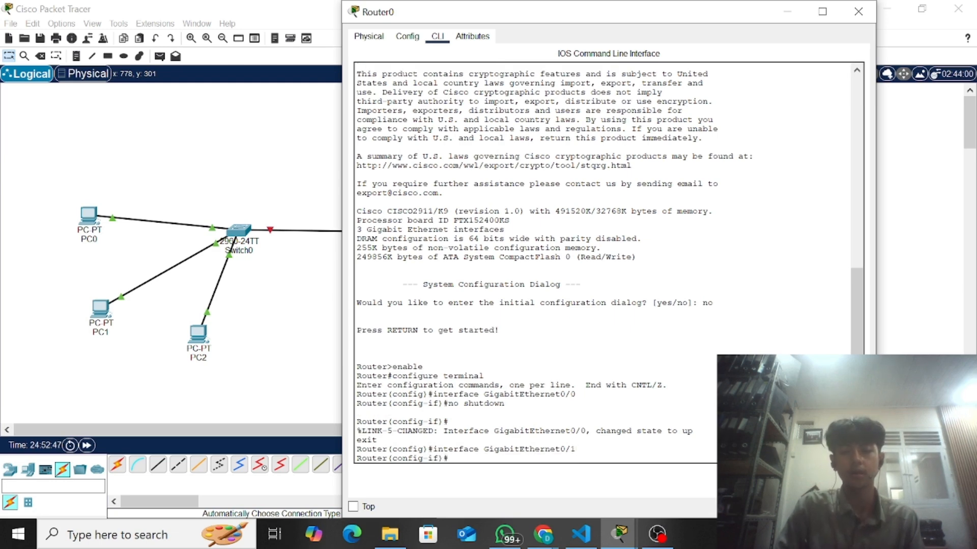
pyautogui.write('exit')
pyautogui.press('Up')
pyautogui.press('Up')
pyautogui.press('Up')
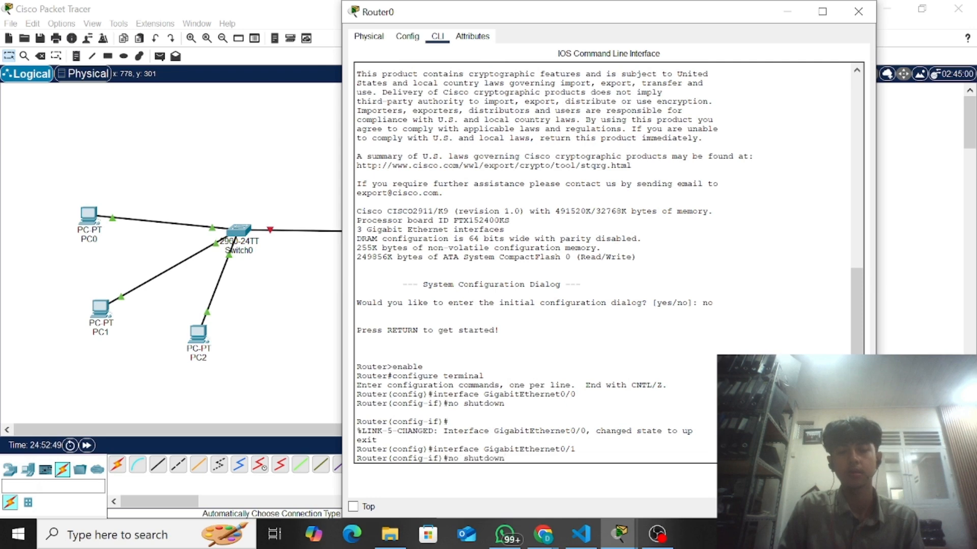
pyautogui.press('Return')
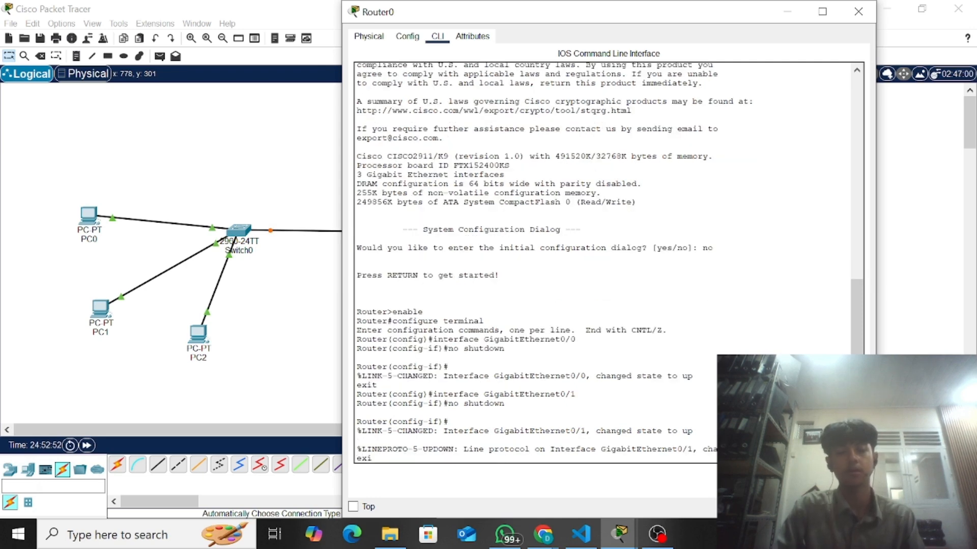
pyautogui.write('exit')
pyautogui.press('Return')
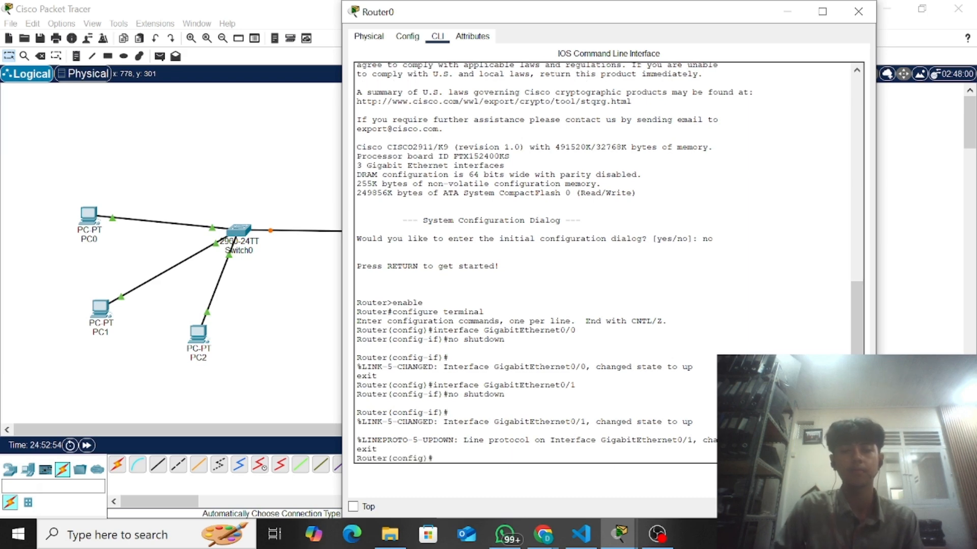
pyautogui.click(859, 11)
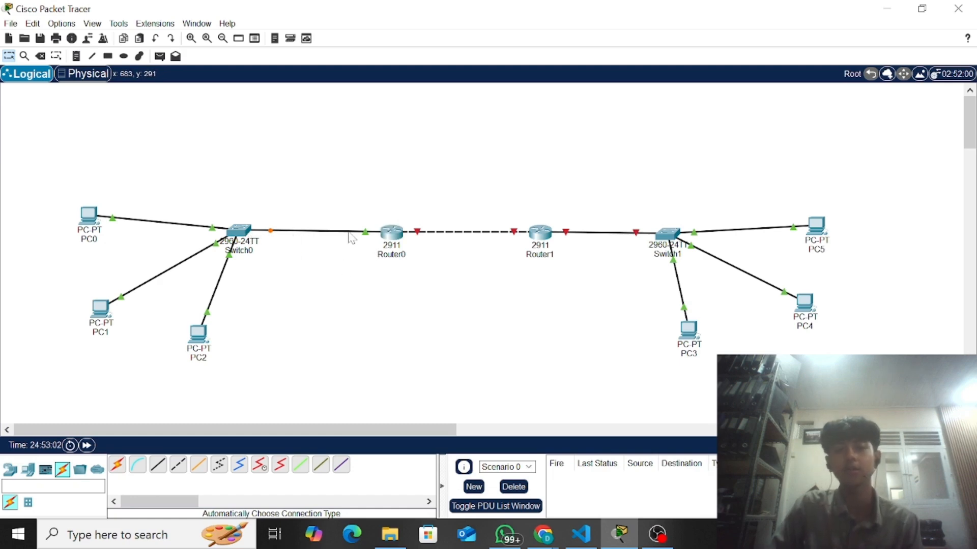
# - Answer no to the initial configuration dialog in Router1's command line and enter privileged mode with enable
pyautogui.click(548, 236)
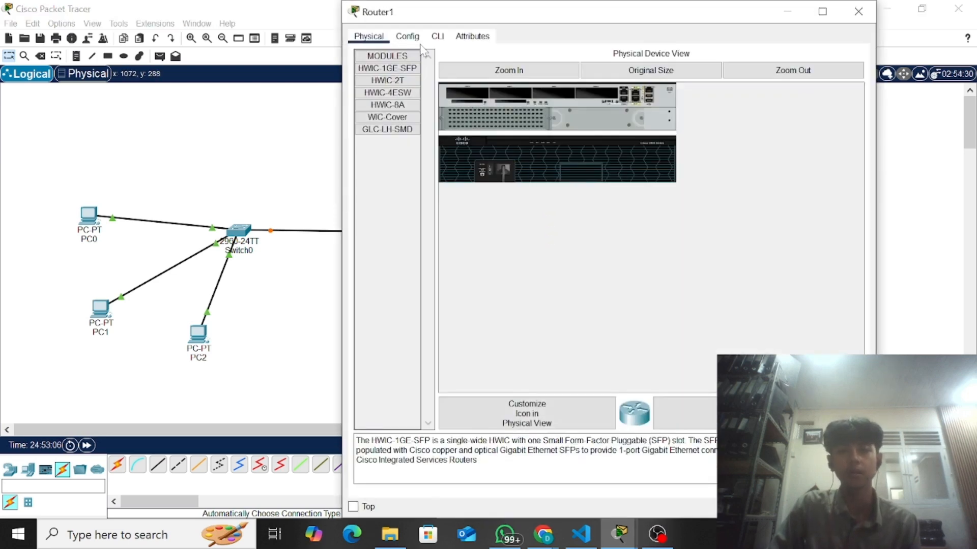
pyautogui.click(439, 40)
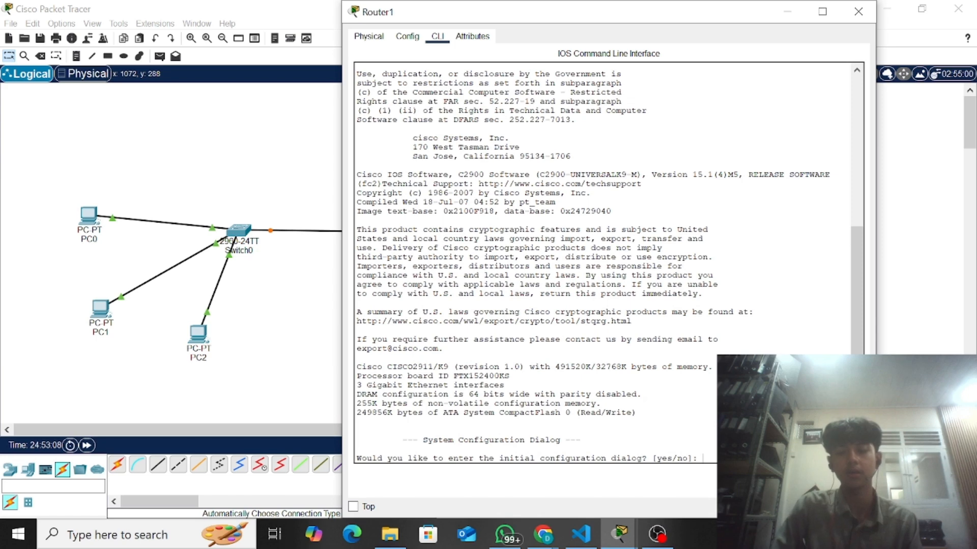
pyautogui.write('o')
pyautogui.press('Return')
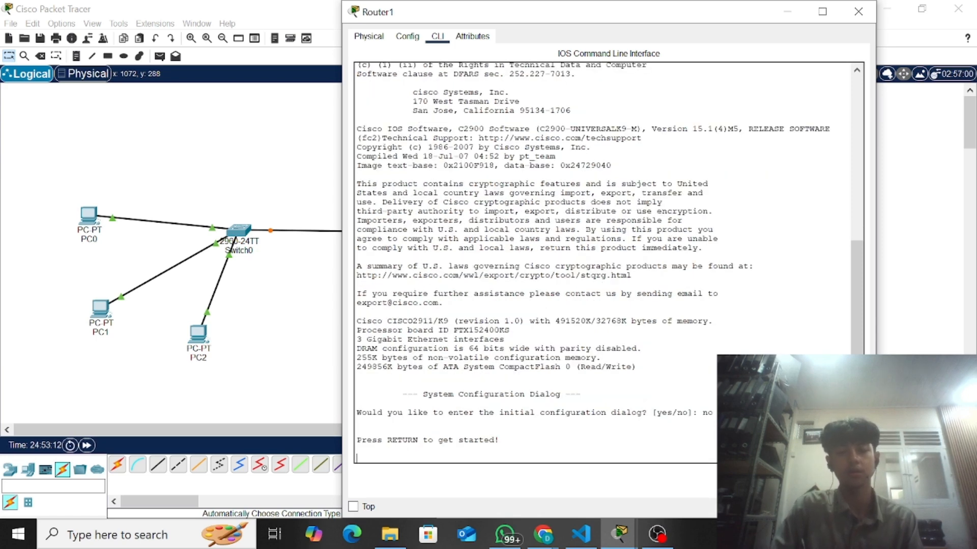
pyautogui.press('Return')
pyautogui.write('enabl')
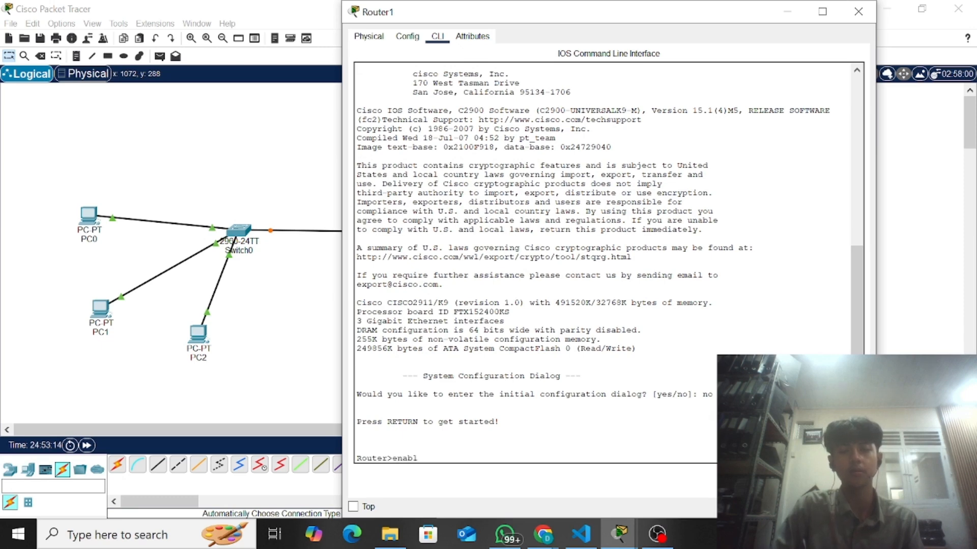
pyautogui.write('e')
pyautogui.press('Return')
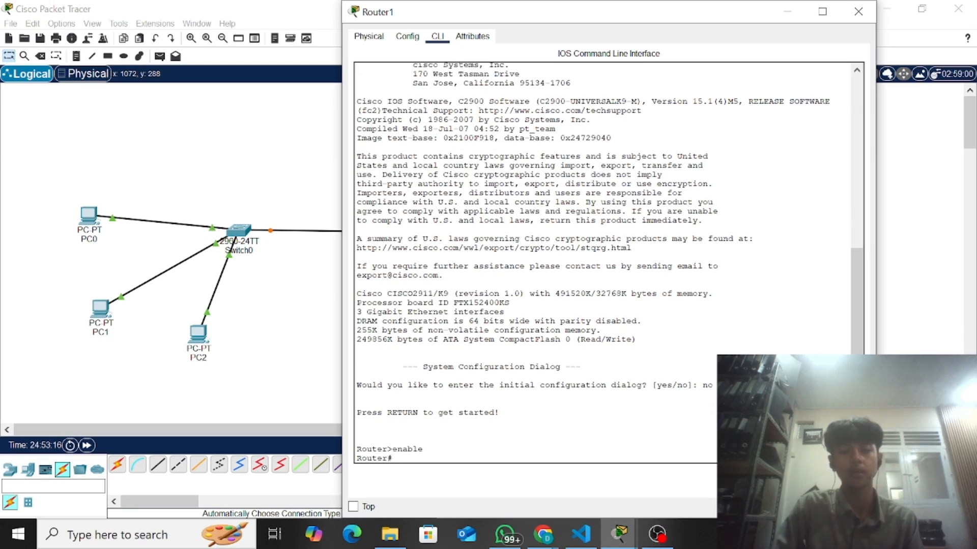
# - Enter global configuration mode on Router1 with configure terminal
pyautogui.write('configur')
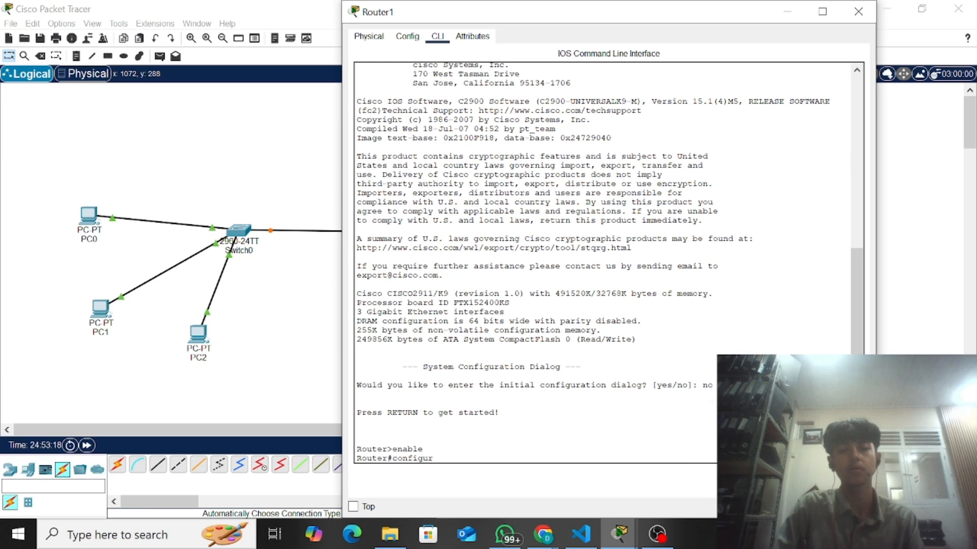
pyautogui.write('e terminal')
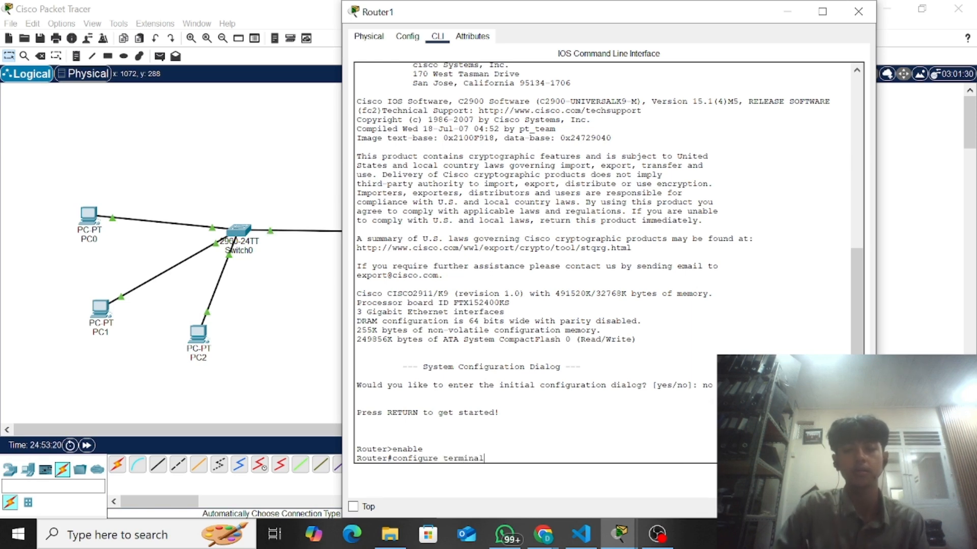
pyautogui.press('Return')
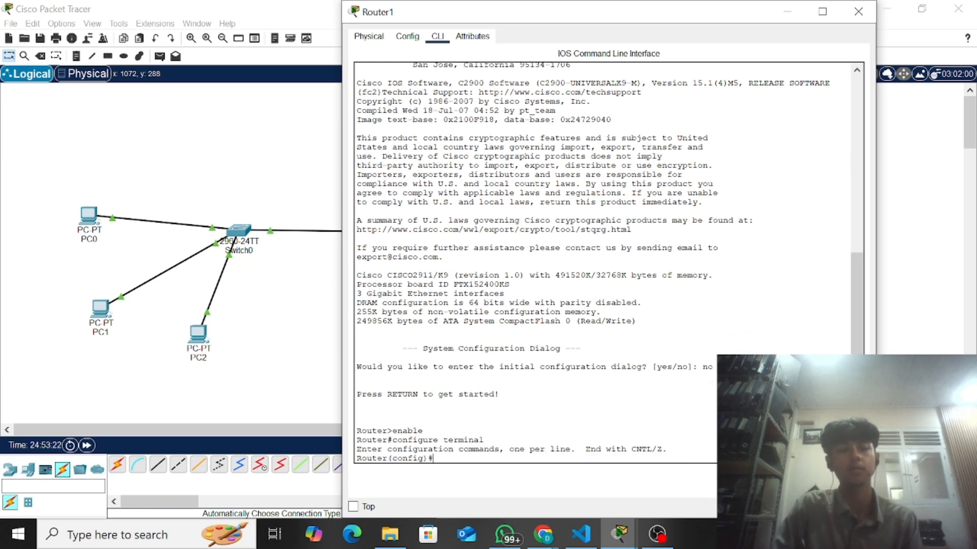
# - Enter interface configuration mode for GigabitEthernet0/0 on Router1
pyautogui.write('interfave')
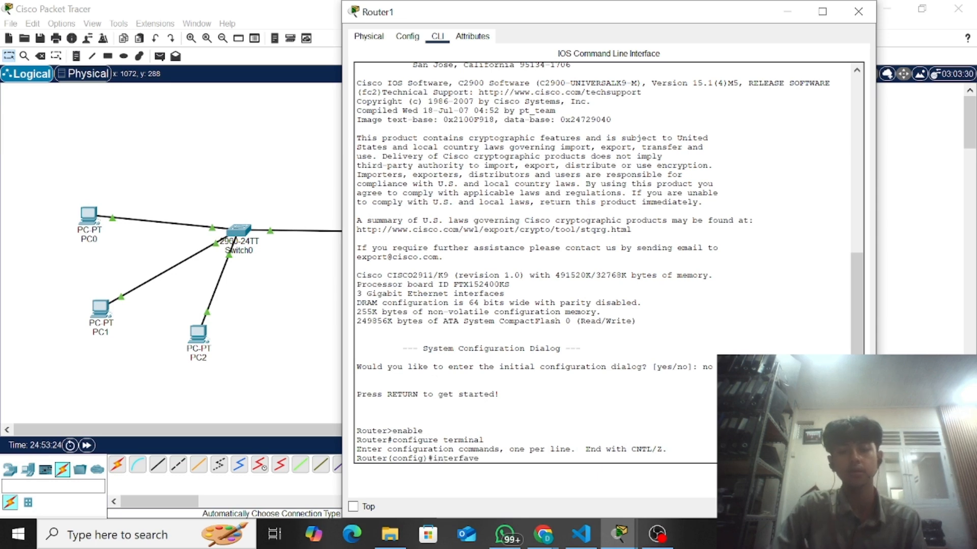
pyautogui.press('BackSpace')
pyautogui.write('ce ')
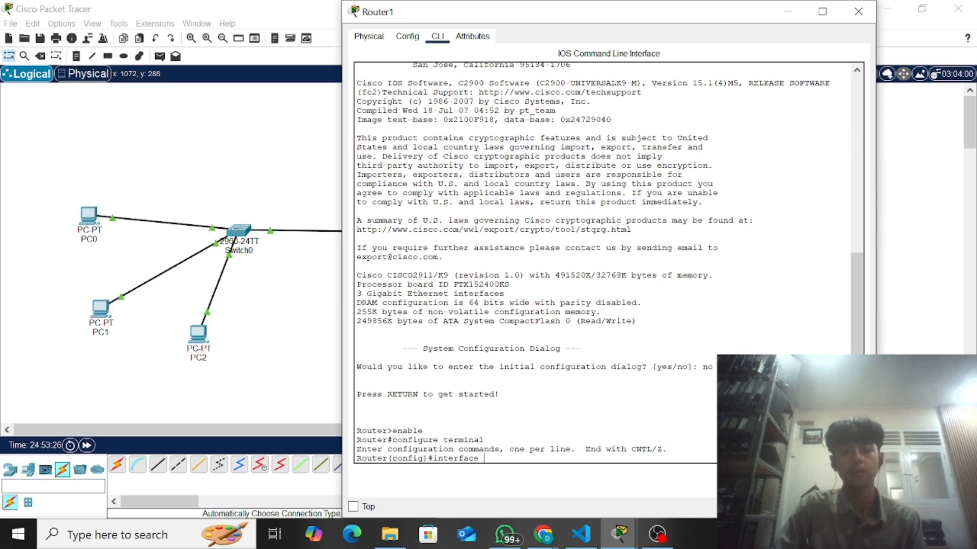
pyautogui.write('Gigabit')
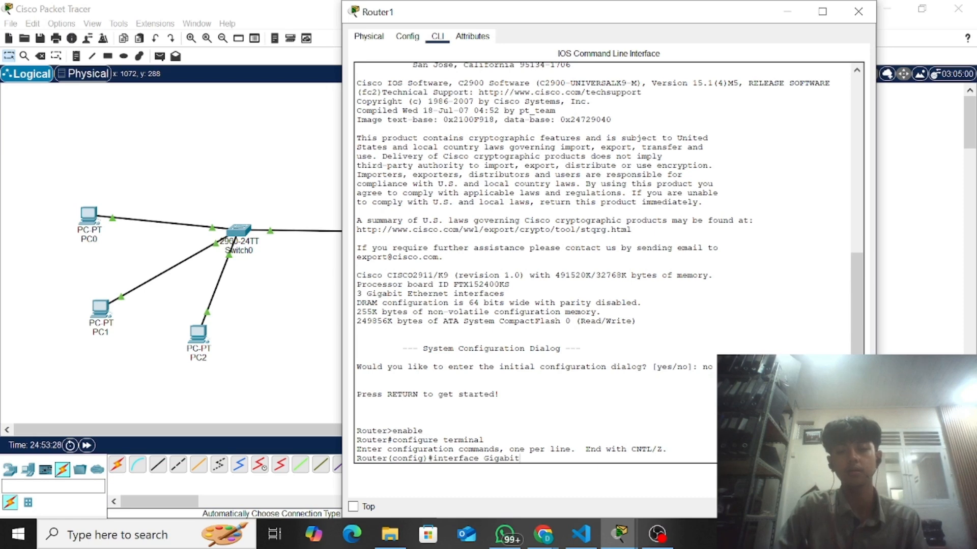
pyautogui.write('Eth')
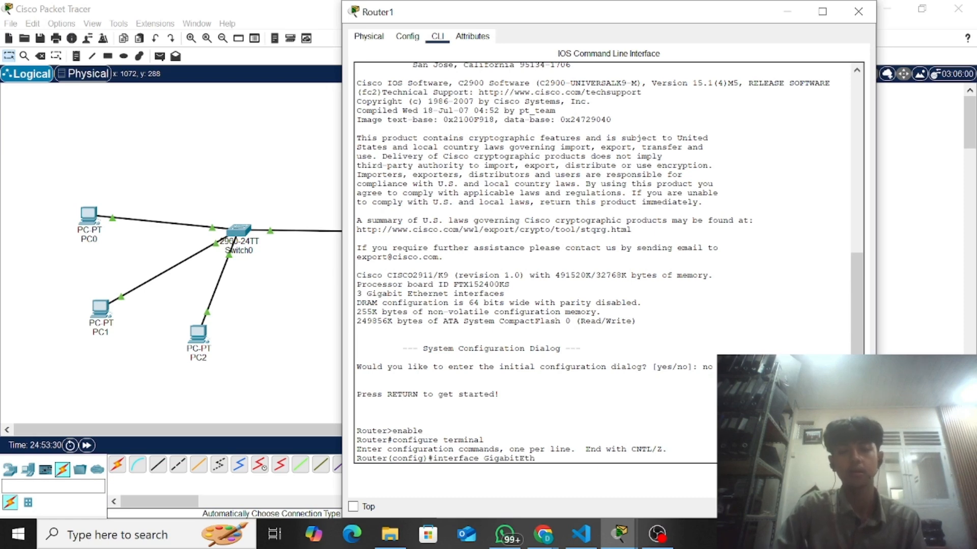
pyautogui.write('ernet')
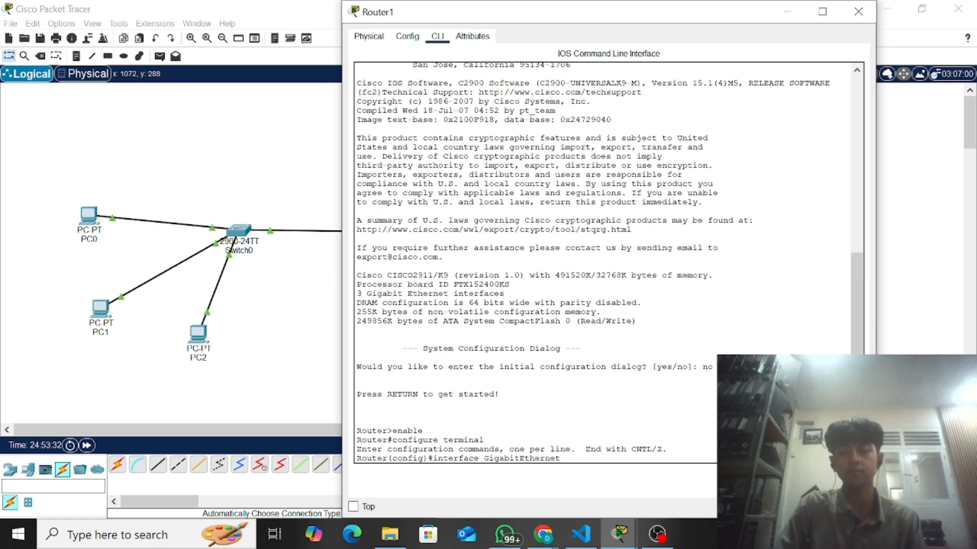
pyautogui.write('0/0')
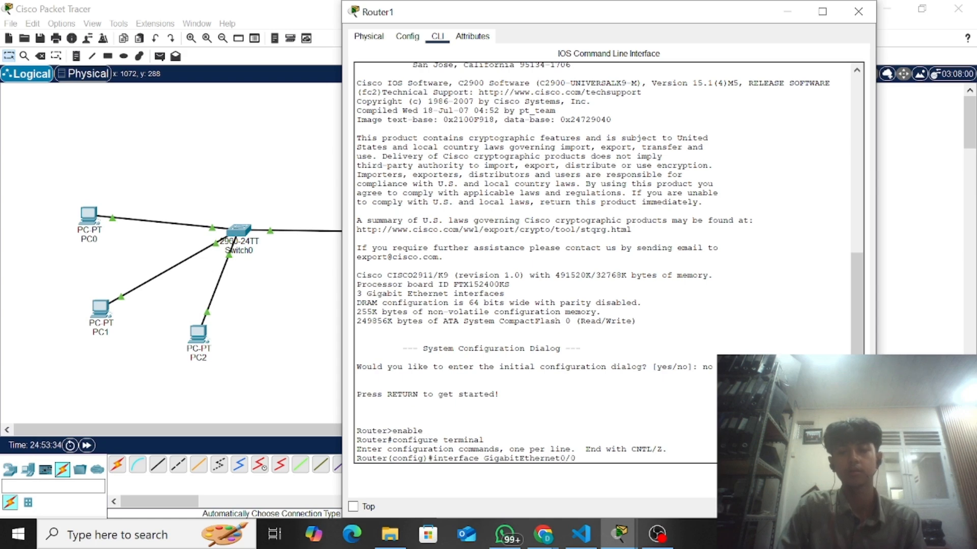
pyautogui.press('Return')
pyautogui.press('Up')
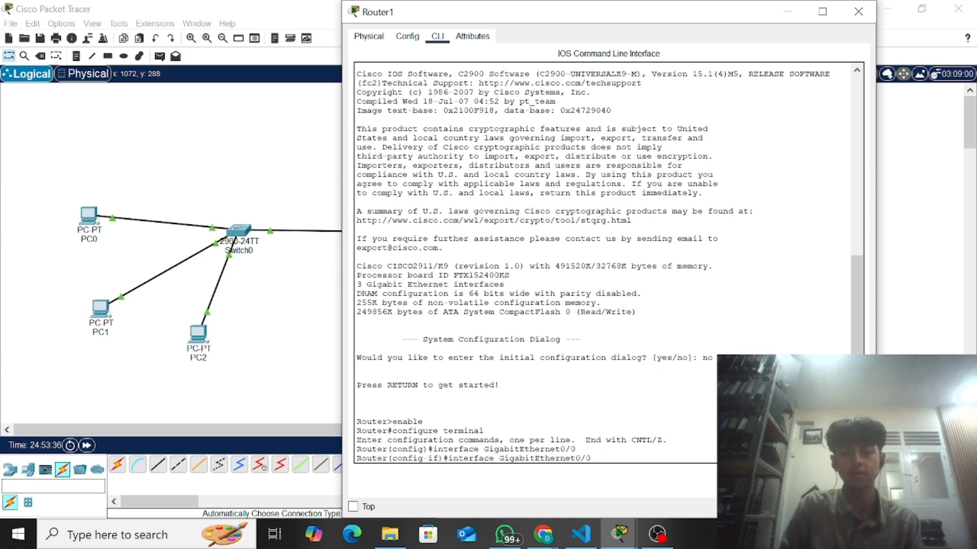
pyautogui.press('Down')
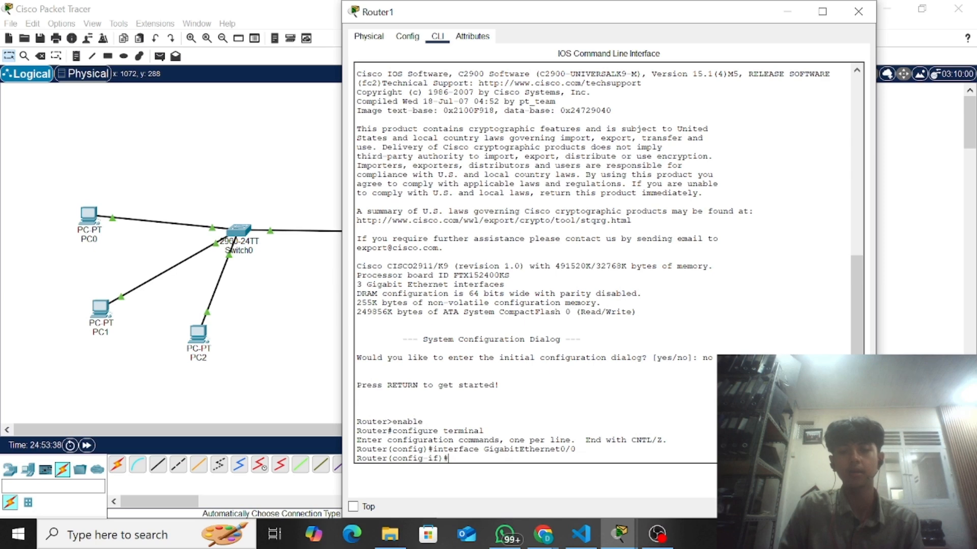
# - Enable Router1's GigabitEthernet0/0 with no shutdown and exit back to global configuration mode
pyautogui.write('no shut')
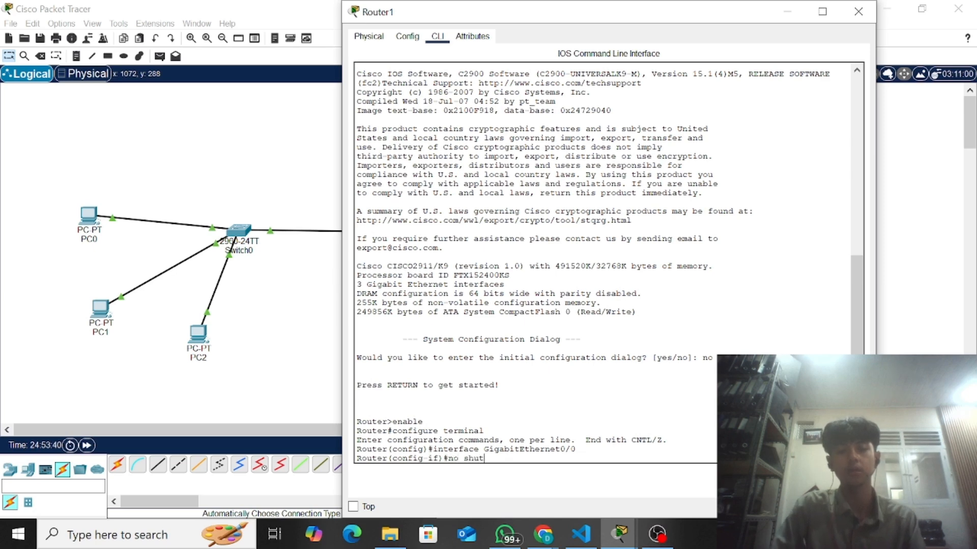
pyautogui.write('down')
pyautogui.press('Return')
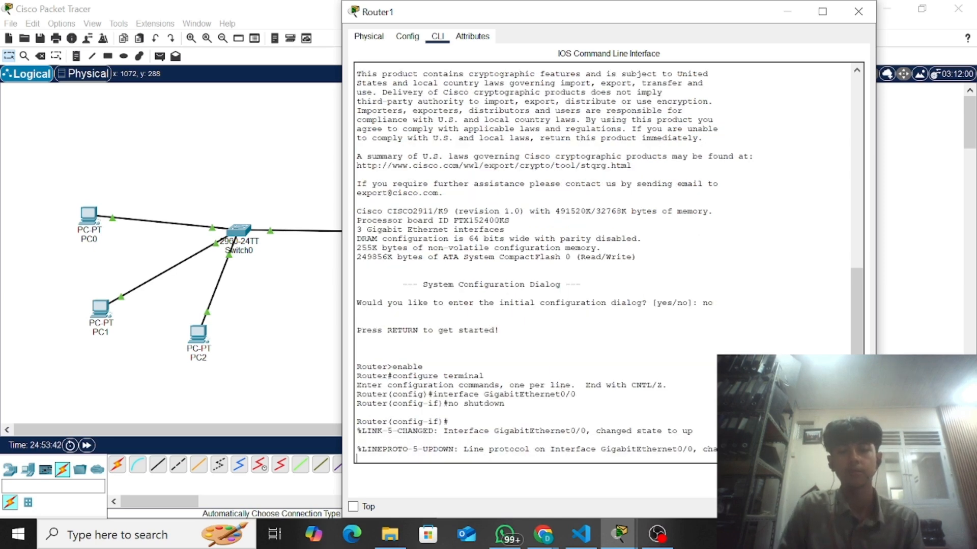
pyautogui.write('exi')
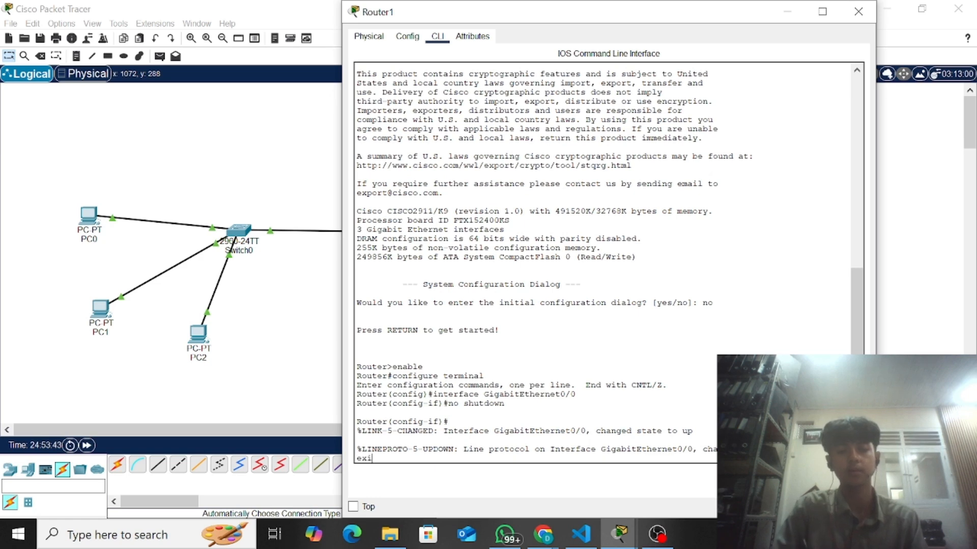
pyautogui.write('t')
pyautogui.press('Return')
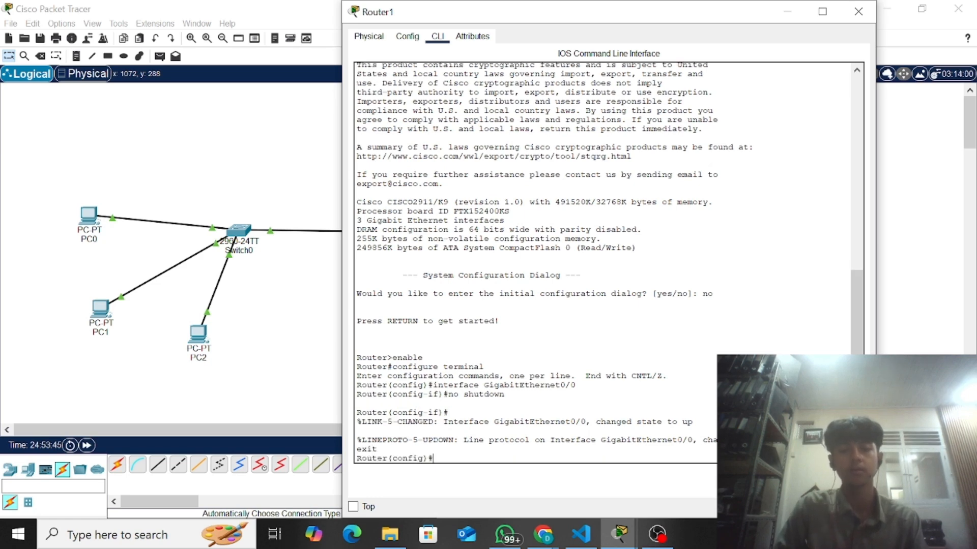
# - Enter interface configuration mode for GigabitEthernet0/1 on Router1
pyautogui.write('interface GigabitEthernet0/0')
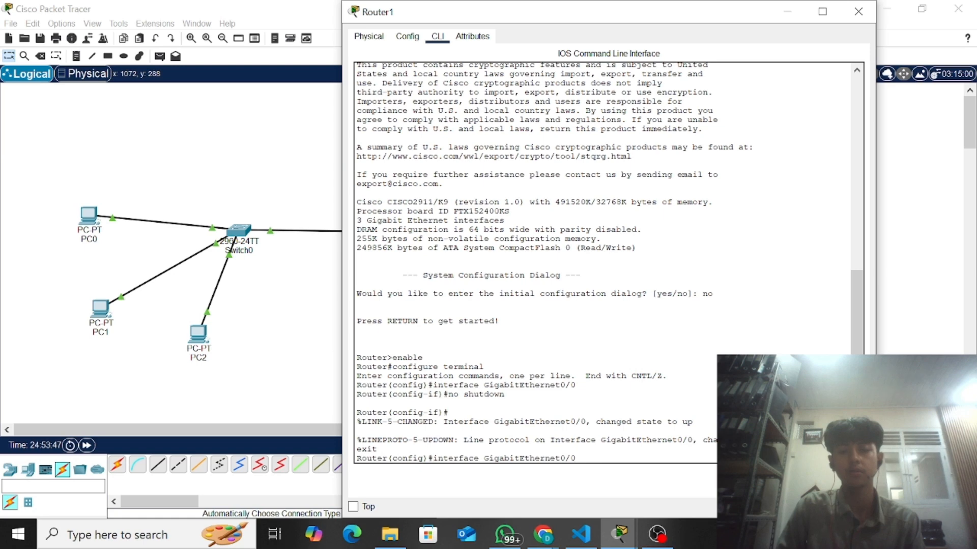
pyautogui.press('BackSpace')
pyautogui.write('1')
pyautogui.press('Return')
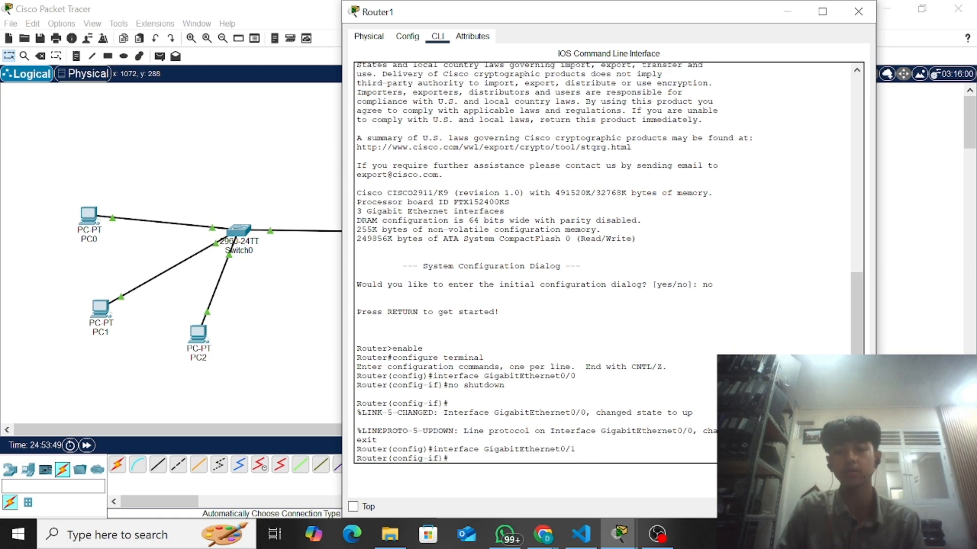
# - Enable Router1's GigabitEthernet0/1 with no shutdown, exit to global configuration mode and close the router window
pyautogui.press('Up')
pyautogui.press('Up')
pyautogui.press('Up')
pyautogui.press('Return')
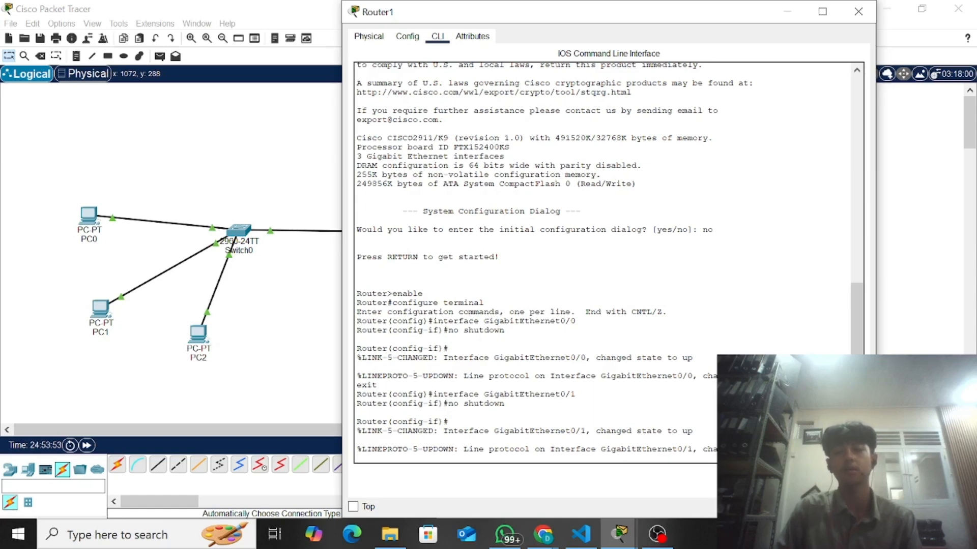
pyautogui.write('exit')
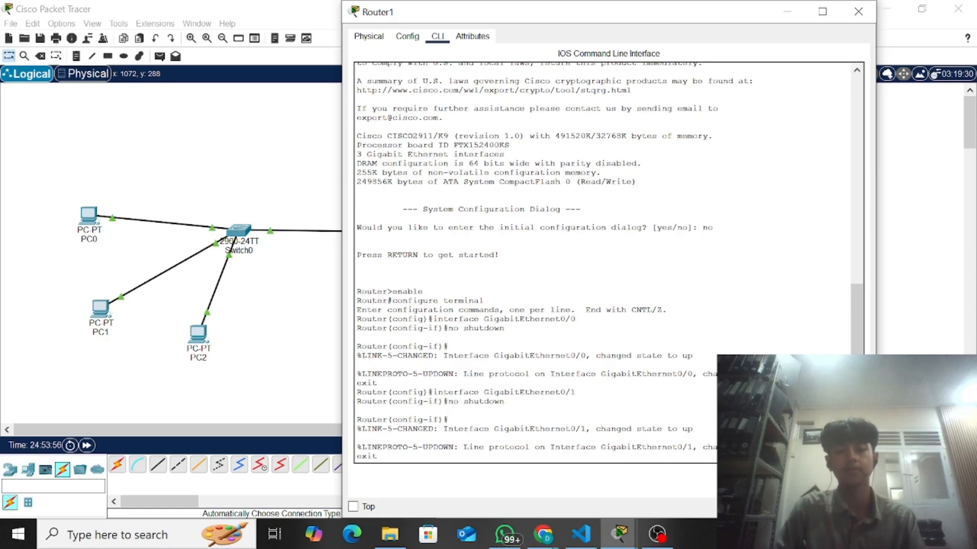
pyautogui.press('Return')
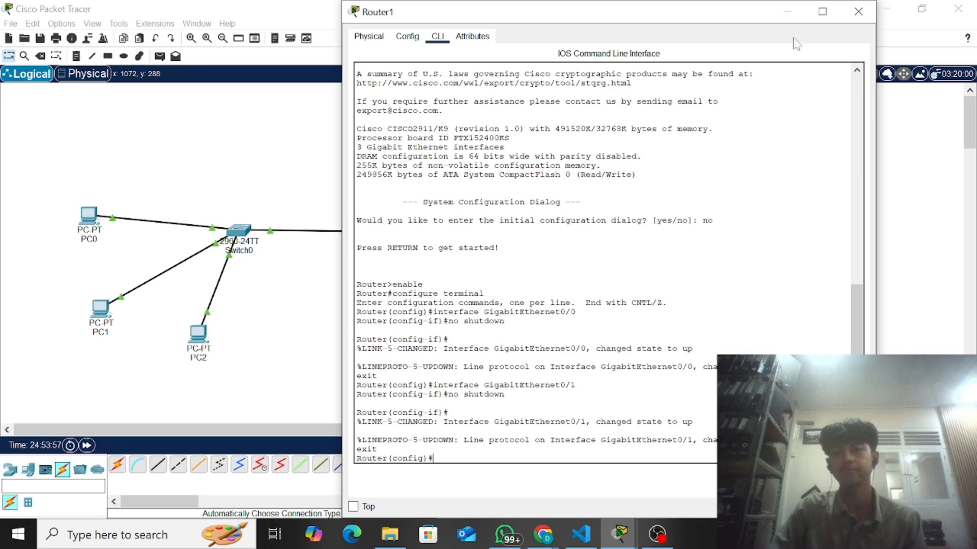
pyautogui.click(858, 12)
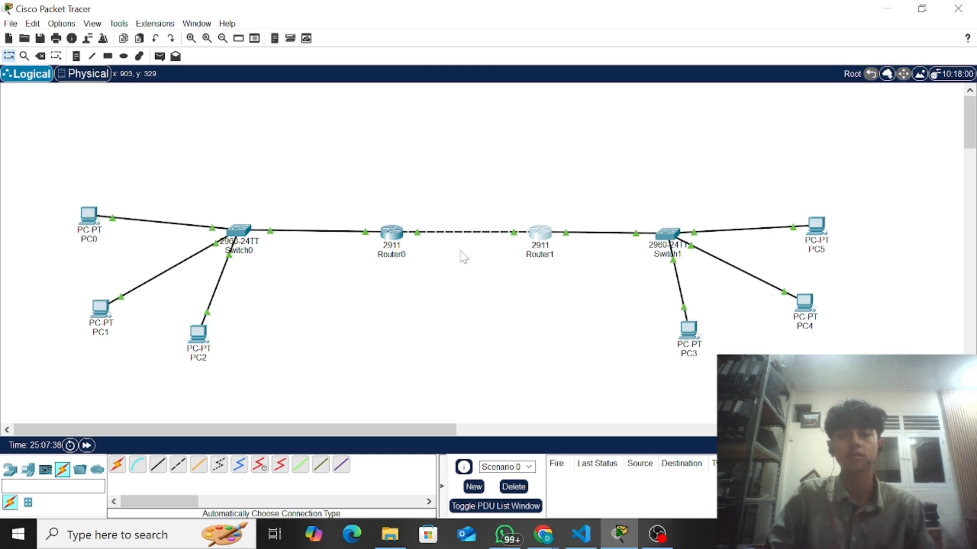
# - Open Router0's command line and start a console session at the user prompt
pyautogui.click(387, 234)
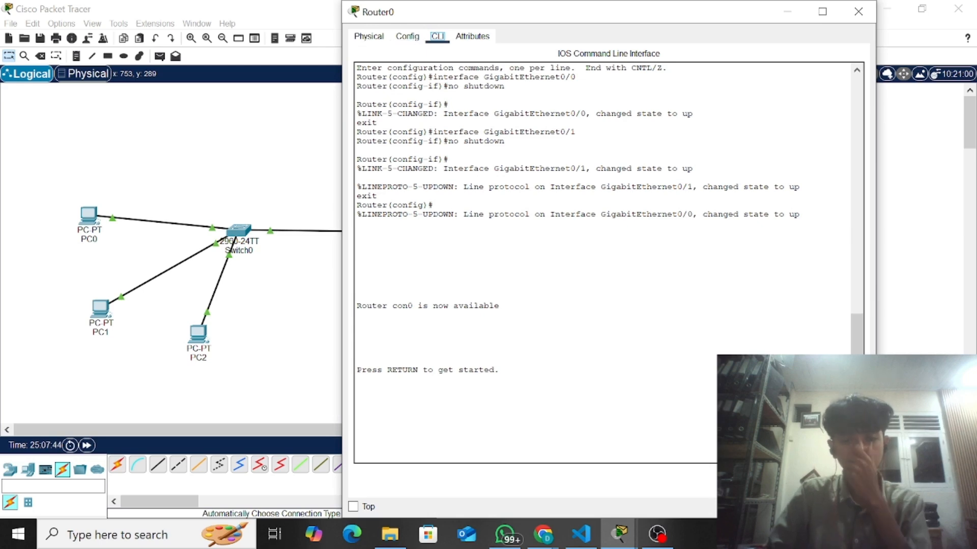
pyautogui.click(357, 424)
pyautogui.press('Return')
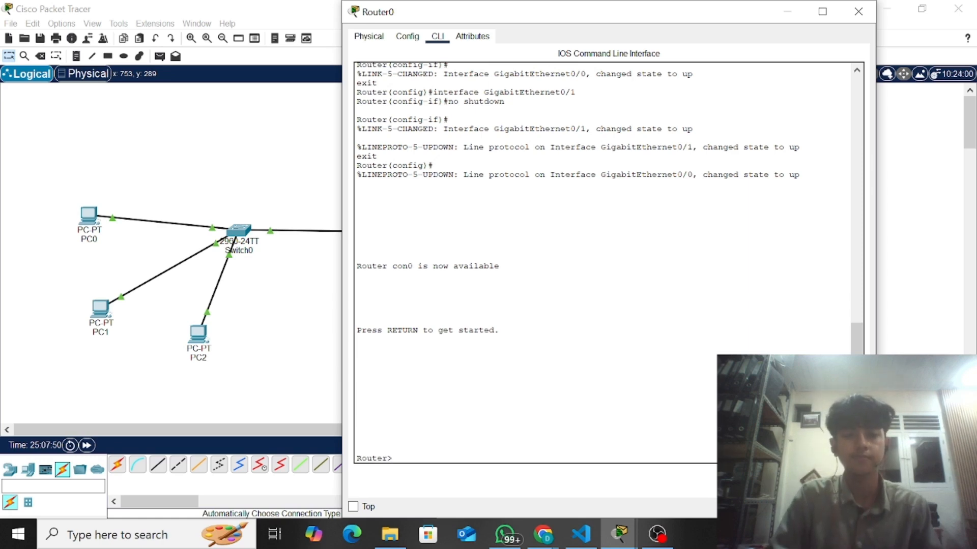
# - Try to run configure interface from user mode on Router0
pyautogui.write('co')
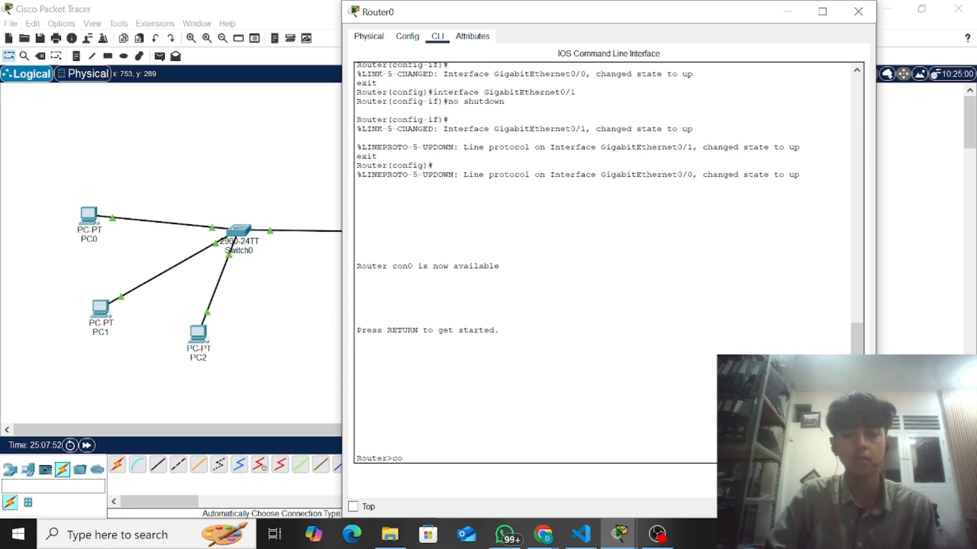
pyautogui.write('nfigure')
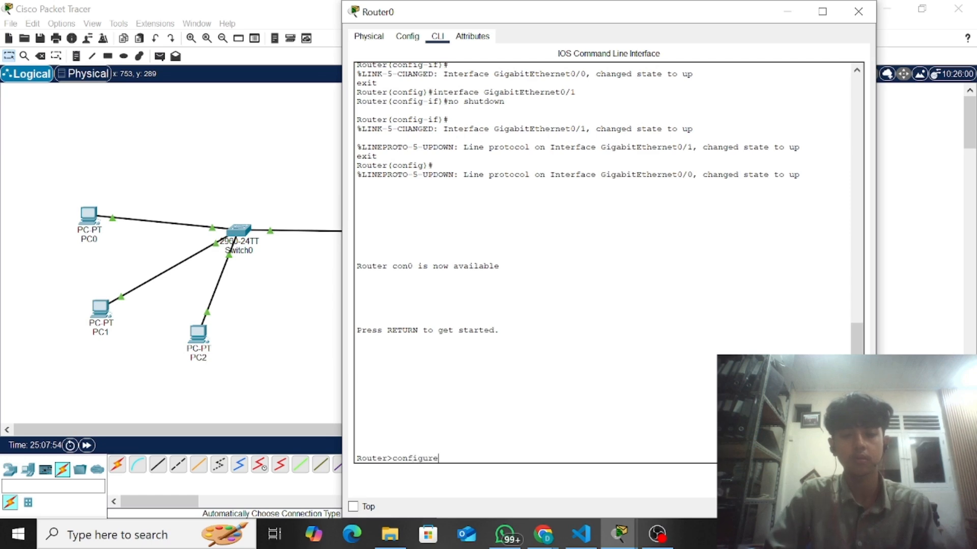
pyautogui.write(' interf')
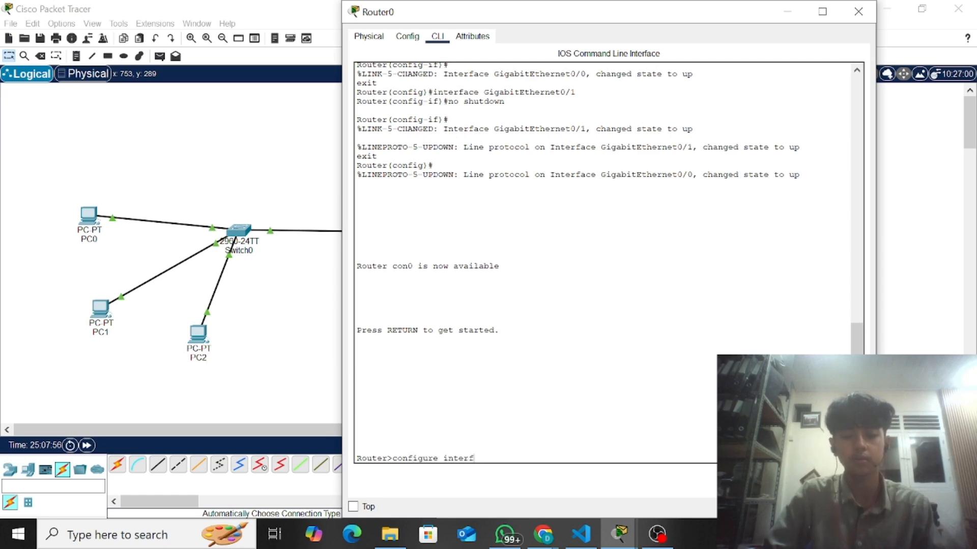
pyautogui.write('ace')
pyautogui.press('Return')
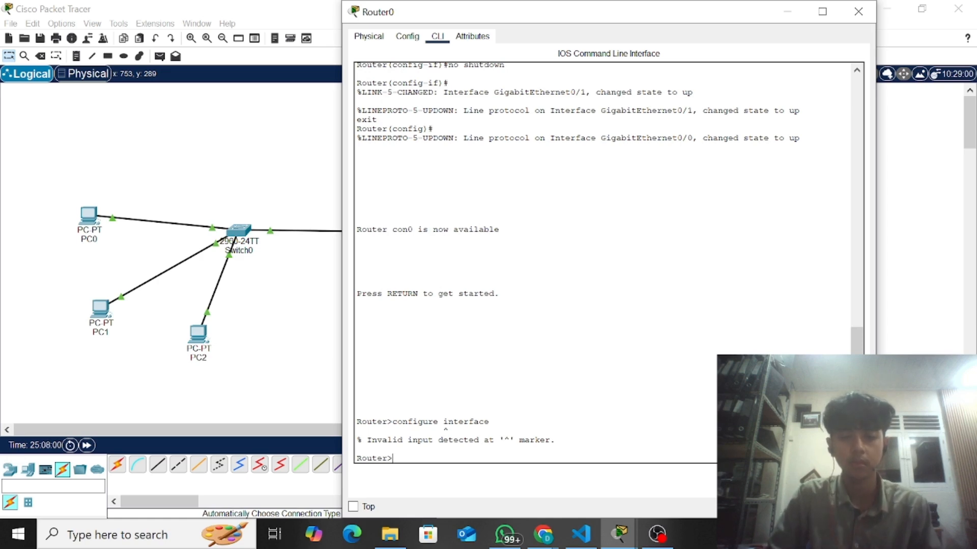
# - Enter privileged mode on Router0 with enable
pyautogui.press('Up')
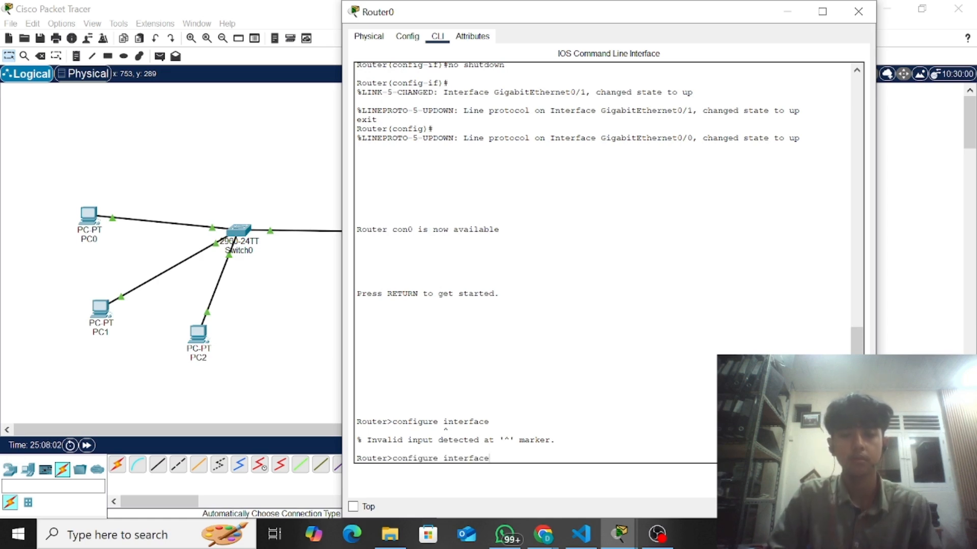
pyautogui.press('BackSpace')
pyautogui.press('BackSpace')
pyautogui.press('BackSpace')
pyautogui.press('BackSpace')
pyautogui.press('BackSpace')
pyautogui.press('BackSpace')
pyautogui.press('BackSpace')
pyautogui.press('BackSpace')
pyautogui.press('BackSpace')
pyautogui.press('BackSpace')
pyautogui.press('BackSpace')
pyautogui.press('BackSpace')
pyautogui.press('BackSpace')
pyautogui.press('BackSpace')
pyautogui.press('BackSpace')
pyautogui.press('BackSpace')
pyautogui.press('BackSpace')
pyautogui.press('BackSpace')
pyautogui.press('BackSpace')
pyautogui.write('enable')
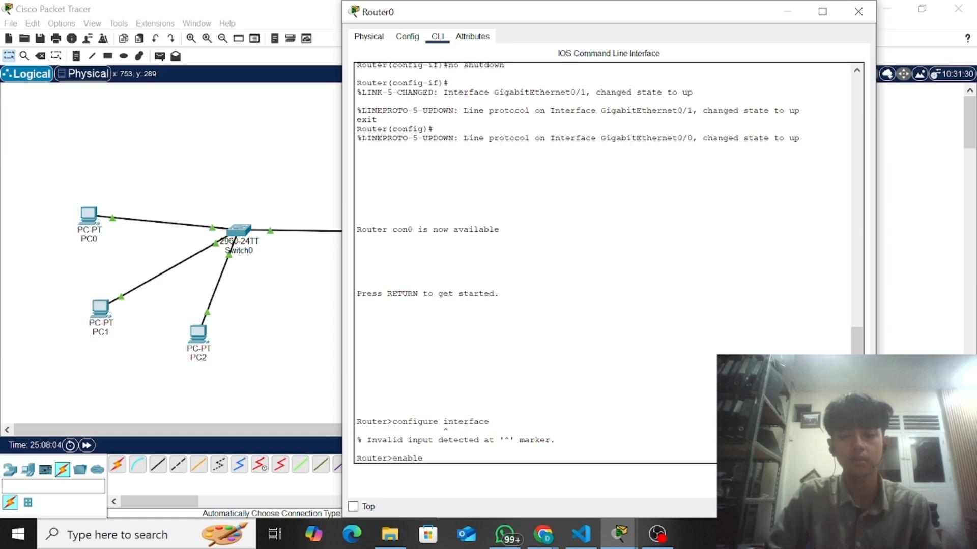
pyautogui.press('Return')
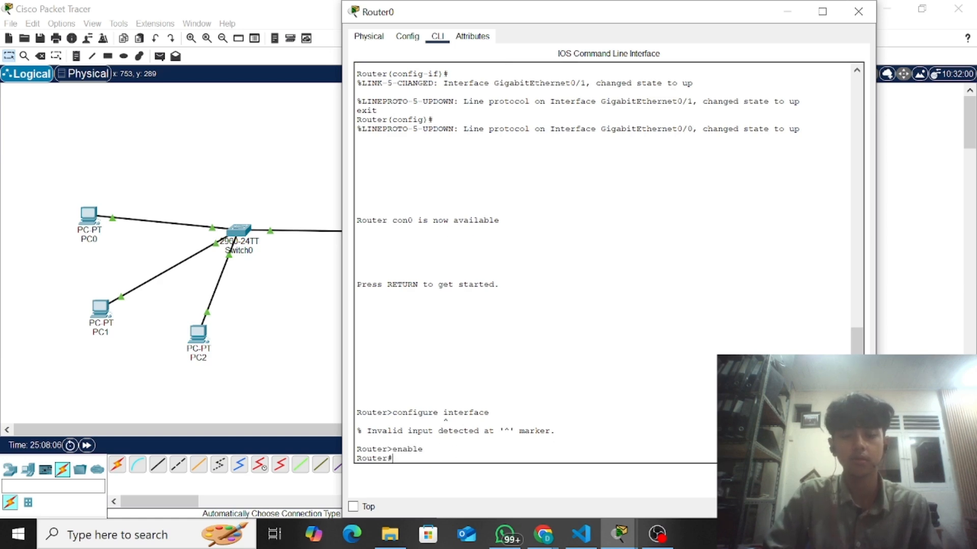
# - Try to run configure interface from privileged mode on Router0
pyautogui.write('confi')
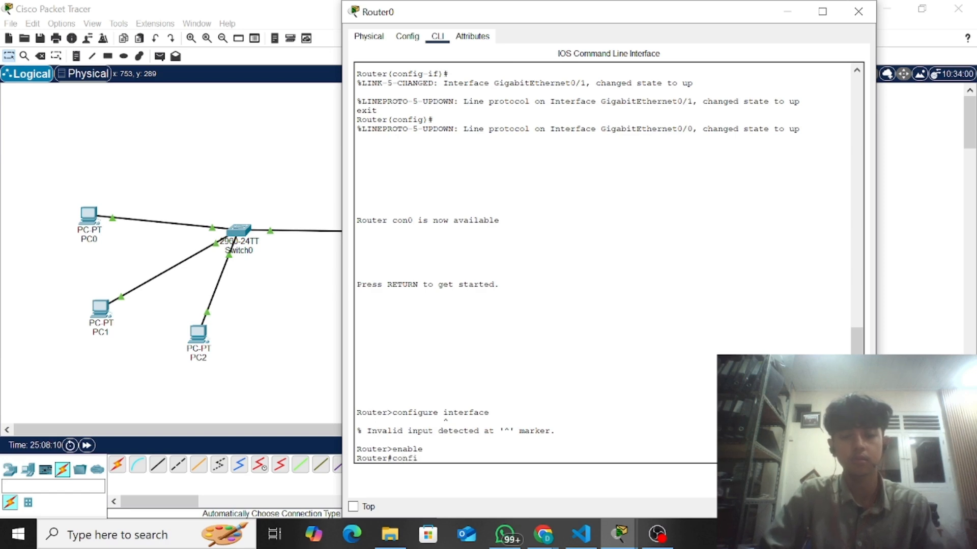
pyautogui.write('gure inter')
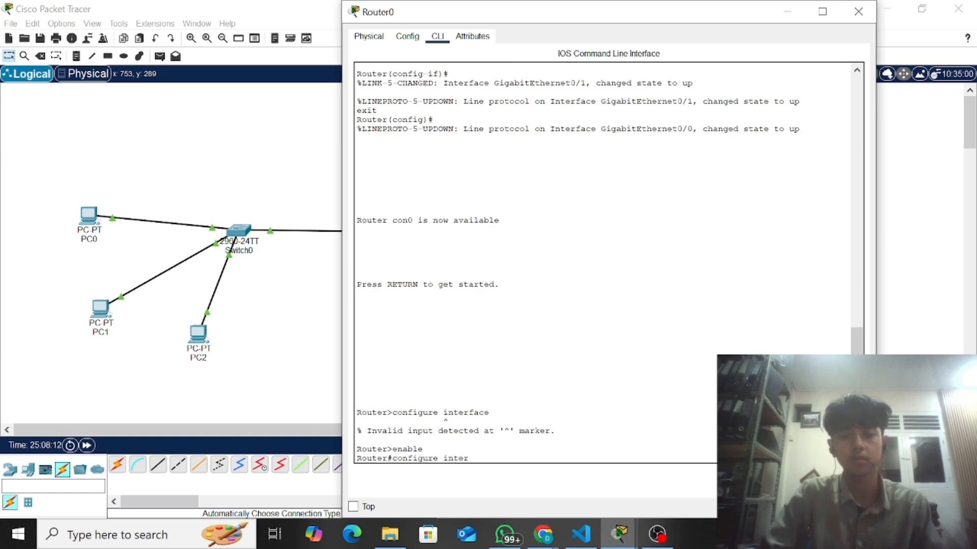
pyautogui.write('face')
pyautogui.press('Return')
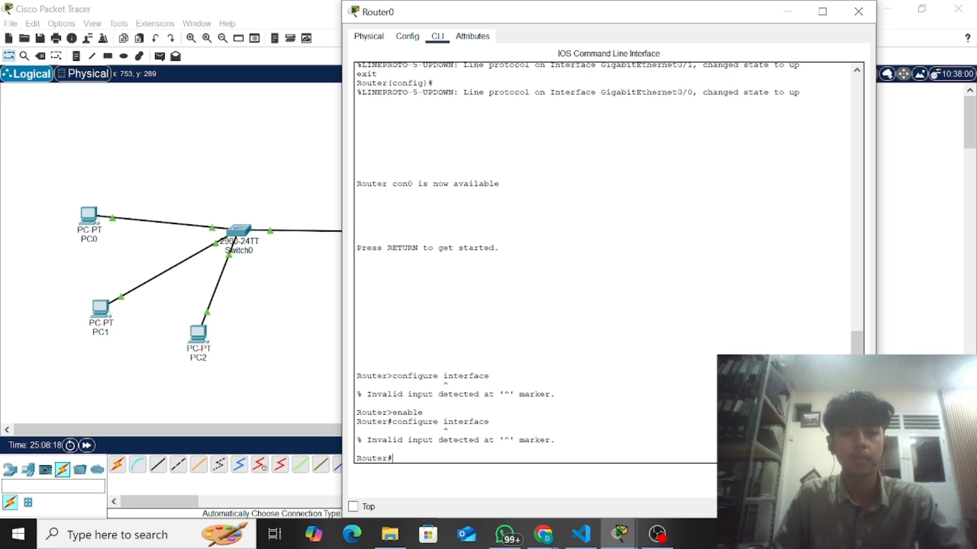
# - Enter global configuration mode on Router0 with configure terminal
pyautogui.write('co')
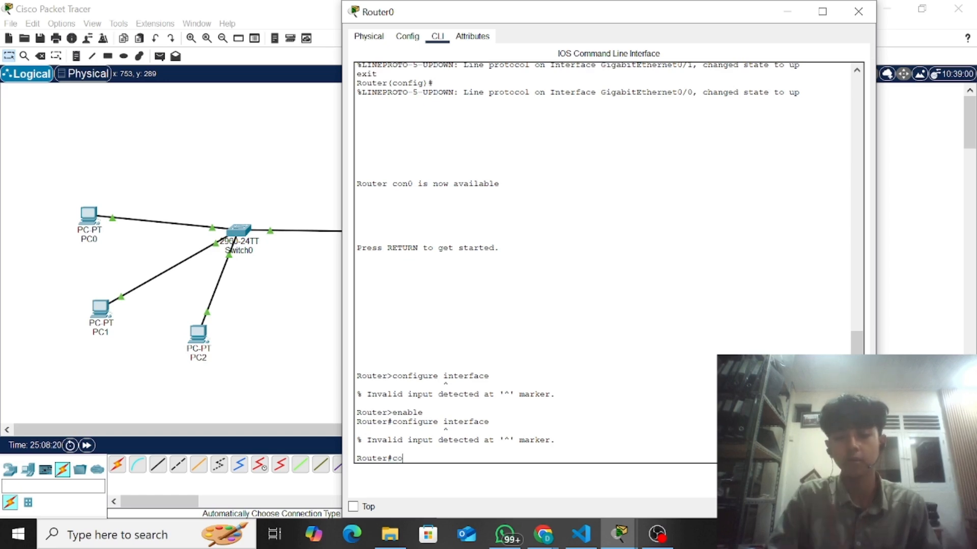
pyautogui.press('BackSpace')
pyautogui.press('BackSpace')
pyautogui.press('BackSpace')
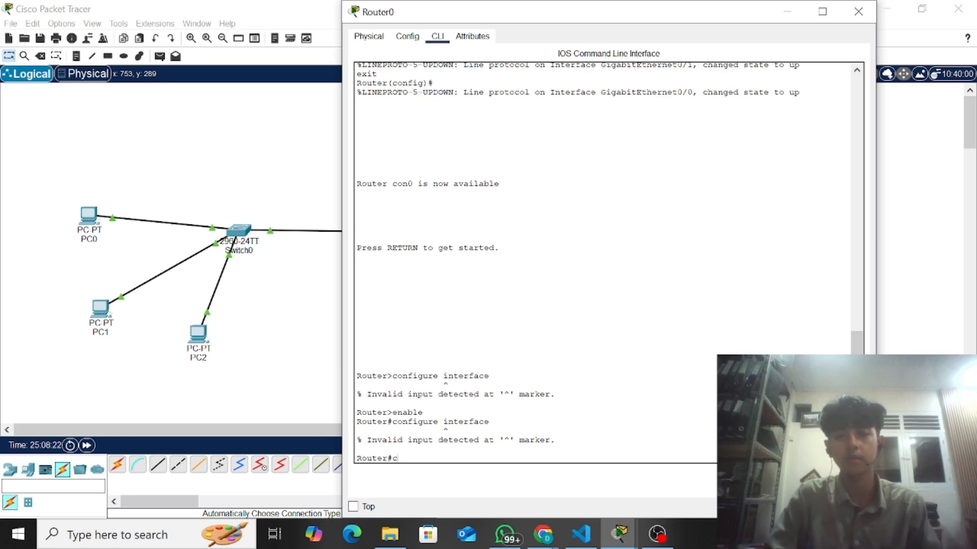
pyautogui.write('configutr y')
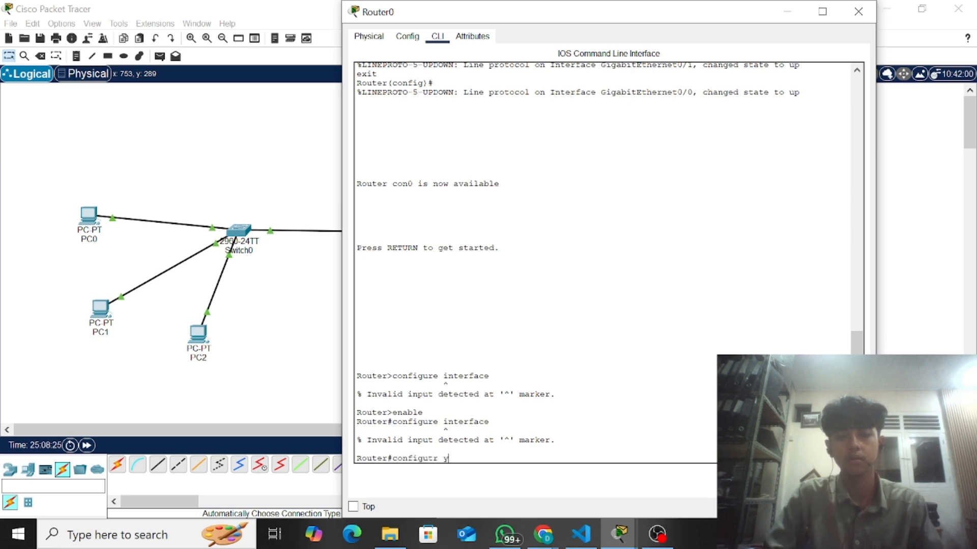
pyautogui.press('BackSpace')
pyautogui.press('BackSpace')
pyautogui.press('BackSpace')
pyautogui.press('BackSpace')
pyautogui.write('r')
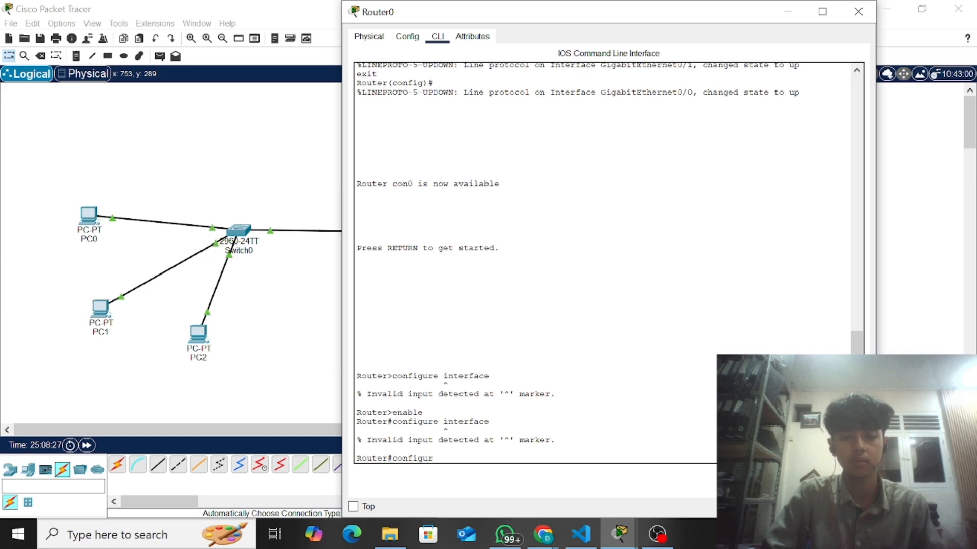
pyautogui.write('e termi')
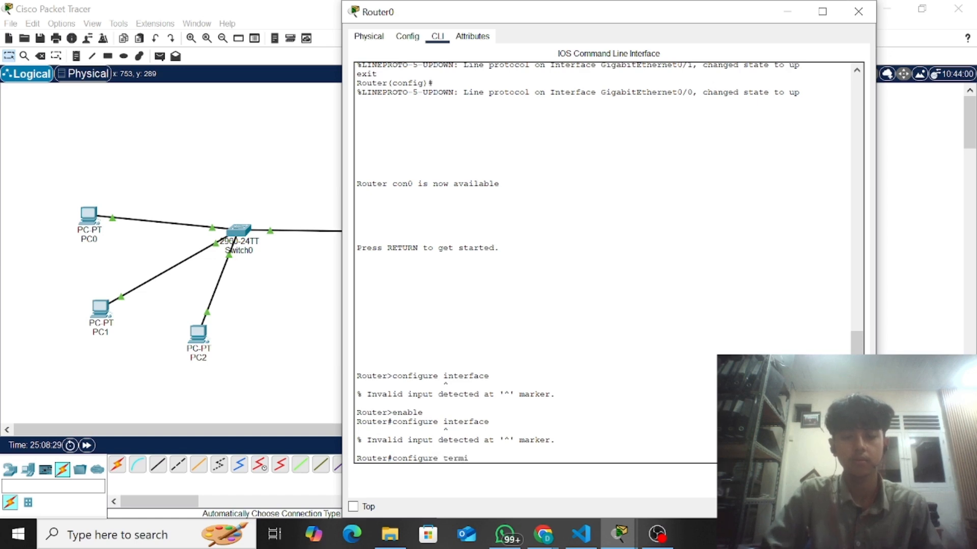
pyautogui.write('nal')
pyautogui.press('Return')
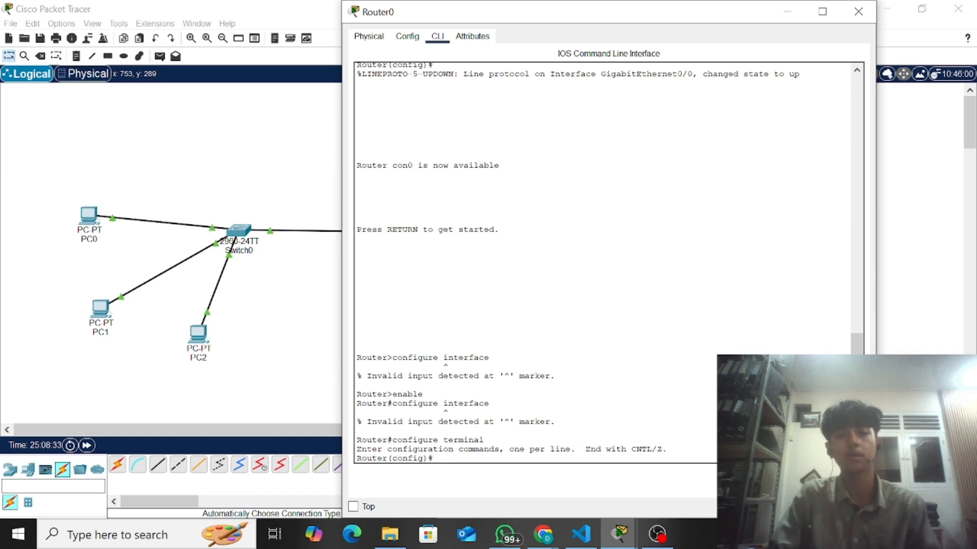
# - Enter interface configuration mode for GigabitEthernet0/0 on Router0
pyautogui.write('inter')
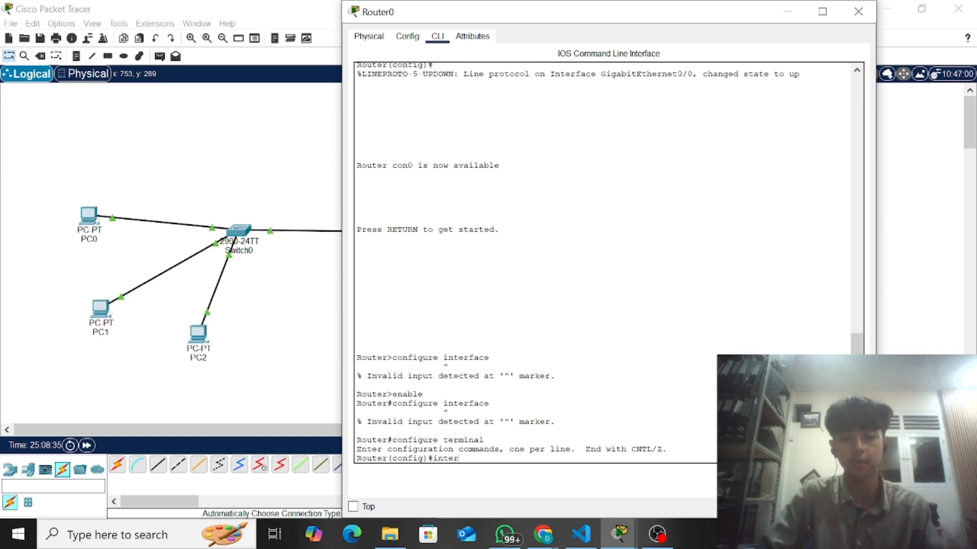
pyautogui.write('face')
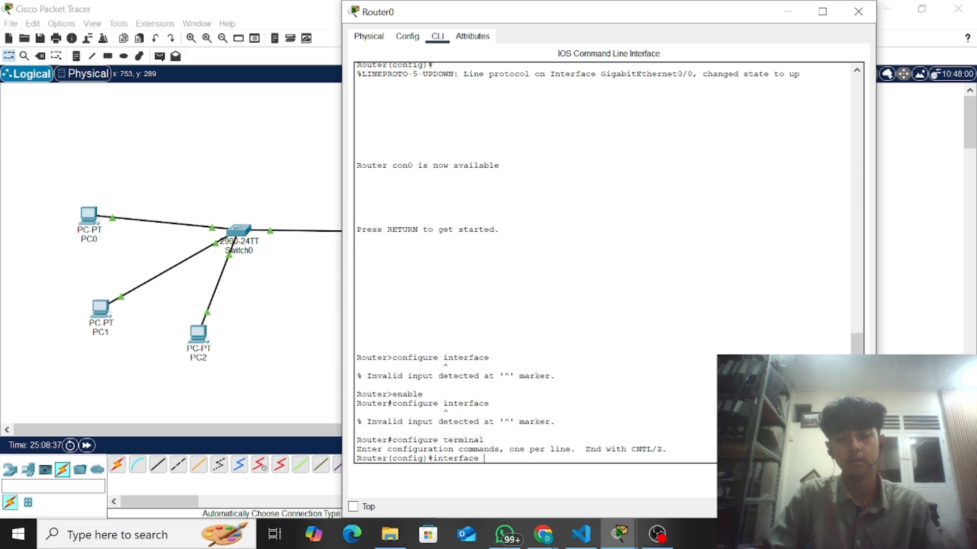
pyautogui.write(' Gigabit')
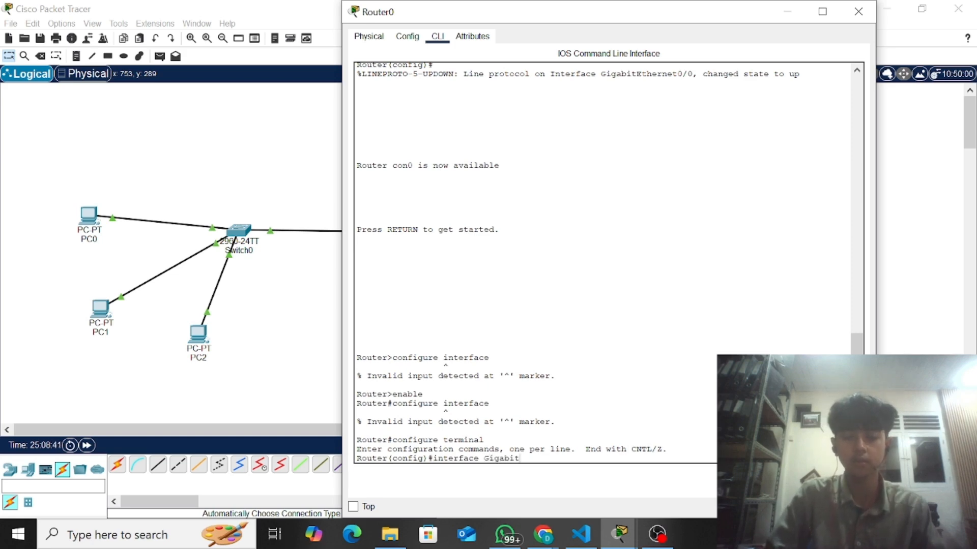
pyautogui.write('Eth')
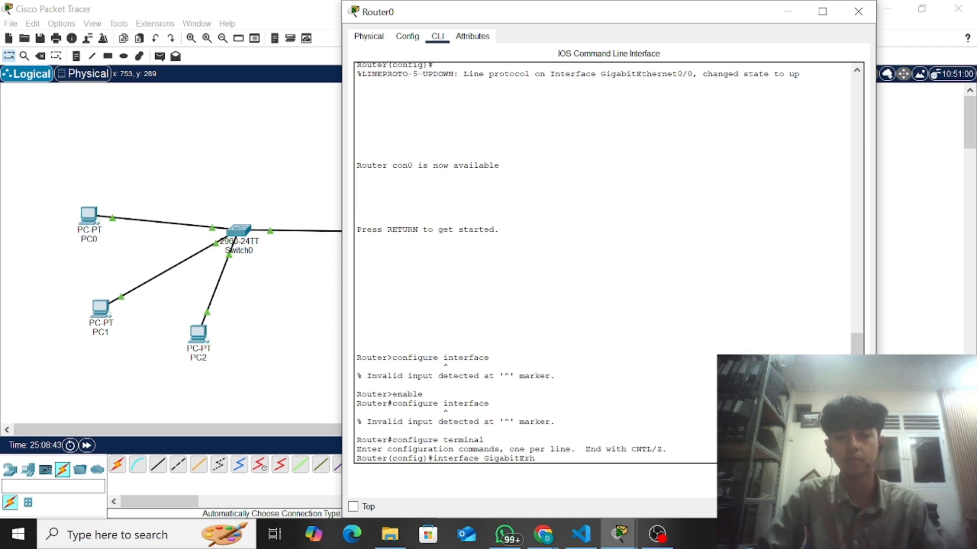
pyautogui.write('er')
pyautogui.press('BackSpace')
pyautogui.press('BackSpace')
pyautogui.press('BackSpace')
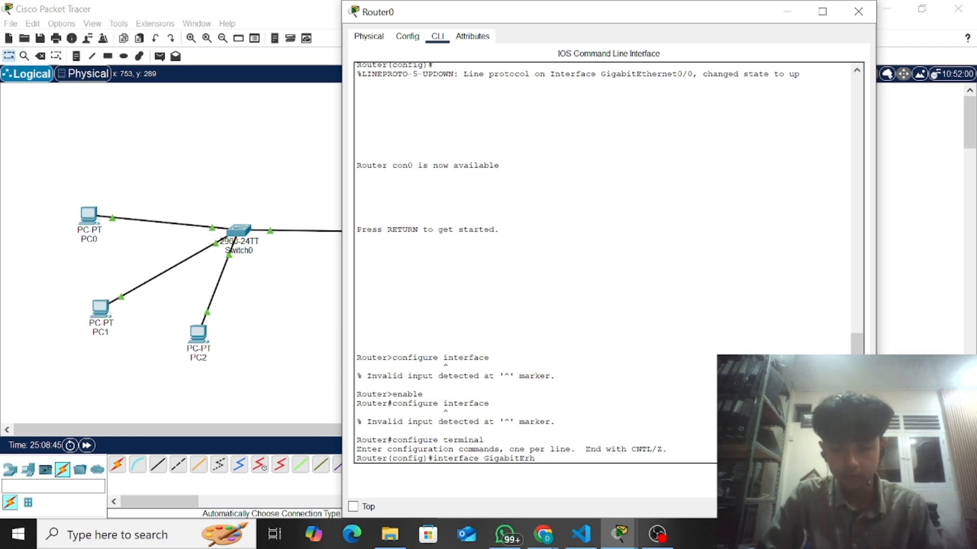
pyautogui.write('thernet')
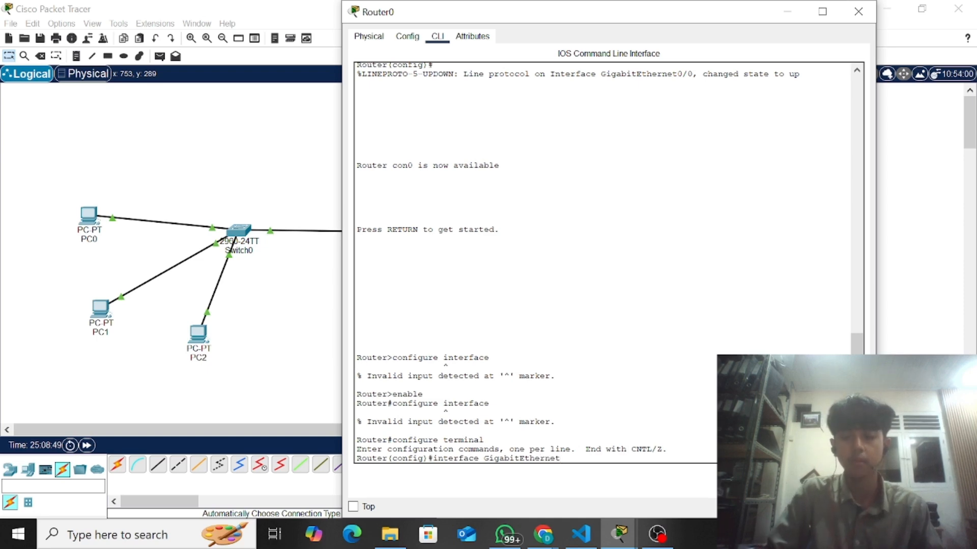
pyautogui.write('0/0')
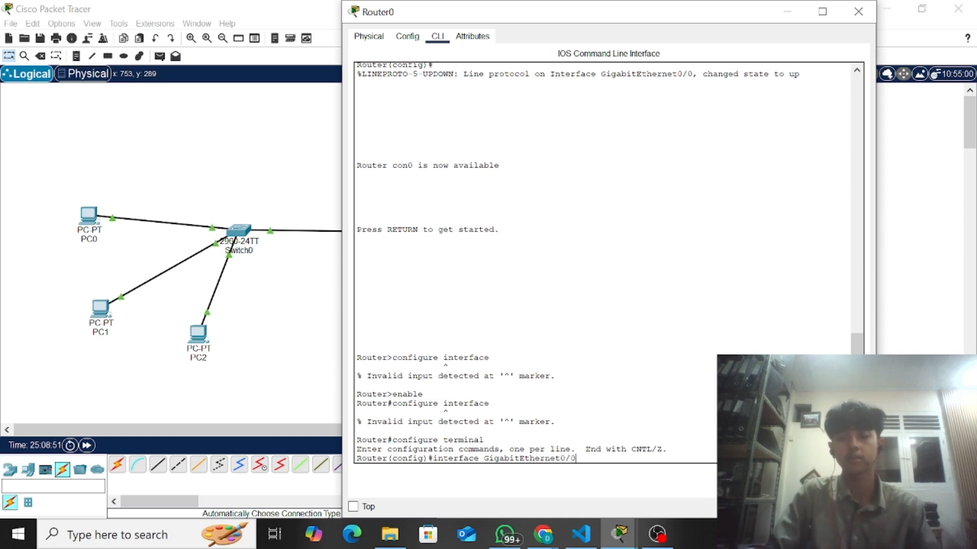
pyautogui.press('Return')
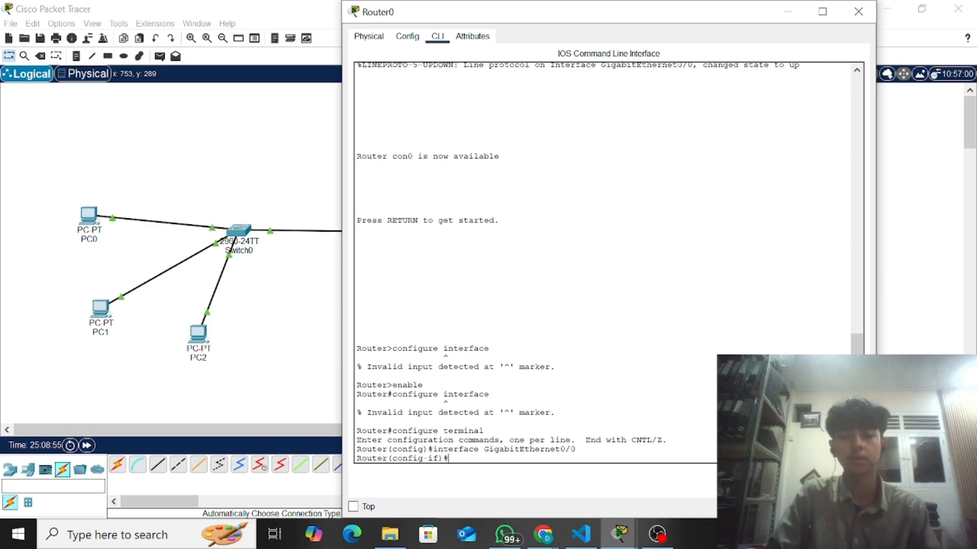
# - Assign the IP address 192.168.10.1 to GigabitEthernet0/0 on Router0 with the ip address command
pyautogui.write('ip ad')
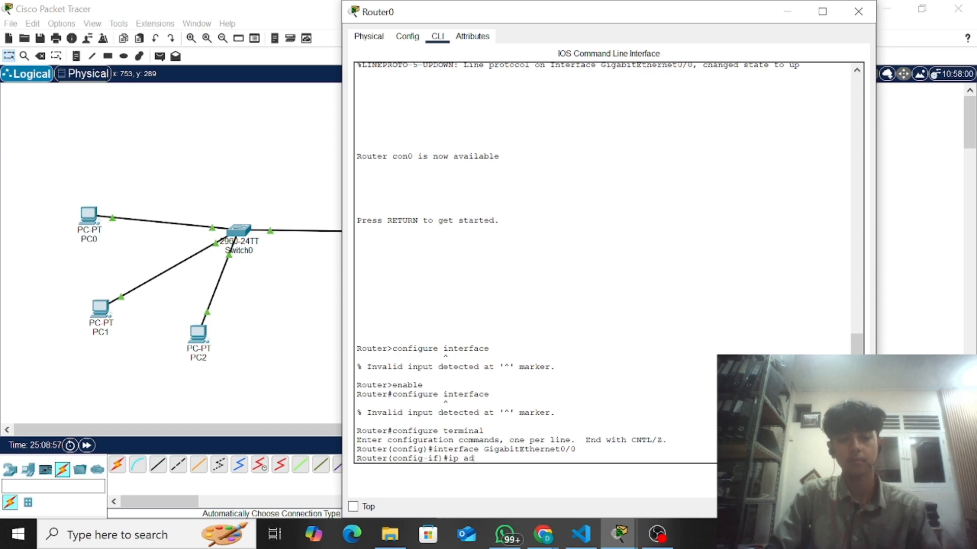
pyautogui.write('dres')
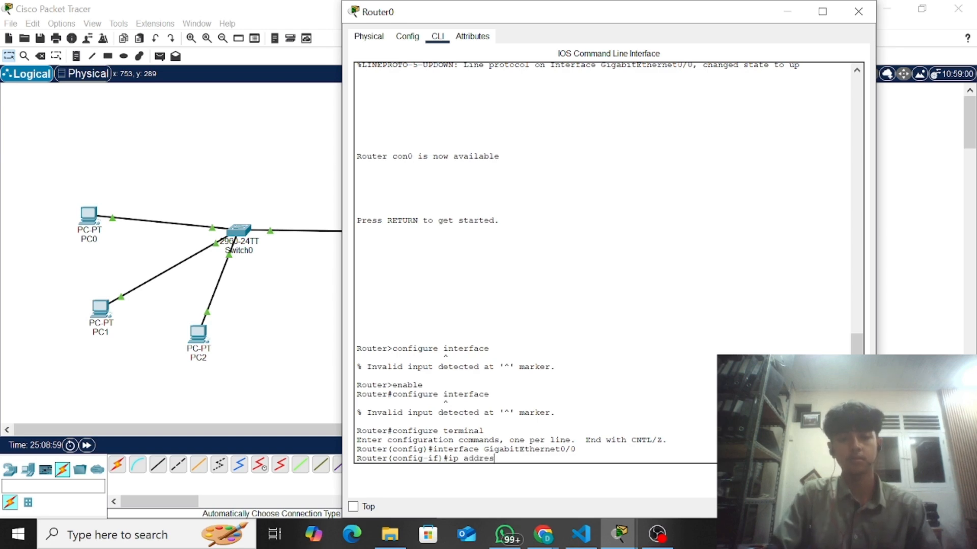
pyautogui.write('s ')
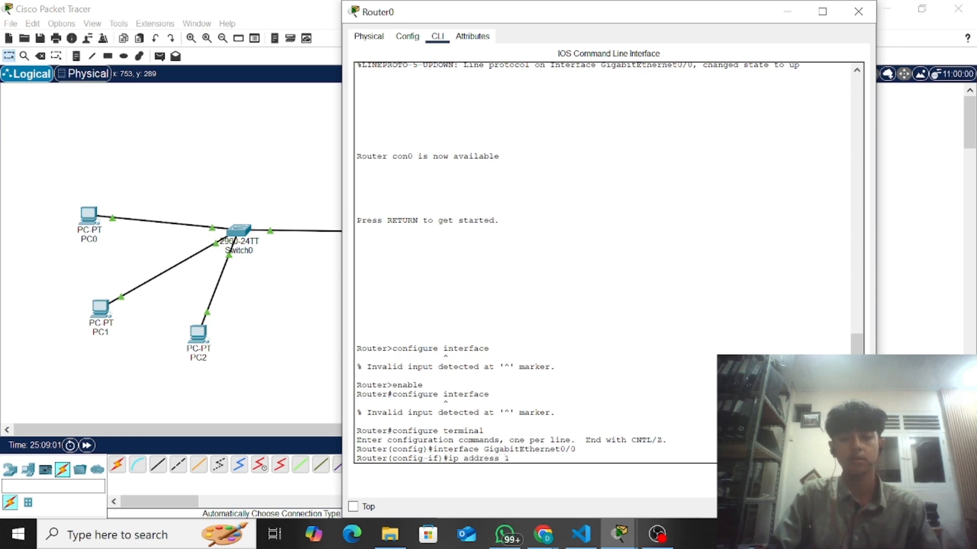
pyautogui.write('192.')
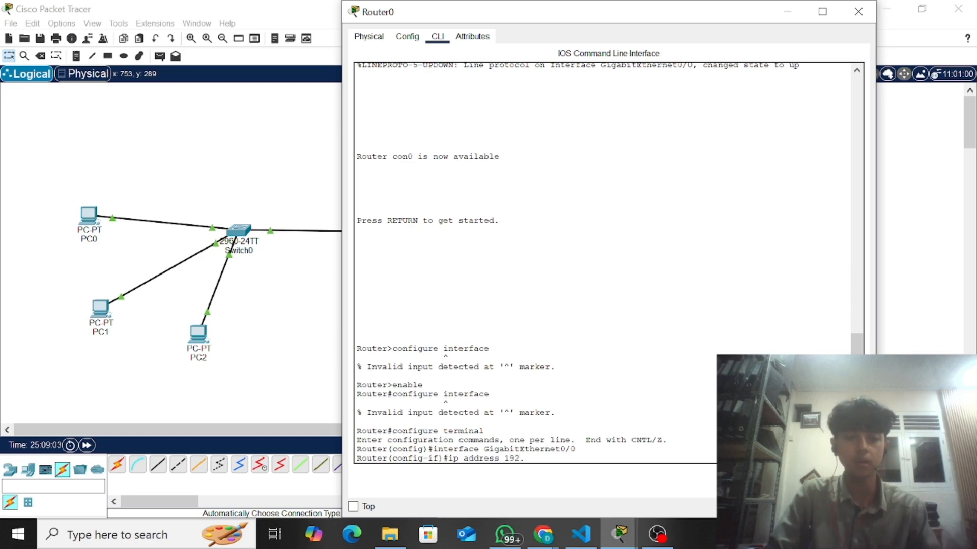
pyautogui.write('168.')
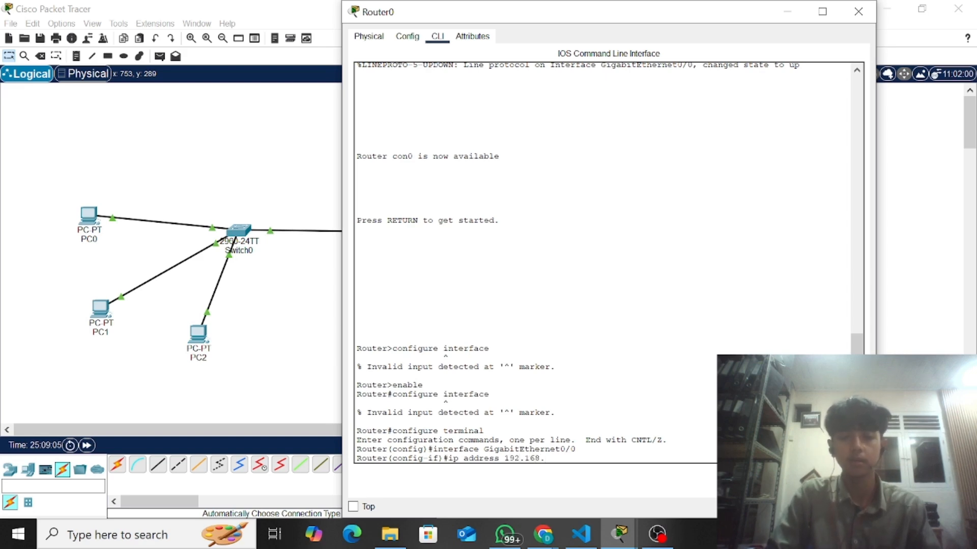
pyautogui.write('10')
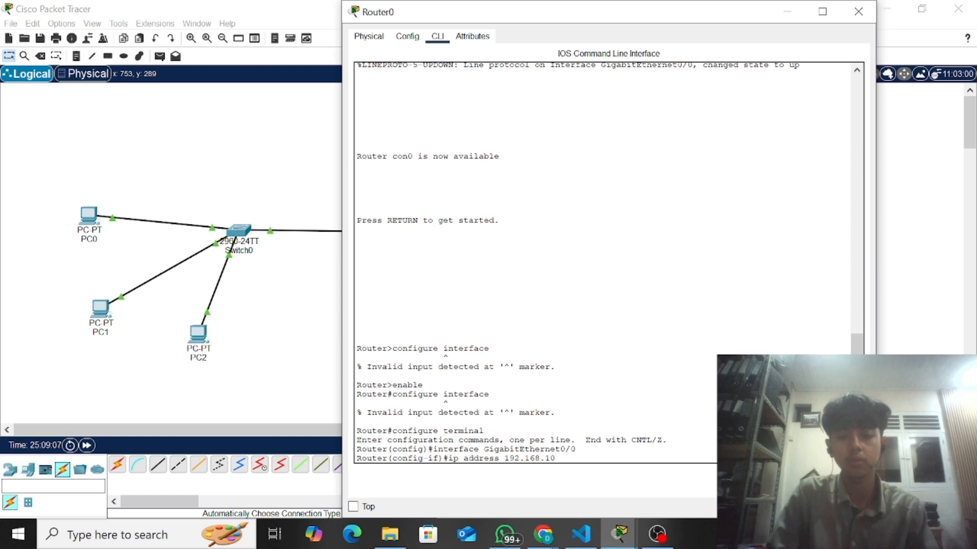
pyautogui.write('.1')
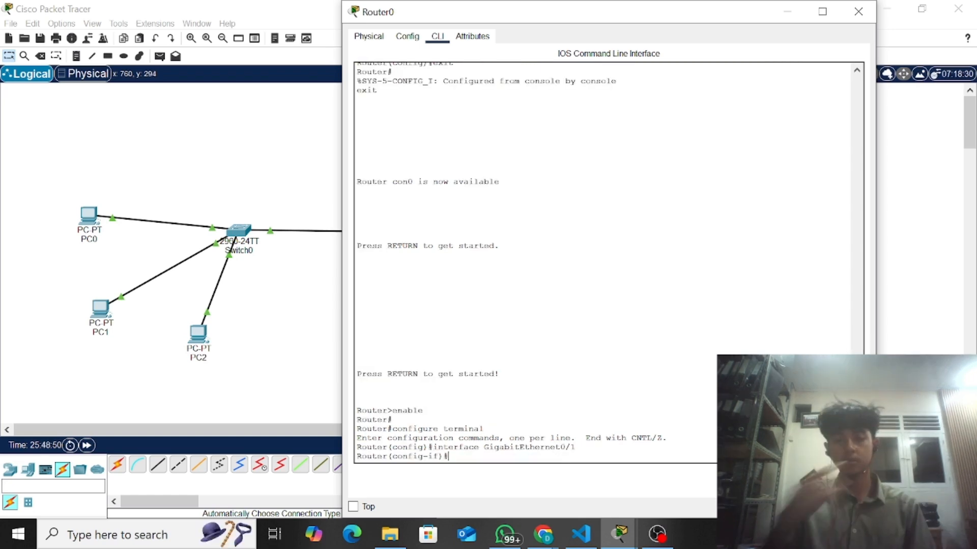
pyautogui.write('ip a')
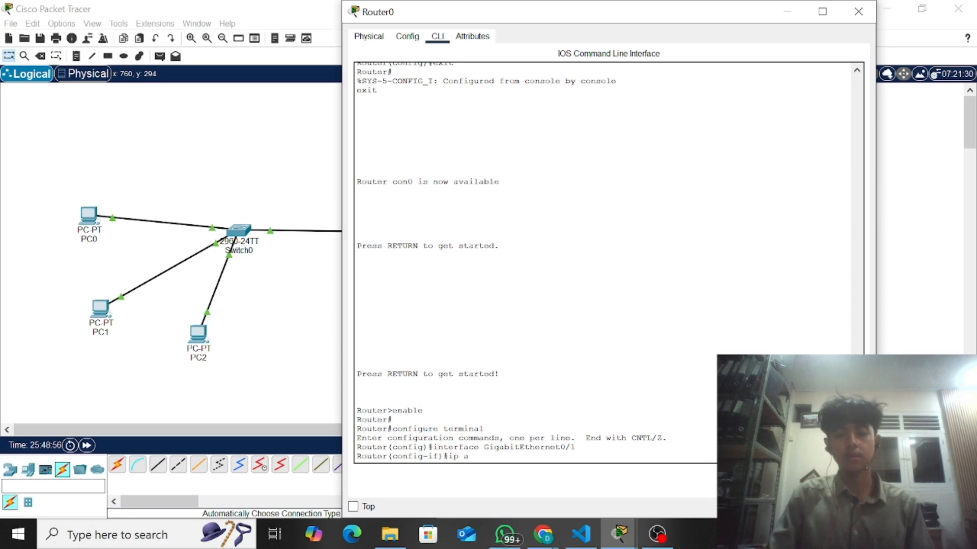
pyautogui.press('Up')
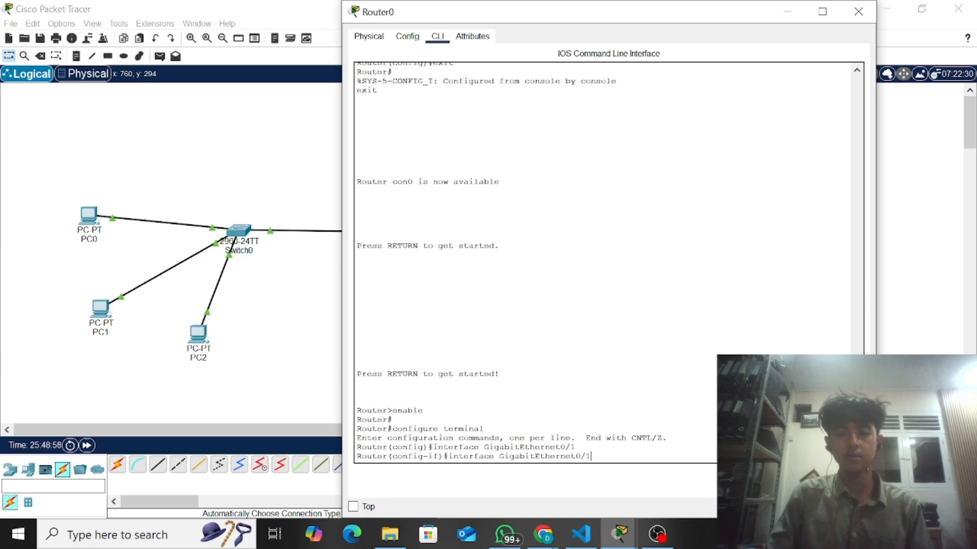
pyautogui.press('BackSpace')
pyautogui.press('BackSpace')
pyautogui.press('BackSpace')
pyautogui.press('BackSpace')
pyautogui.press('BackSpace')
pyautogui.press('BackSpace')
pyautogui.press('BackSpace')
pyautogui.press('BackSpace')
pyautogui.press('BackSpace')
pyautogui.press('BackSpace')
pyautogui.press('BackSpace')
pyautogui.press('BackSpace')
pyautogui.press('BackSpace')
pyautogui.press('BackSpace')
pyautogui.press('BackSpace')
pyautogui.press('BackSpace')
pyautogui.press('BackSpace')
pyautogui.press('BackSpace')
pyautogui.press('BackSpace')
pyautogui.press('BackSpace')
# - Assign IP address 209.165.200.226 with mask 255.255.255.252 to GigabitEthernet0/1 on Router0 using the ip address command, check its interface settings and close Router0
pyautogui.write('ip address')
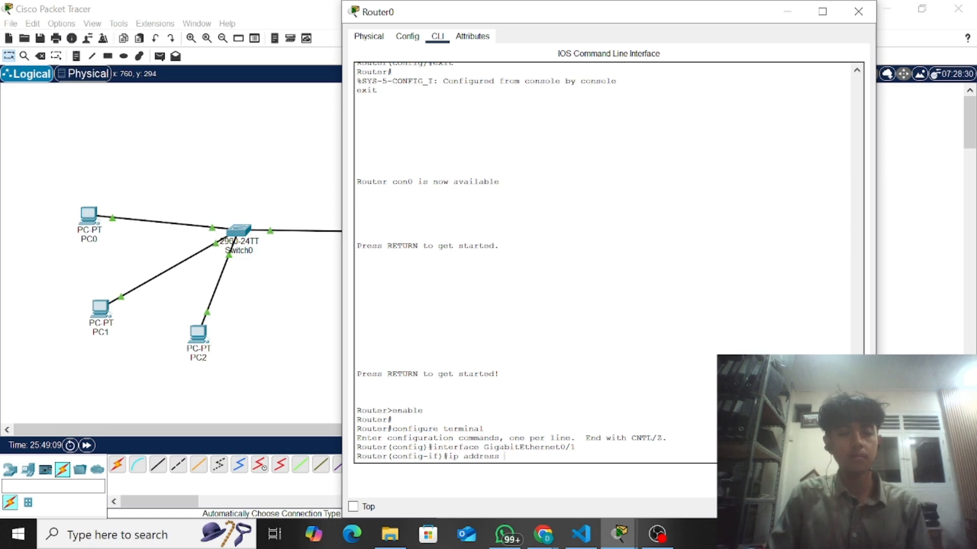
pyautogui.write('2')
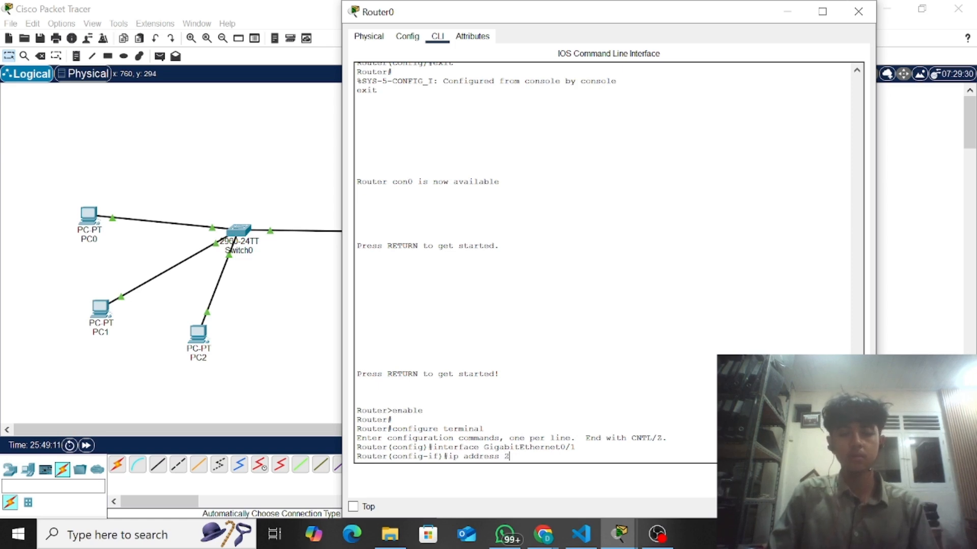
pyautogui.write('09.')
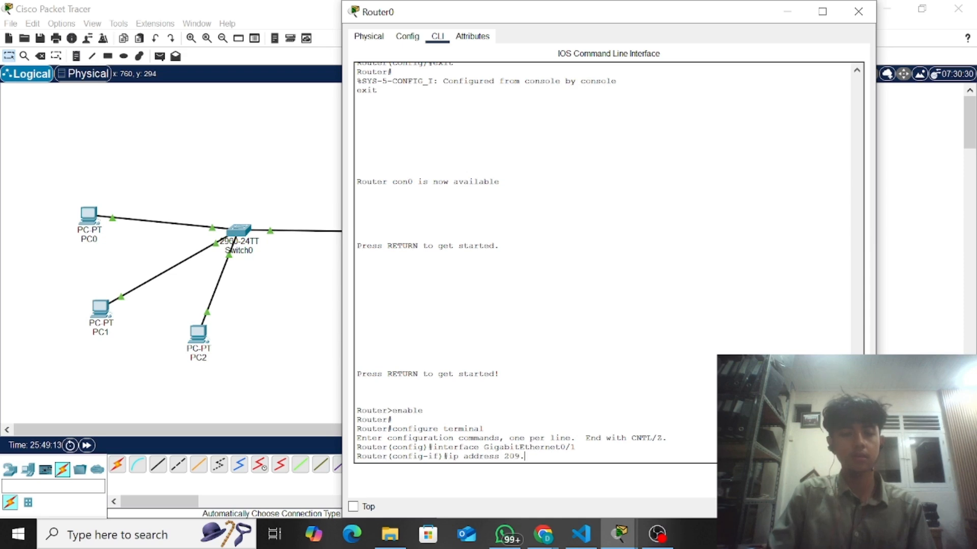
pyautogui.write('165.')
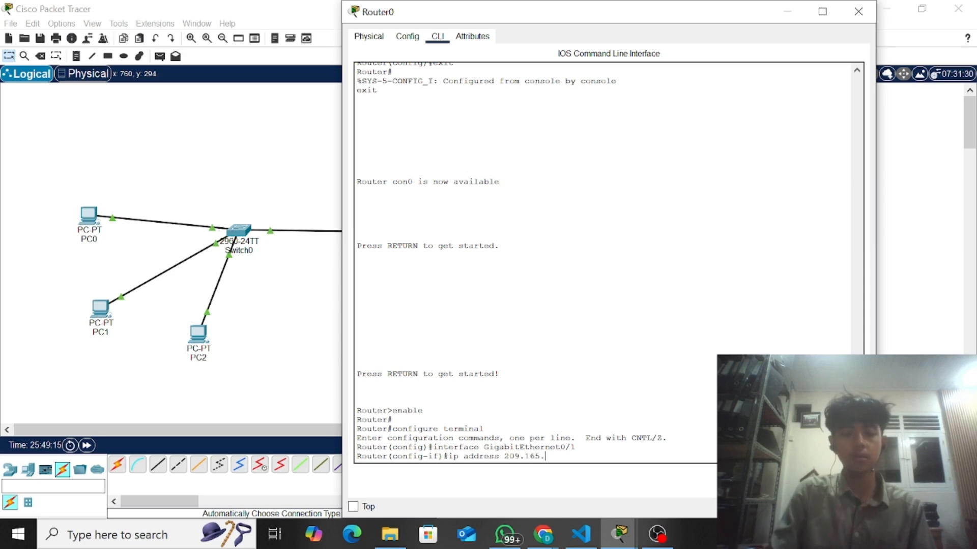
pyautogui.write('200')
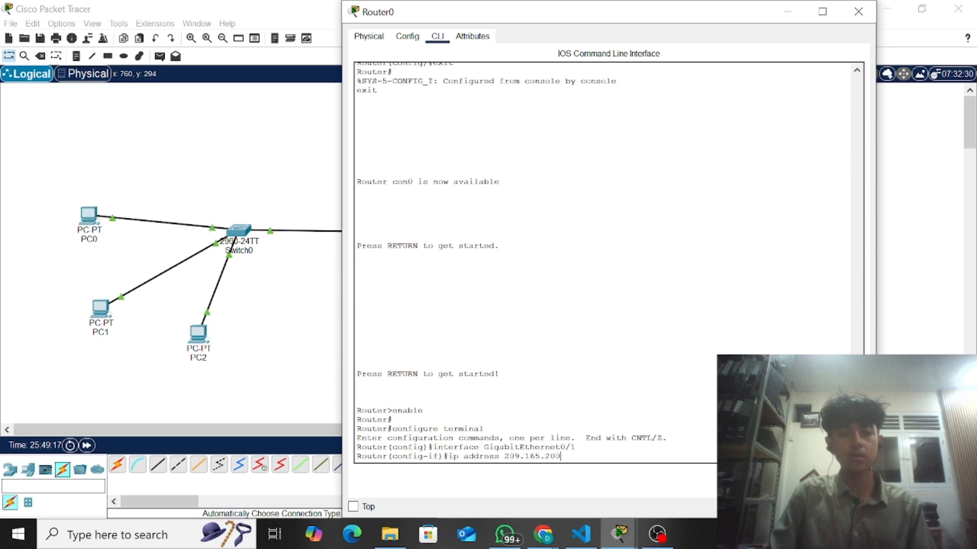
pyautogui.write('.226')
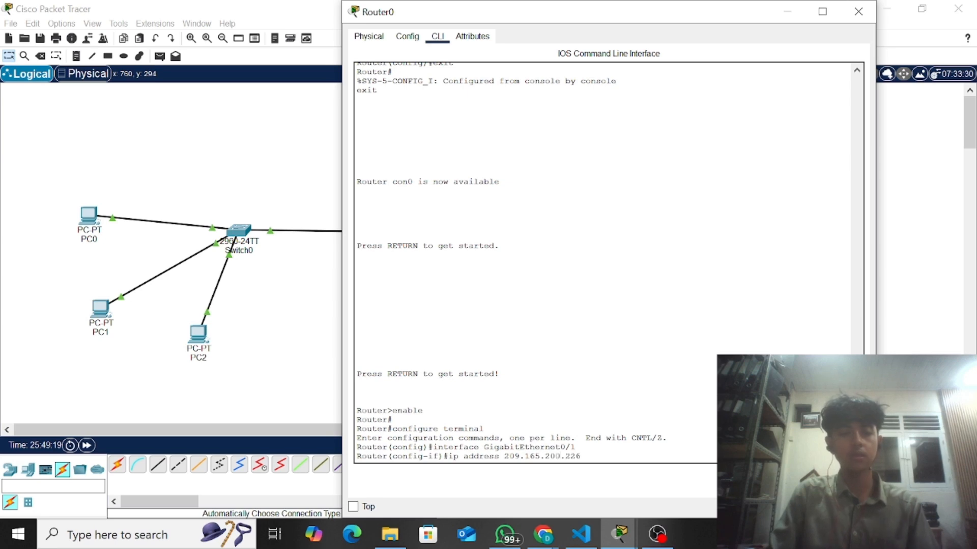
pyautogui.write(' 255.255.255')
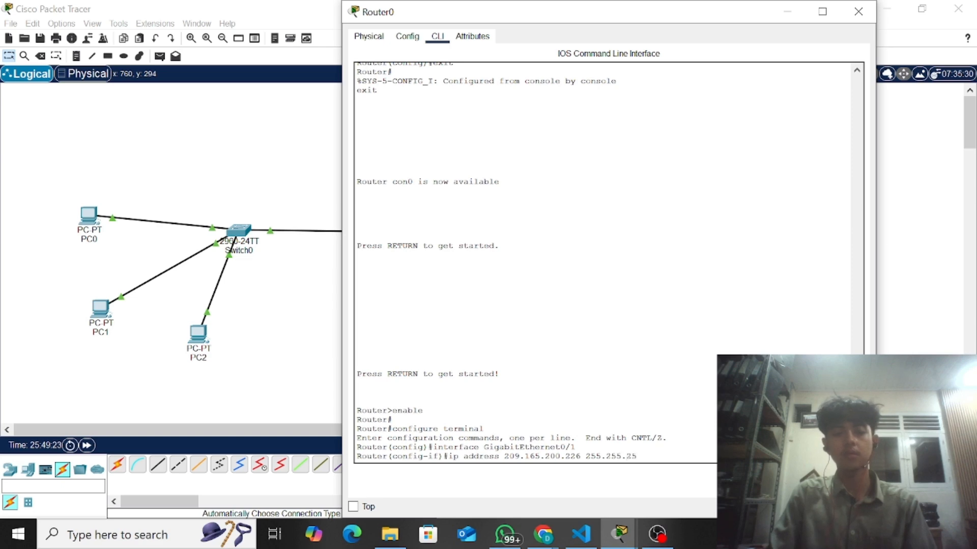
pyautogui.write('.252')
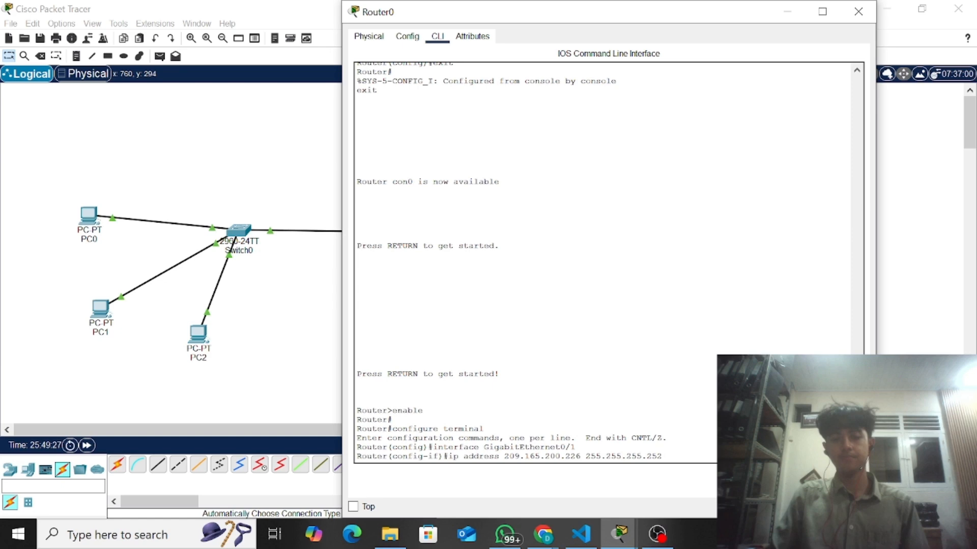
pyautogui.press('Return')
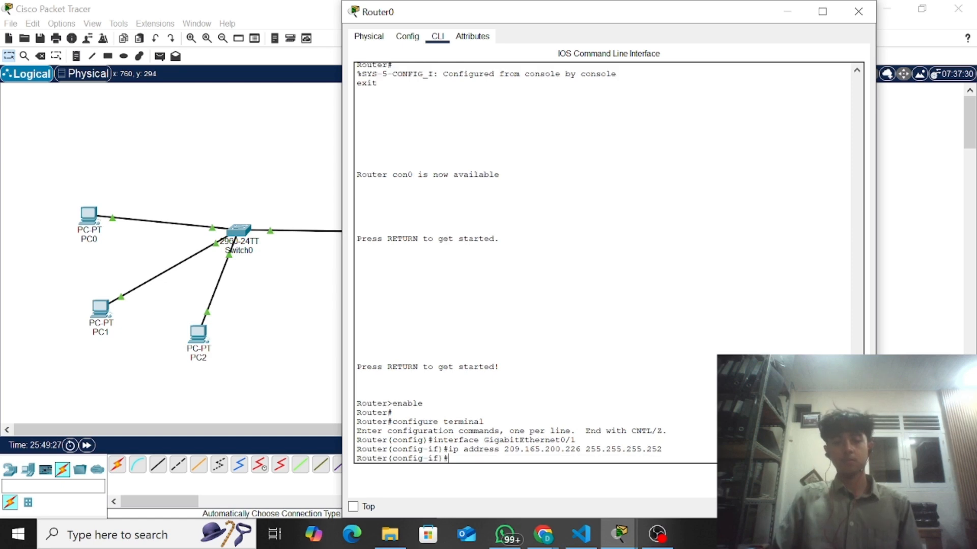
pyautogui.click(416, 40)
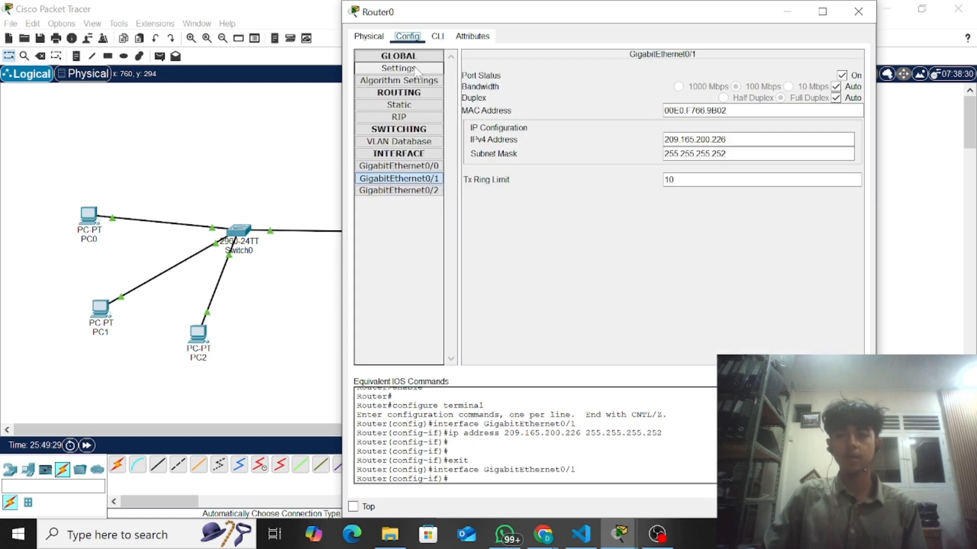
pyautogui.click(865, 12)
# - Open Router1's configuration and set the IPv4 address of GigabitEthernet0/0 to 209.165.200.226
pyautogui.click(543, 235)
pyautogui.click(580, 139)
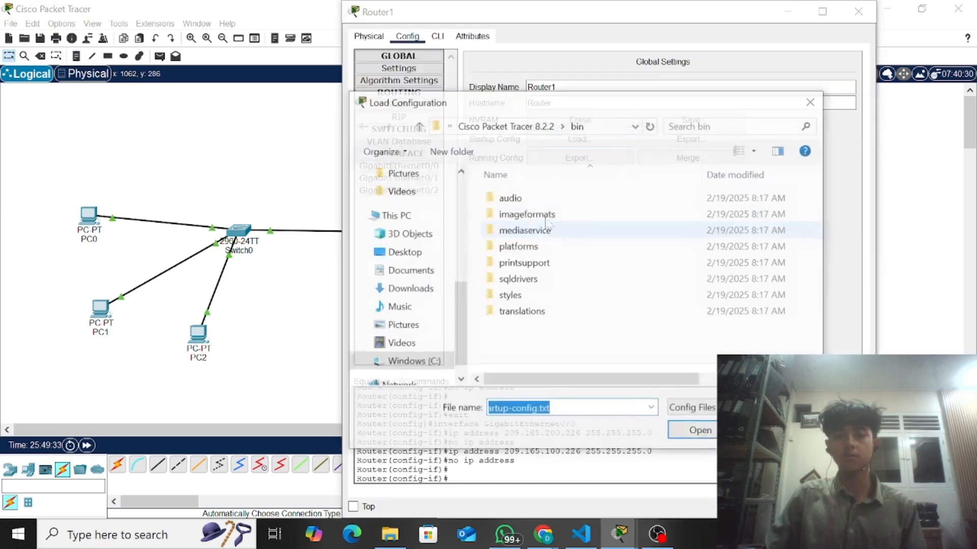
pyautogui.click(812, 97)
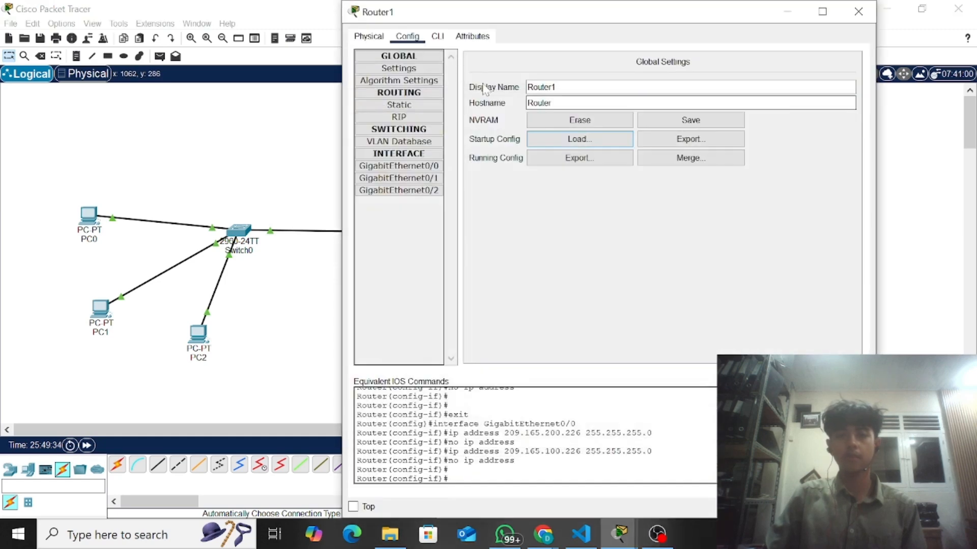
pyautogui.click(426, 168)
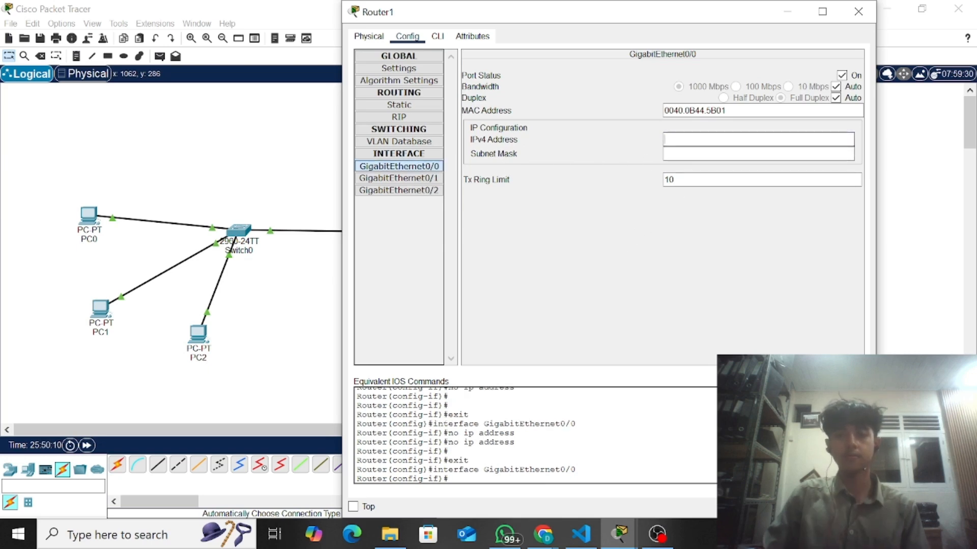
pyautogui.write('09')
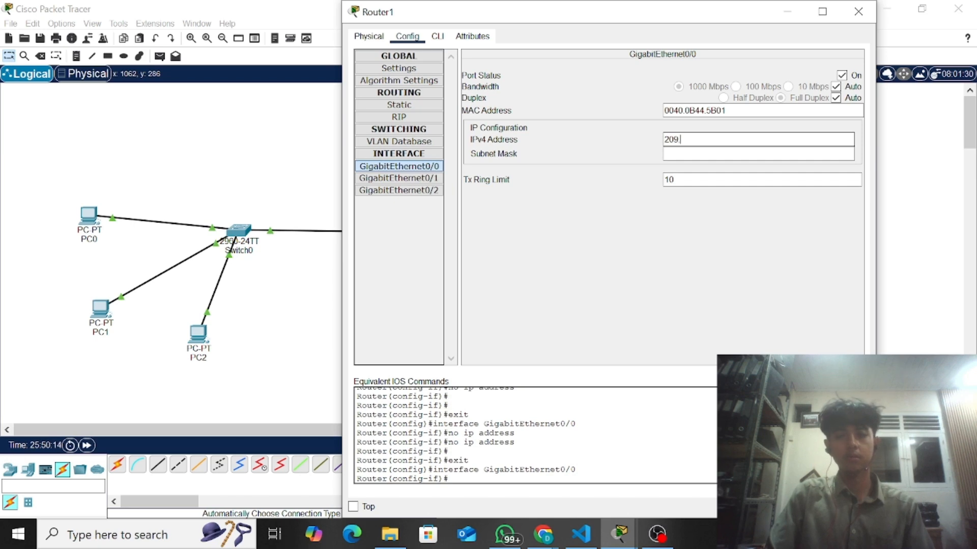
pyautogui.write('.165.2')
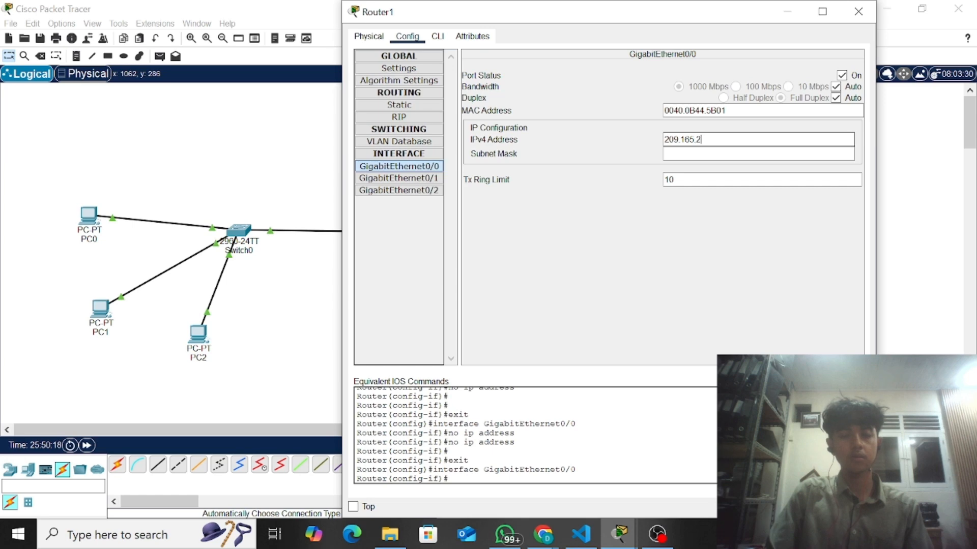
pyautogui.write('00.226')
pyautogui.press('Tab')
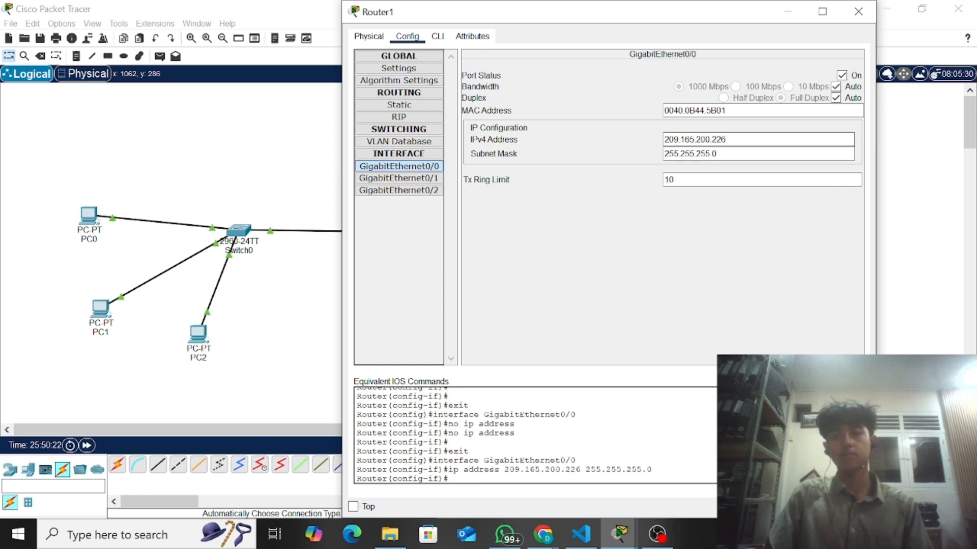
# - Set the subnet mask of Router1's GigabitEthernet0/0 to 255.255.255.252
pyautogui.click(728, 154)
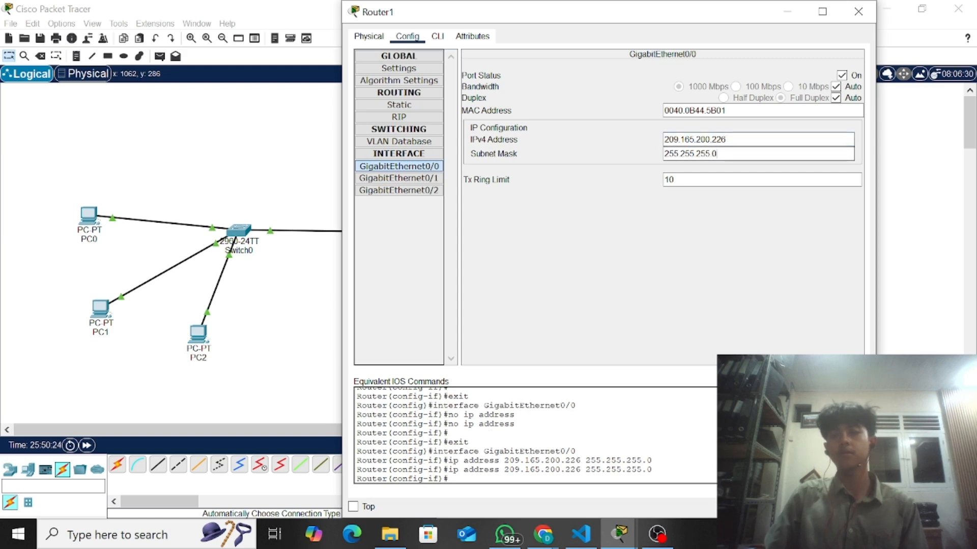
pyautogui.press('BackSpace')
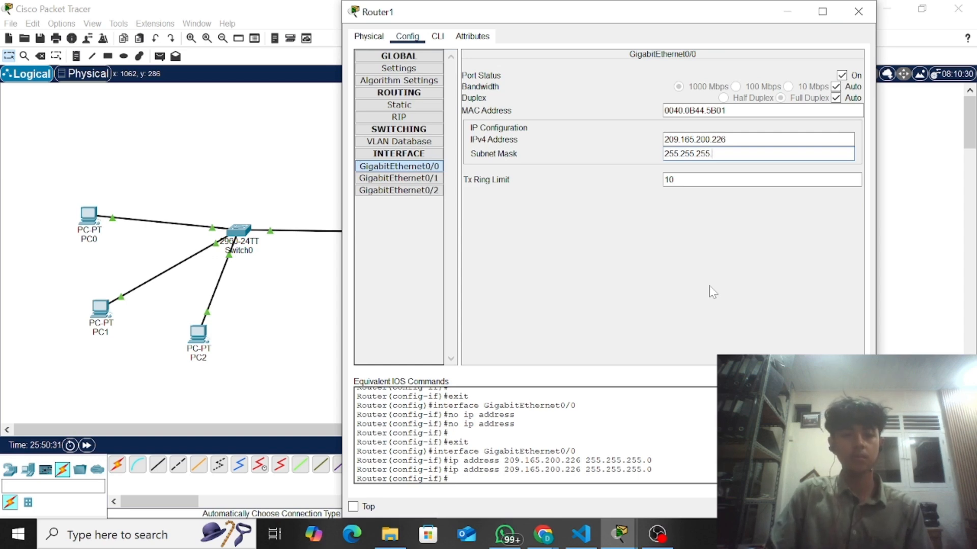
pyautogui.write('25')
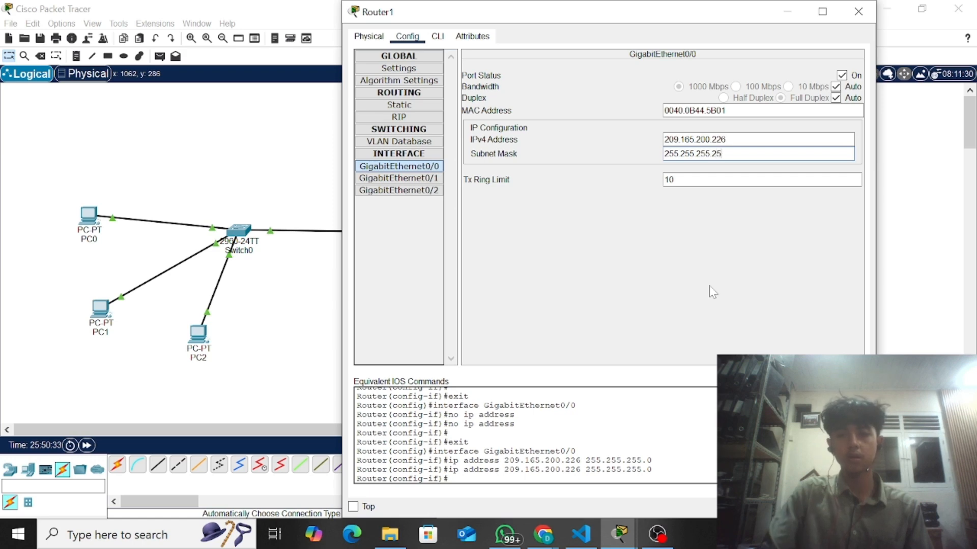
pyautogui.write('2')
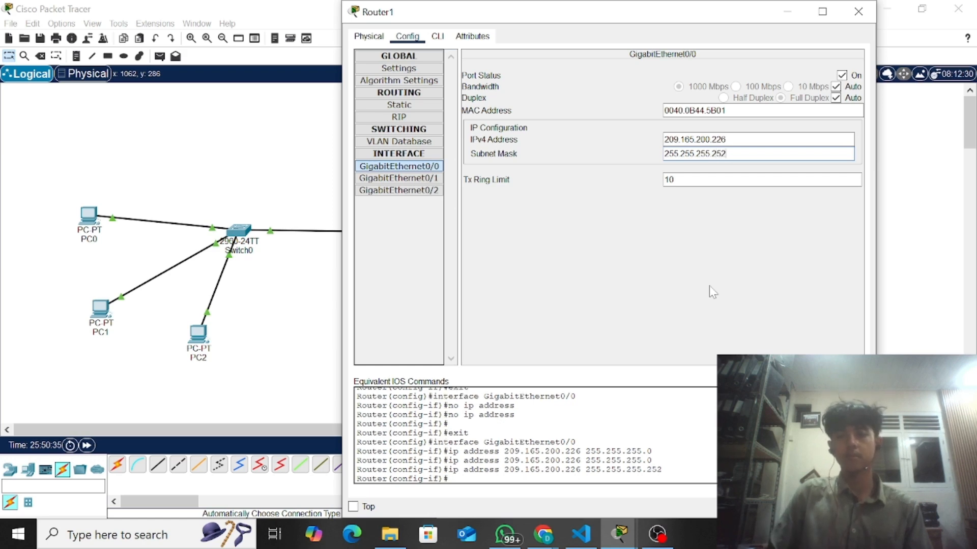
# - Configure Router1's GigabitEthernet0/1 with IPv4 address 10.1.2.2 and subnet mask 255.255.255.0
pyautogui.click(398, 178)
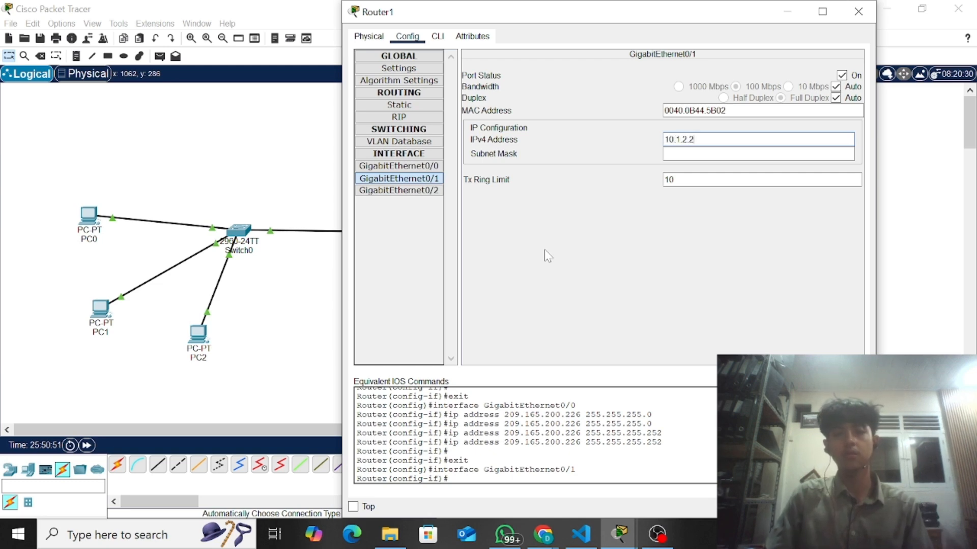
pyautogui.click(676, 154)
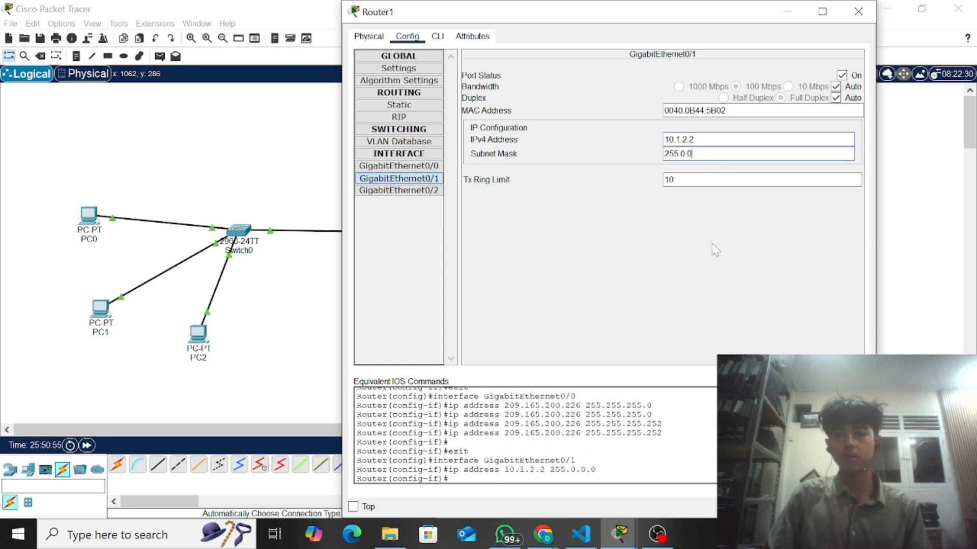
pyautogui.write('1')
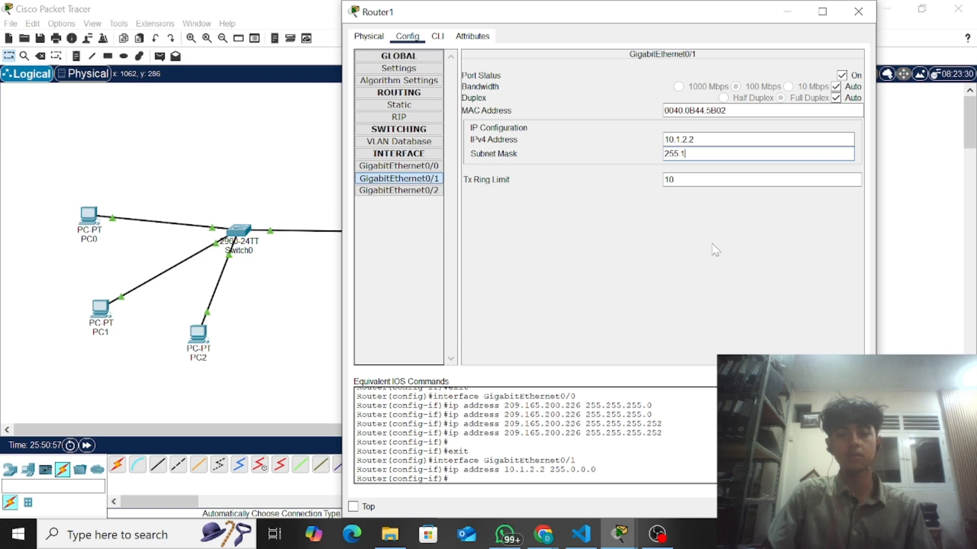
pyautogui.write('5')
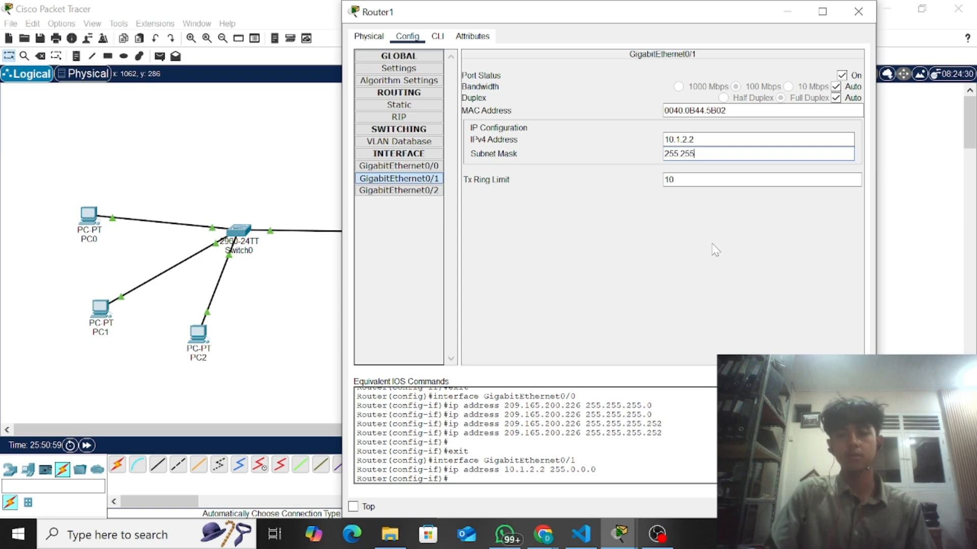
pyautogui.write('255.255')
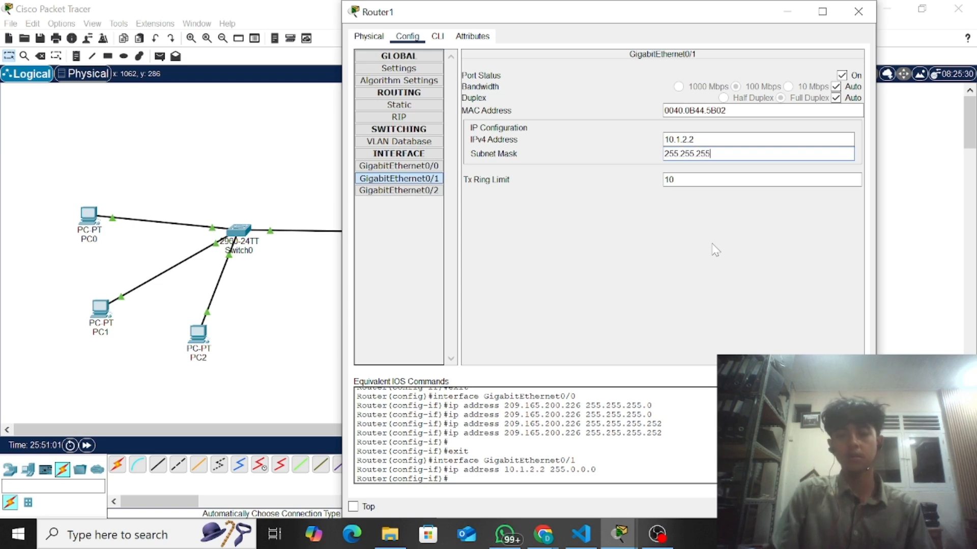
pyautogui.write('.0')
pyautogui.press('Return')
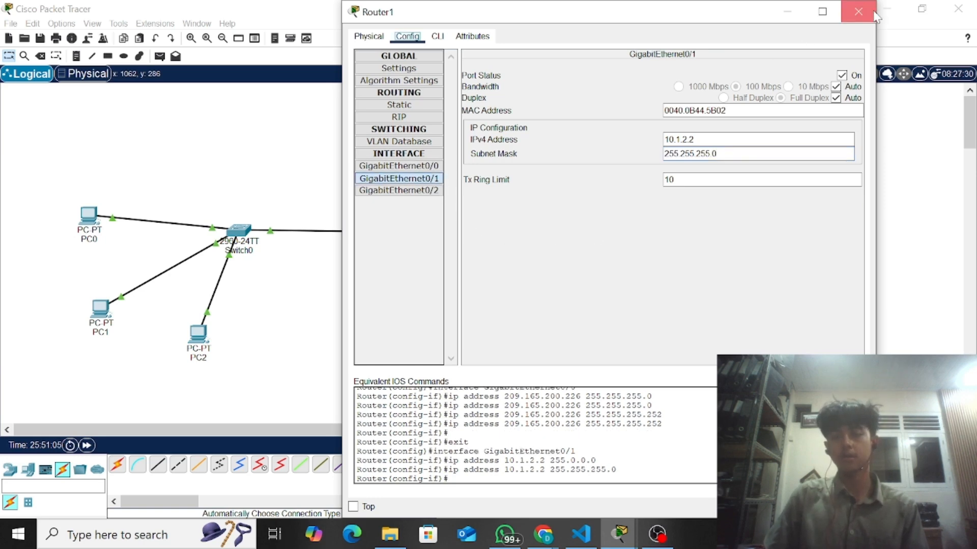
# - Close Router1's configuration and check the interface address summaries of both routers in the workspace
pyautogui.click(858, 11)
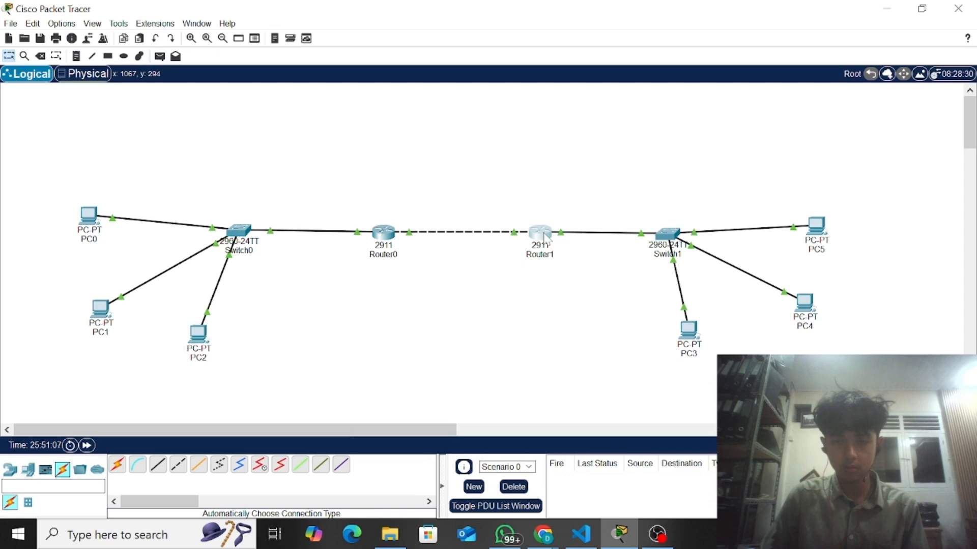
pyautogui.moveTo(544, 237)
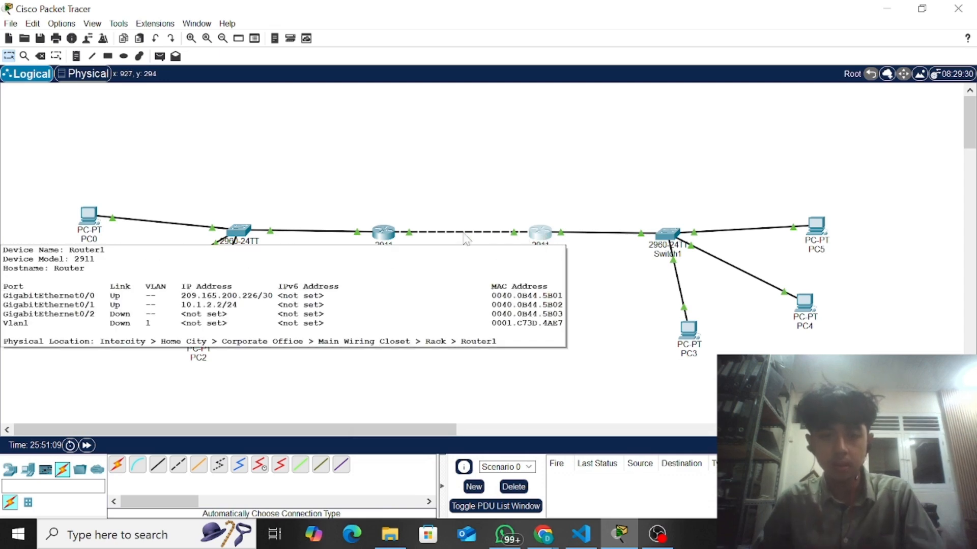
pyautogui.moveTo(387, 234)
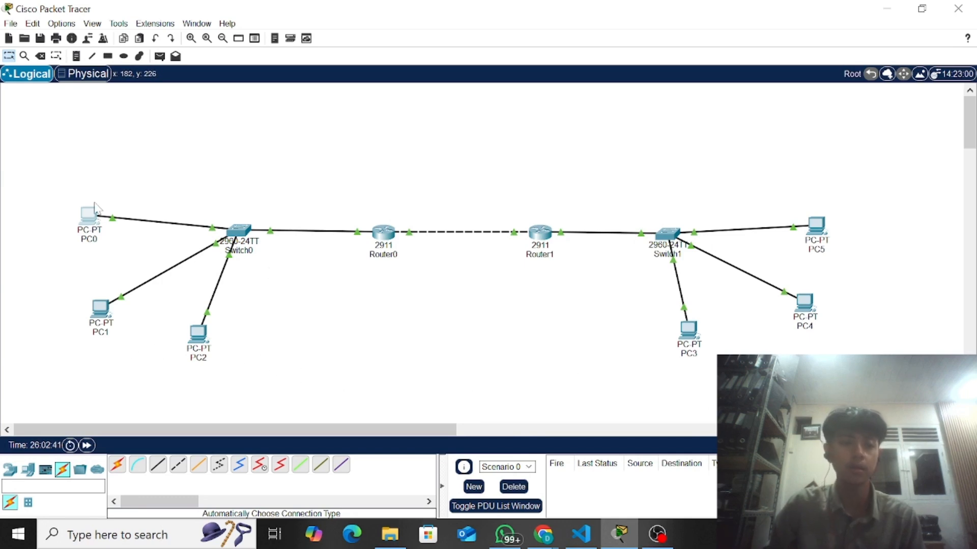
pyautogui.moveTo(94, 211)
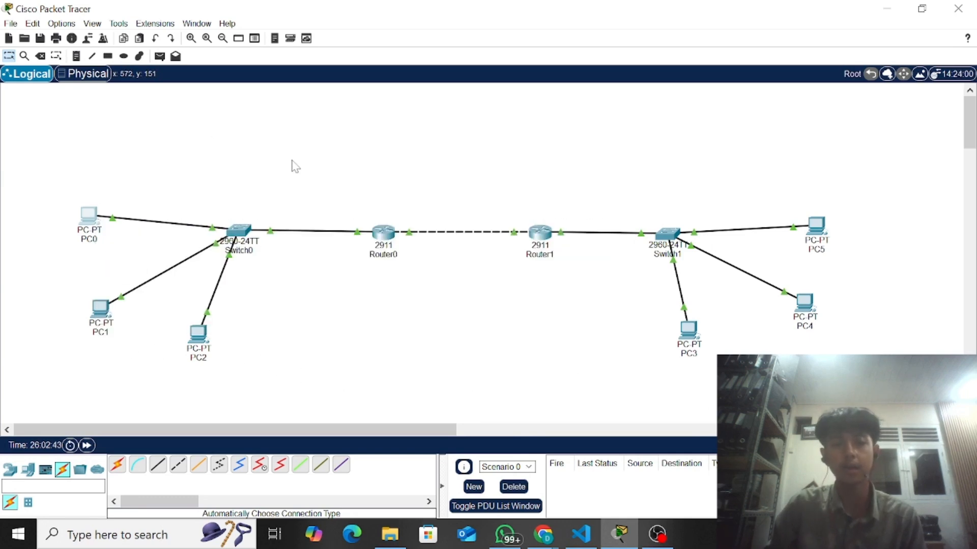
# - Open Router0's GigabitEthernet0/0 settings, copy its IPv4 address and close Router0
pyautogui.click(390, 239)
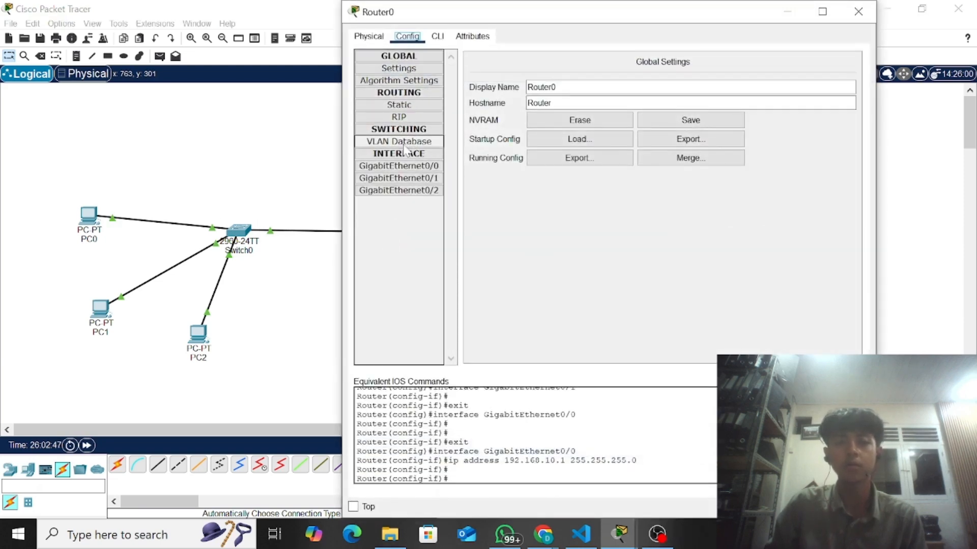
pyautogui.click(399, 166)
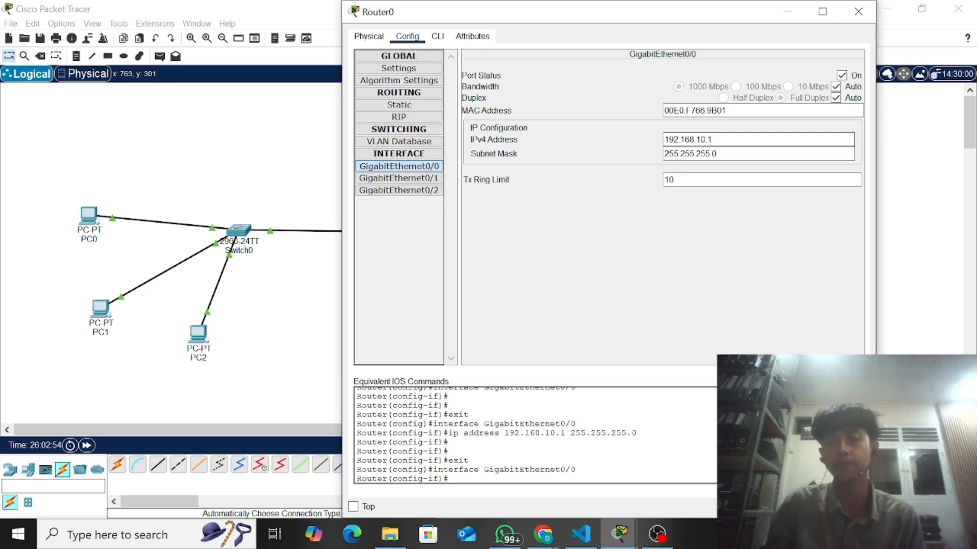
pyautogui.hotkey('ctrl', 'a')
pyautogui.hotkey('ctrl', 'c')
pyautogui.click(664, 153)
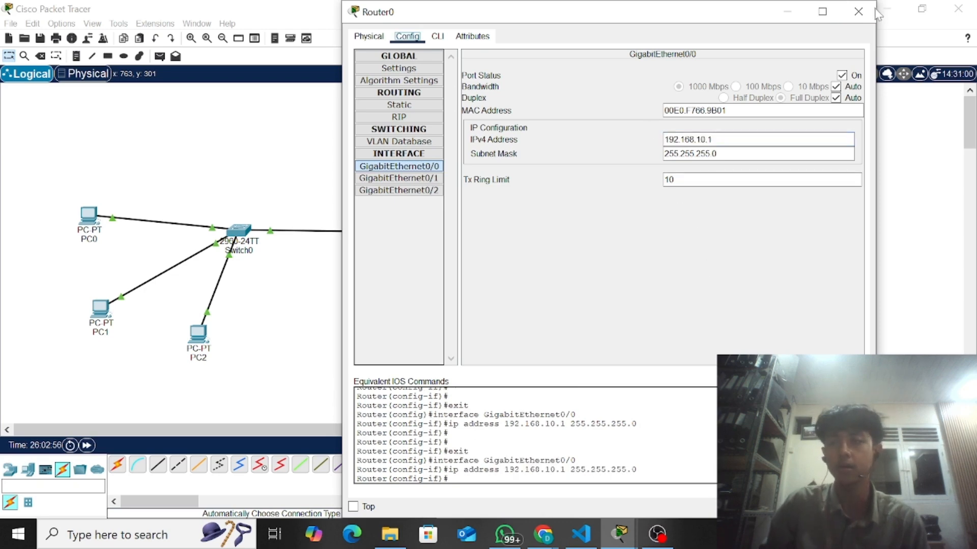
pyautogui.click(858, 11)
# - Open PC0's configuration and set its IPv4 default gateway to the copied address 192.168.10.1
pyautogui.click(88, 216)
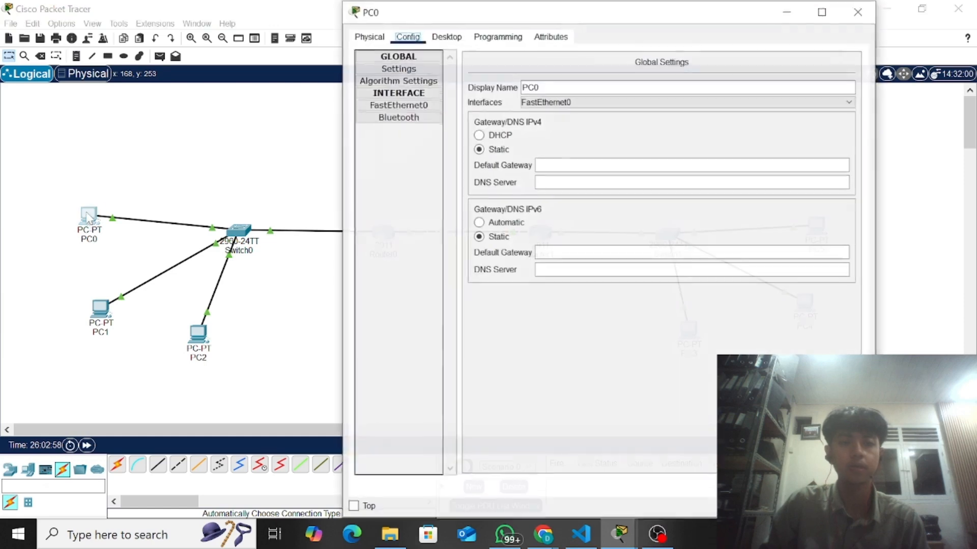
pyautogui.click(411, 95)
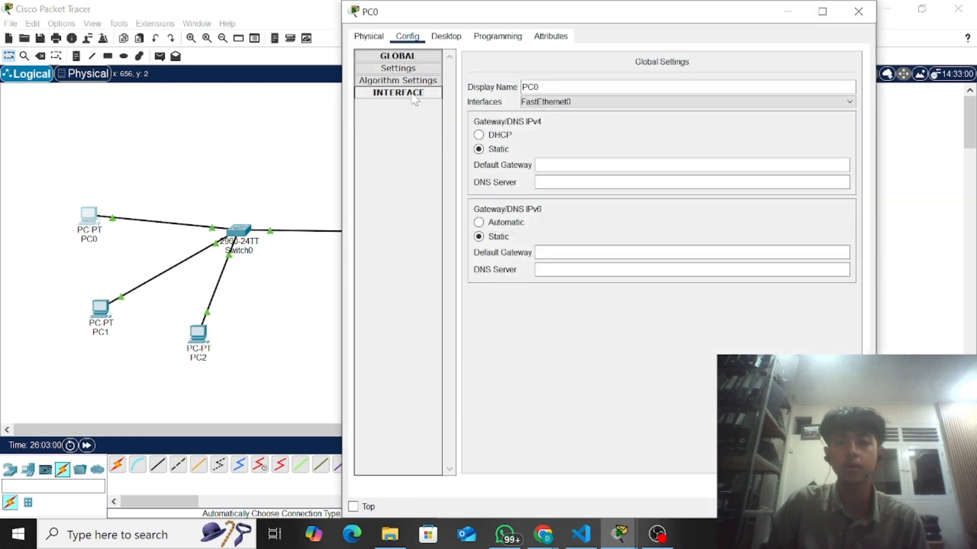
pyautogui.click(570, 166)
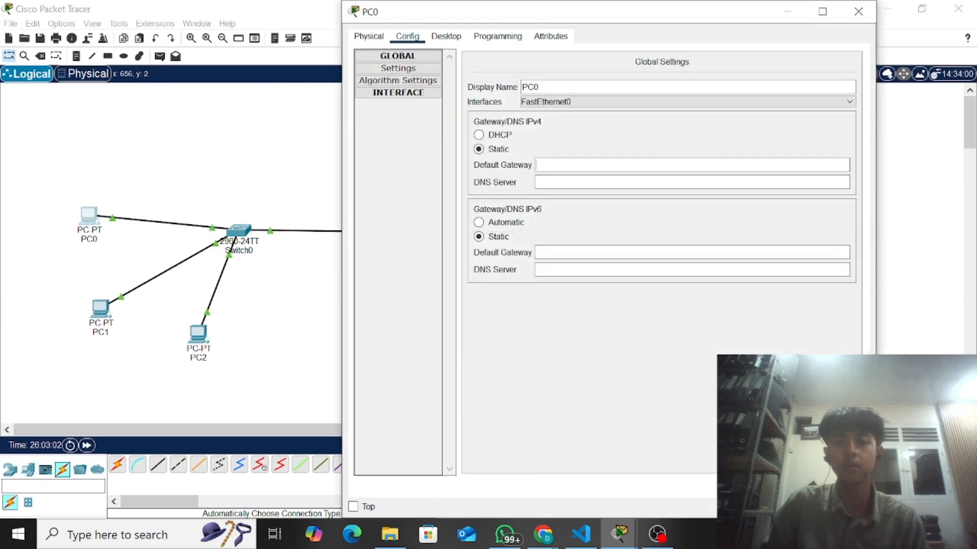
pyautogui.hotkey('ctrl', 'v')
# - Configure PC0's FastEthernet0 with IPv4 address 192.168.10.2 and subnet mask 255.255.255.0, and close PC0
pyautogui.click(414, 93)
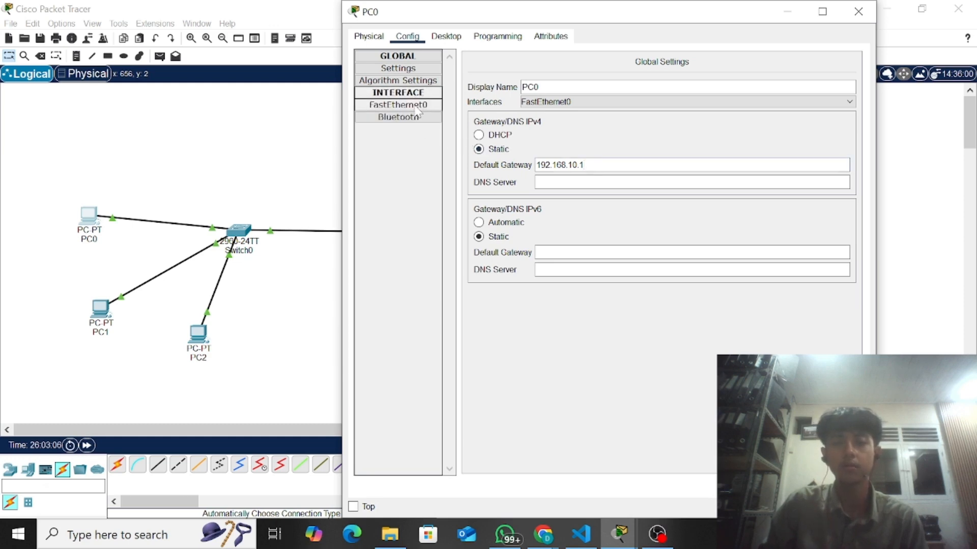
pyautogui.click(416, 105)
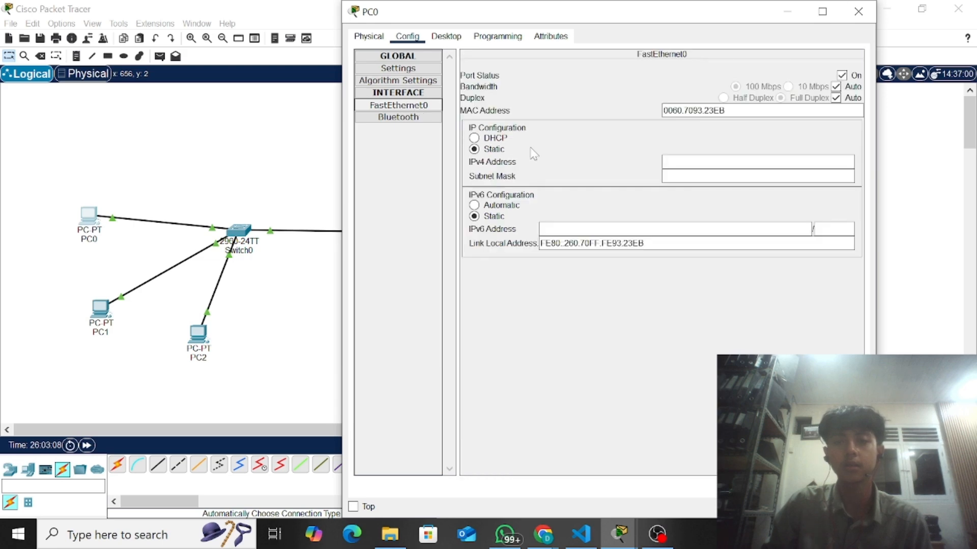
pyautogui.click(681, 162)
pyautogui.hotkey('ctrl', 'v')
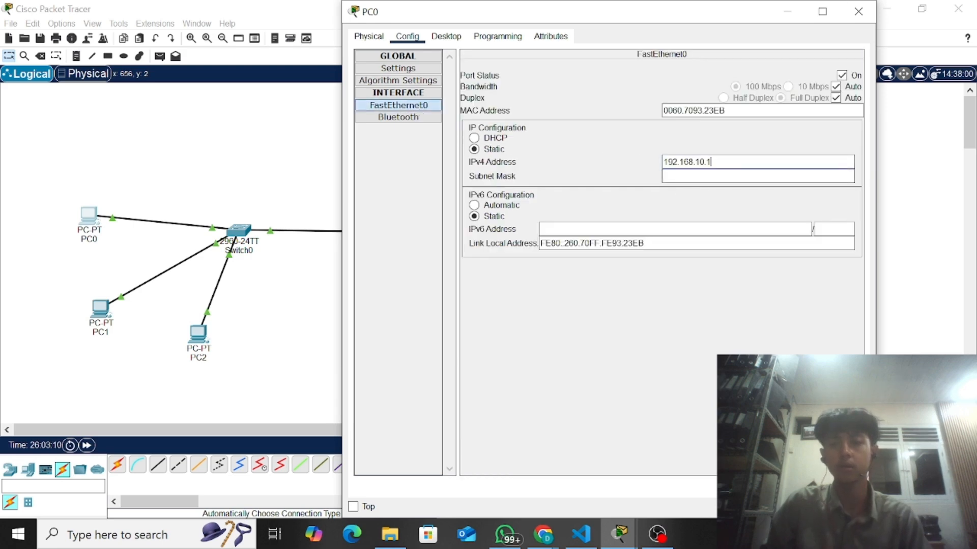
pyautogui.press('BackSpace')
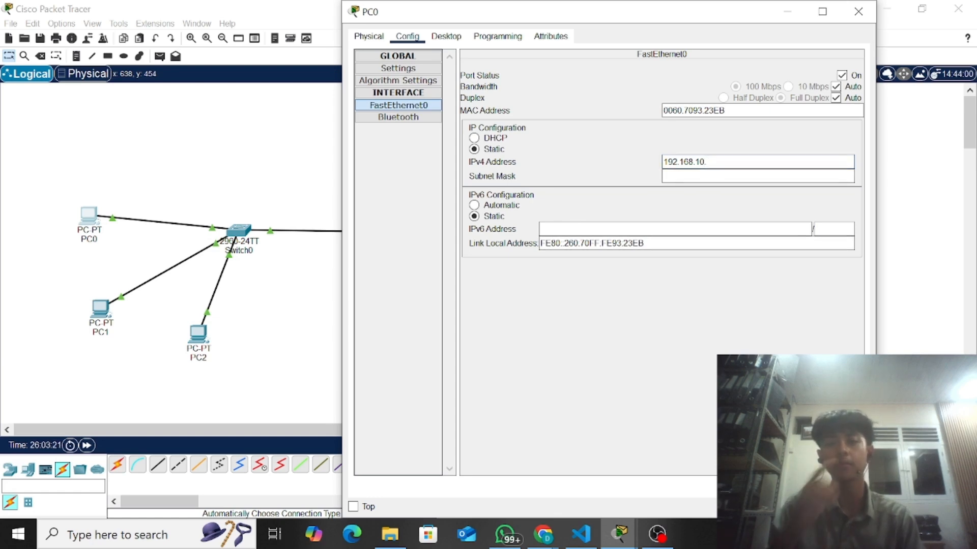
pyautogui.write('2')
pyautogui.click(725, 177)
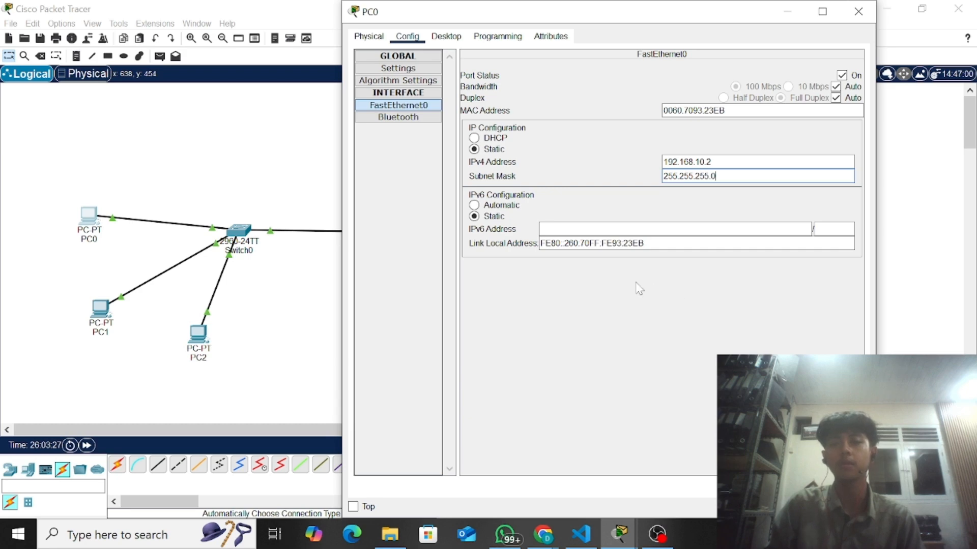
pyautogui.click(858, 13)
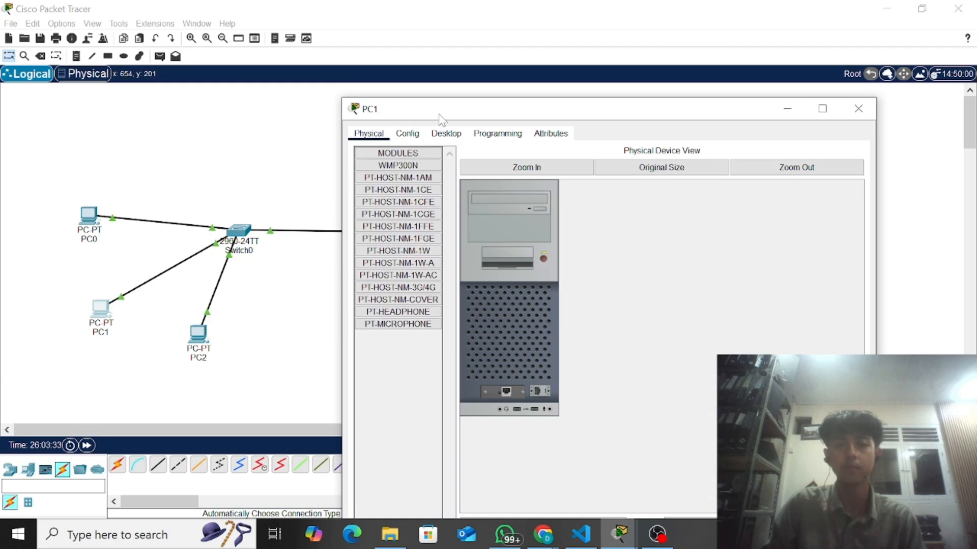
# - Set PC1's IPv4 default gateway to 192.168.10.1 in its global settings
pyautogui.click(408, 99)
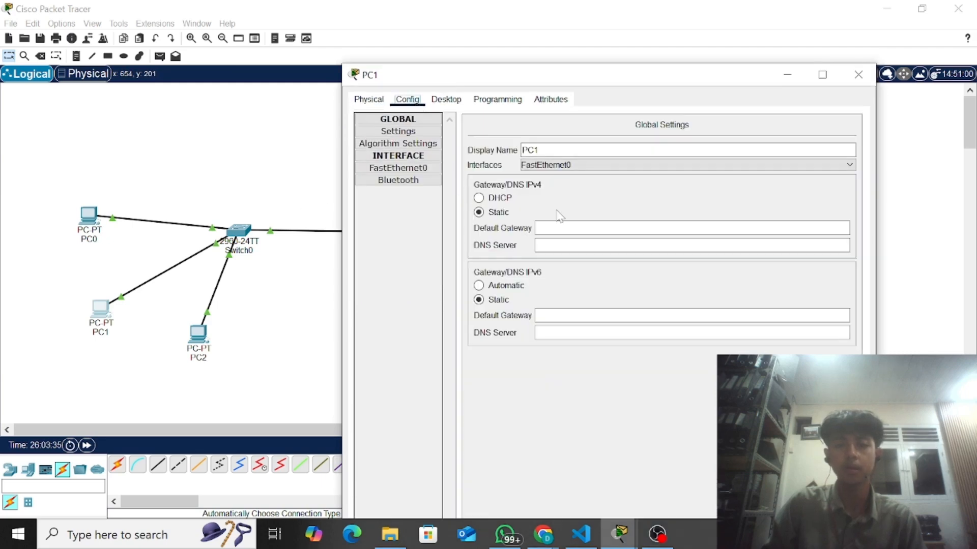
pyautogui.click(583, 227)
pyautogui.write('192.168.10.1')
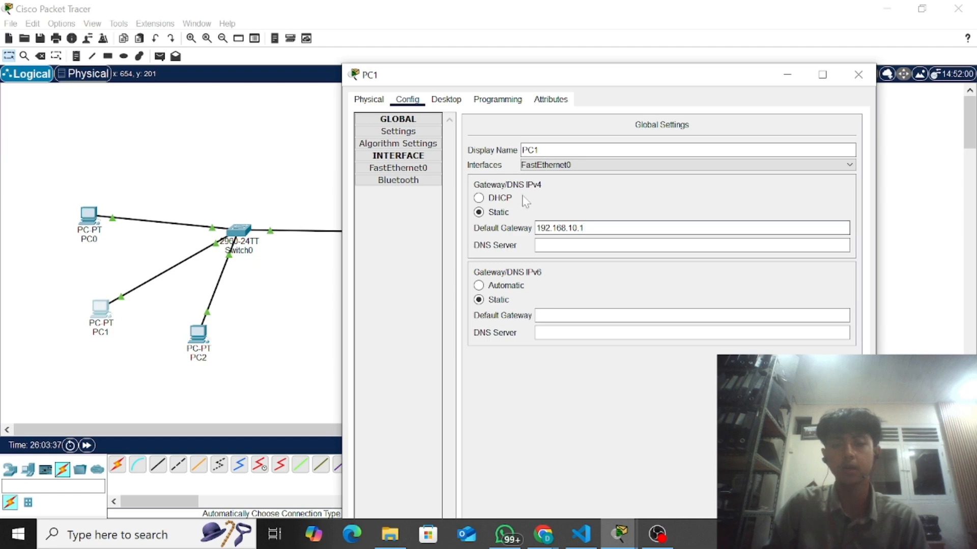
# - Set PC1's FastEthernet0 IPv4 address to 192.168.10.3, fill in its subnet mask and close PC1
pyautogui.click(397, 169)
pyautogui.click(672, 224)
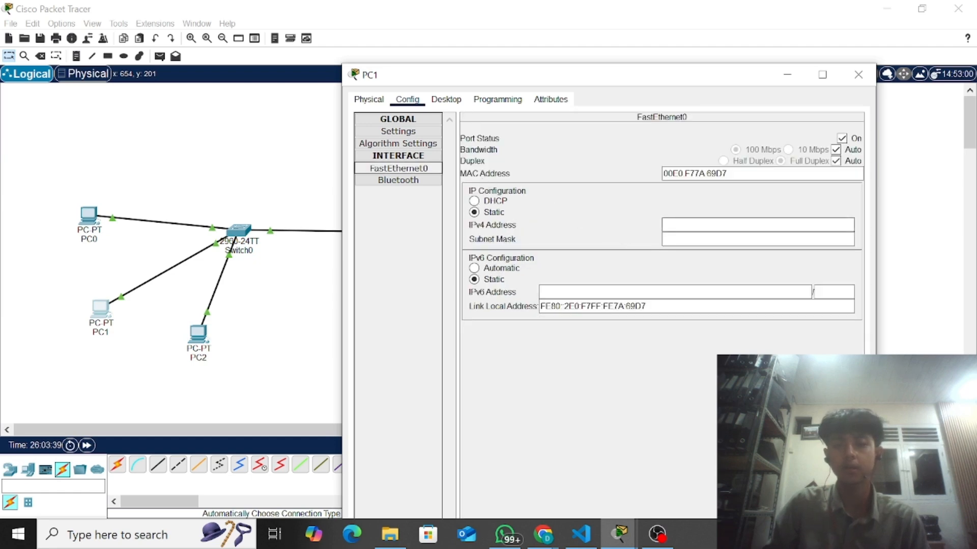
pyautogui.hotkey('ctrl', 'v')
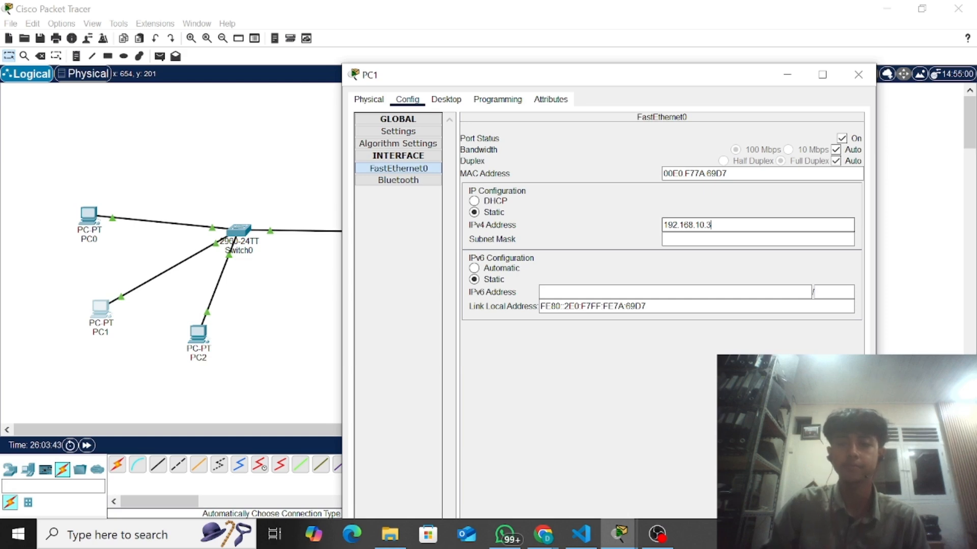
pyautogui.press('Tab')
pyautogui.click(856, 75)
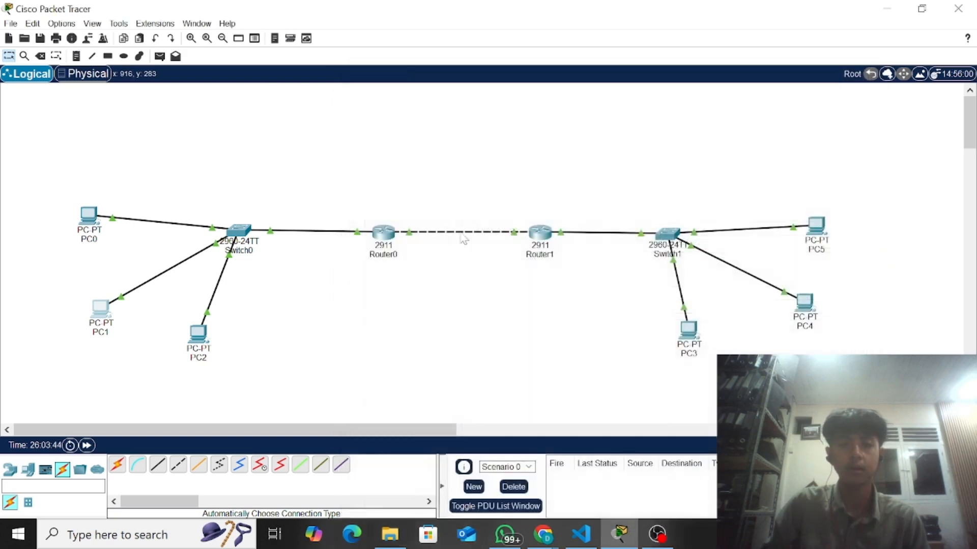
# - Open PC2's configuration and set its IPv4 default gateway to 192.168.10.1 in the global settings
pyautogui.click(199, 334)
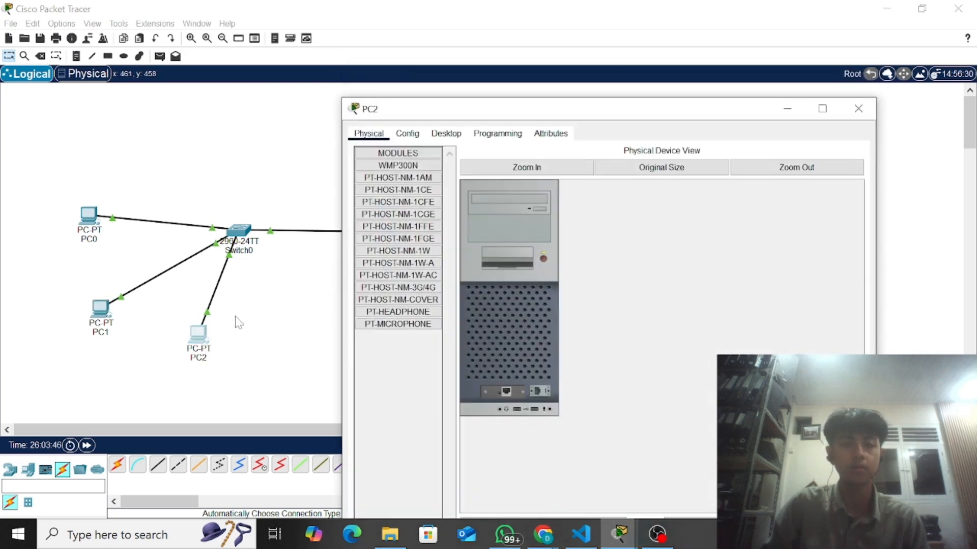
pyautogui.click(407, 133)
pyautogui.click(402, 178)
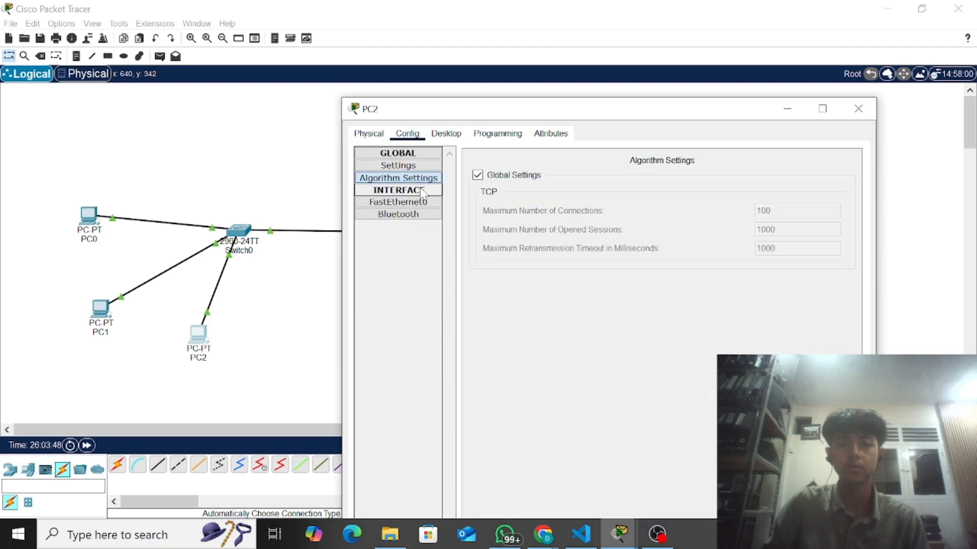
pyautogui.click(430, 192)
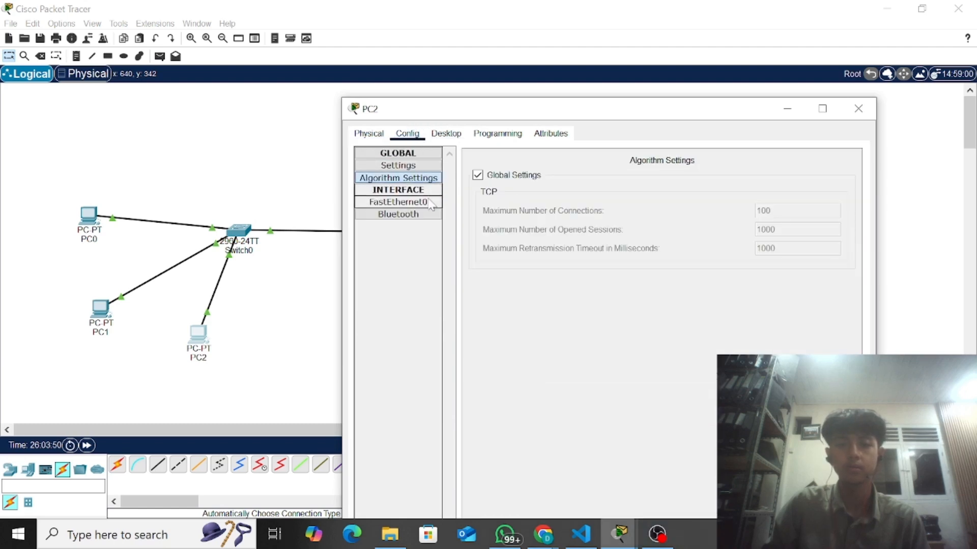
pyautogui.click(411, 153)
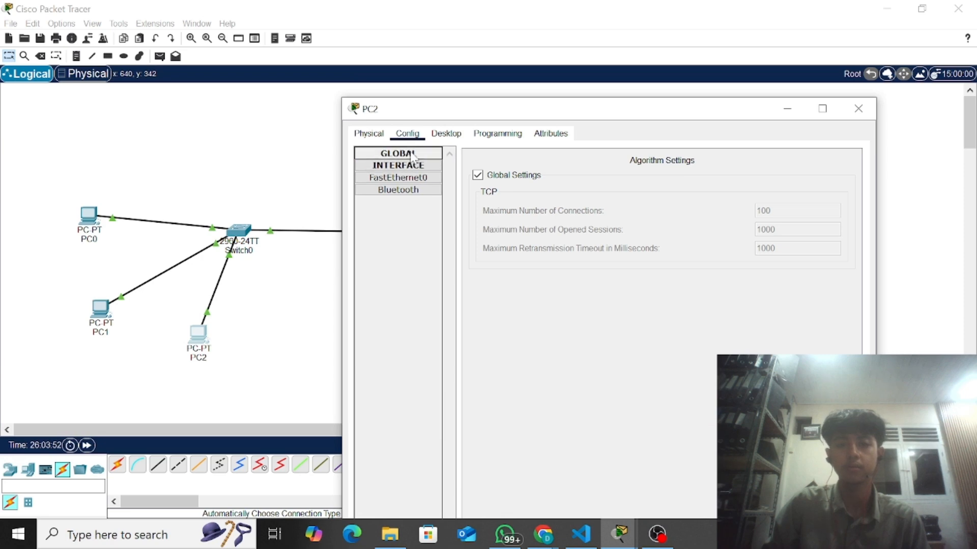
pyautogui.click(411, 154)
pyautogui.click(407, 166)
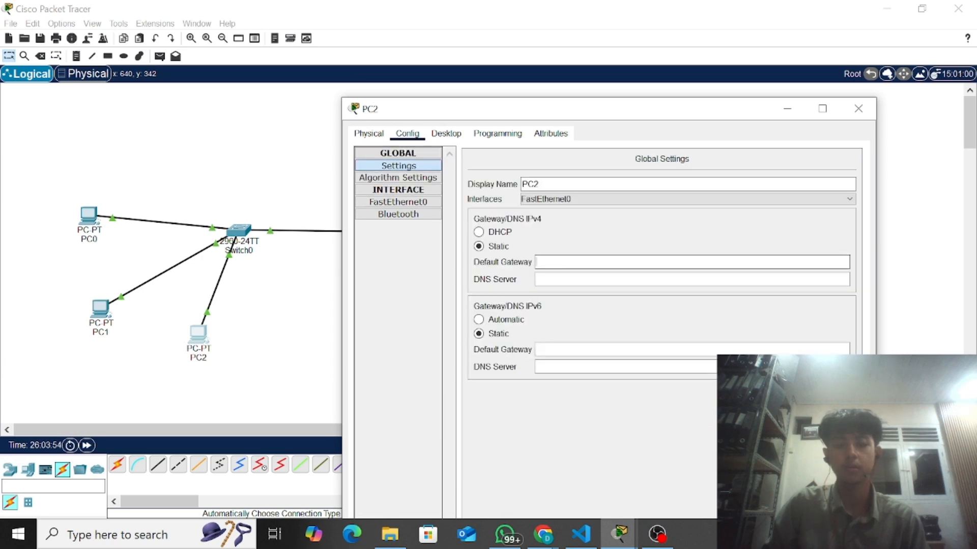
pyautogui.write('192.168.10.1')
# - Set PC2's FastEthernet0 IPv4 address to 192.168.10.4 and close PC2
pyautogui.click(415, 203)
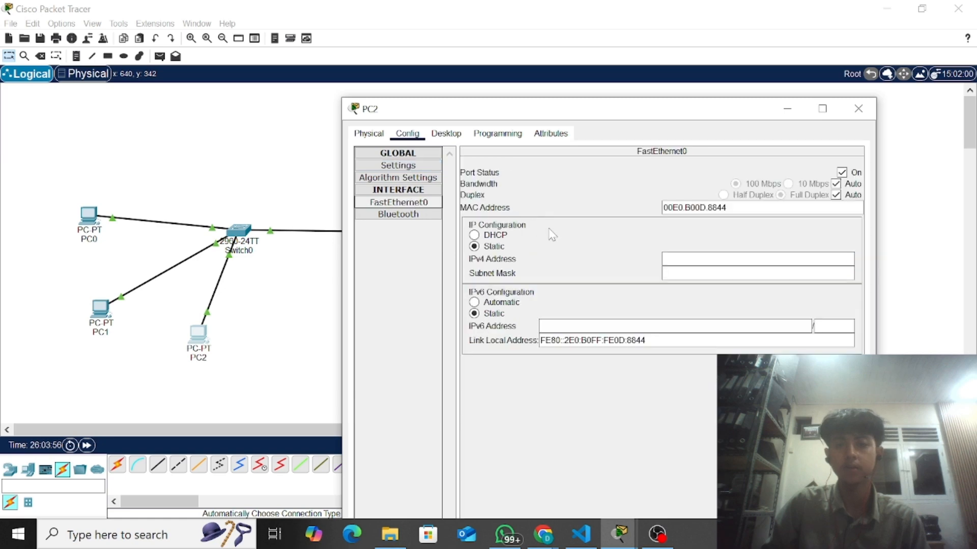
pyautogui.click(687, 259)
pyautogui.write('192.168.10.1')
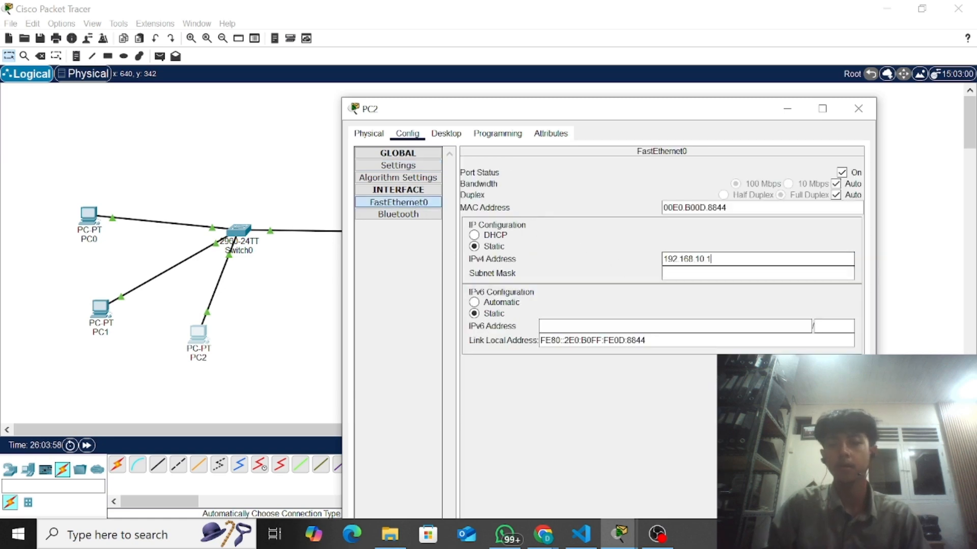
pyautogui.write('4')
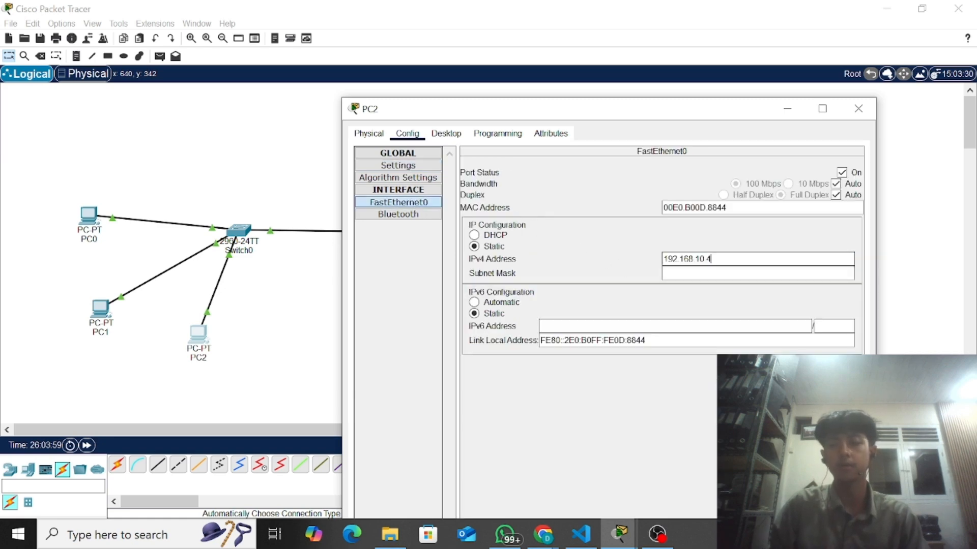
pyautogui.click(855, 109)
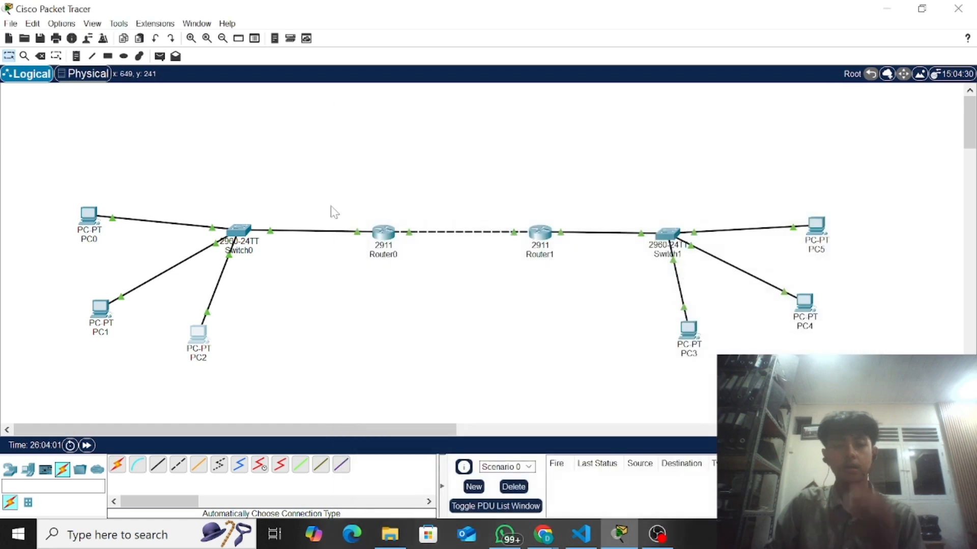
# - Open the Command Prompt on PC0 and ping PC2 at 192.168.10.4
pyautogui.click(89, 214)
pyautogui.click(447, 41)
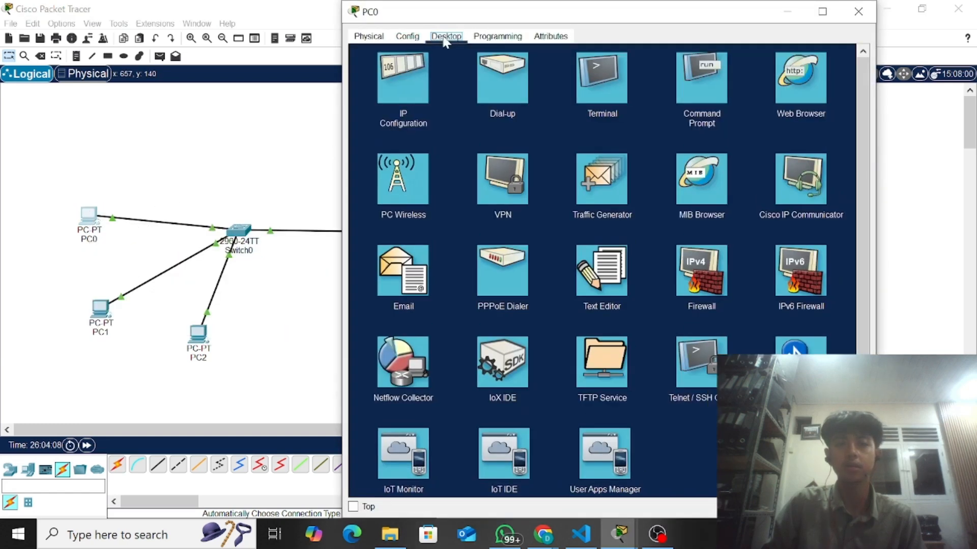
pyautogui.click(687, 76)
pyautogui.write('ping')
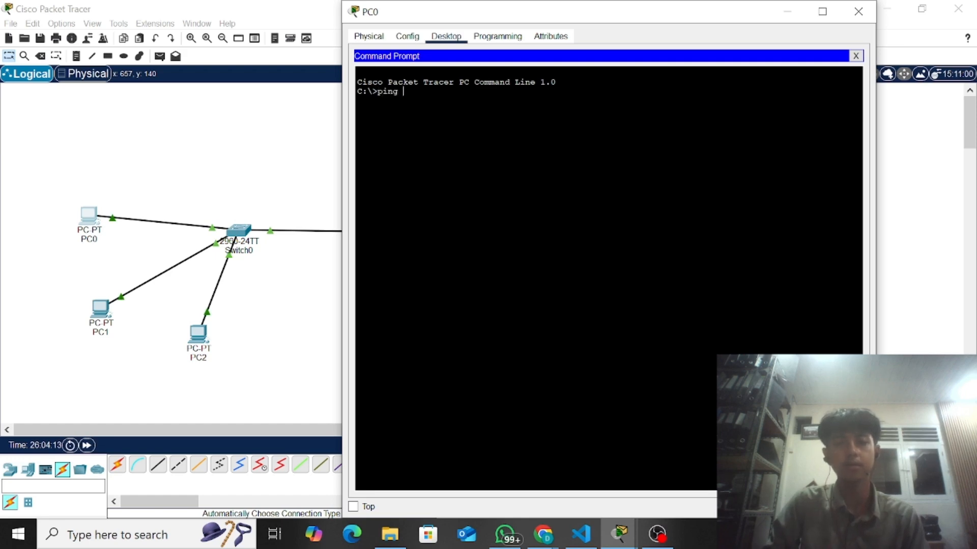
pyautogui.rightClick(520, 116)
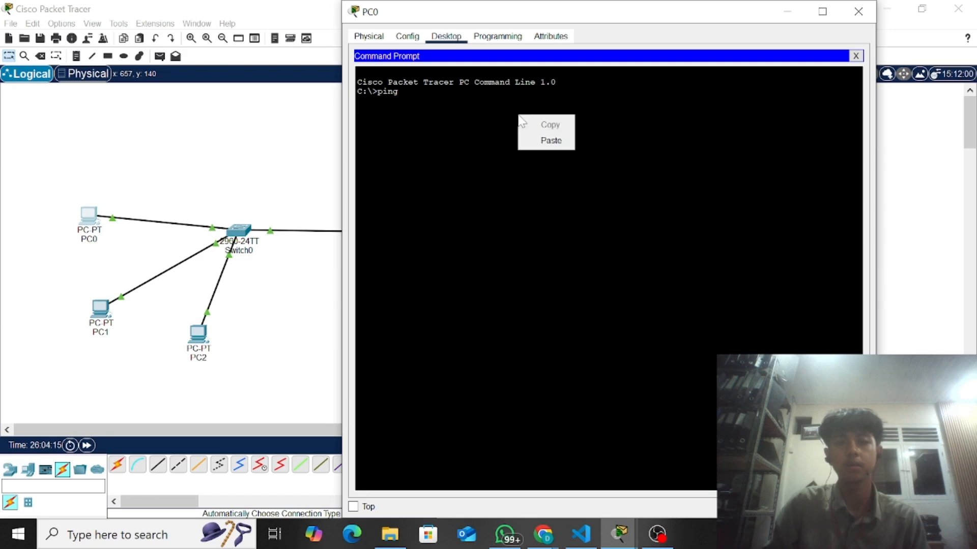
pyautogui.click(549, 140)
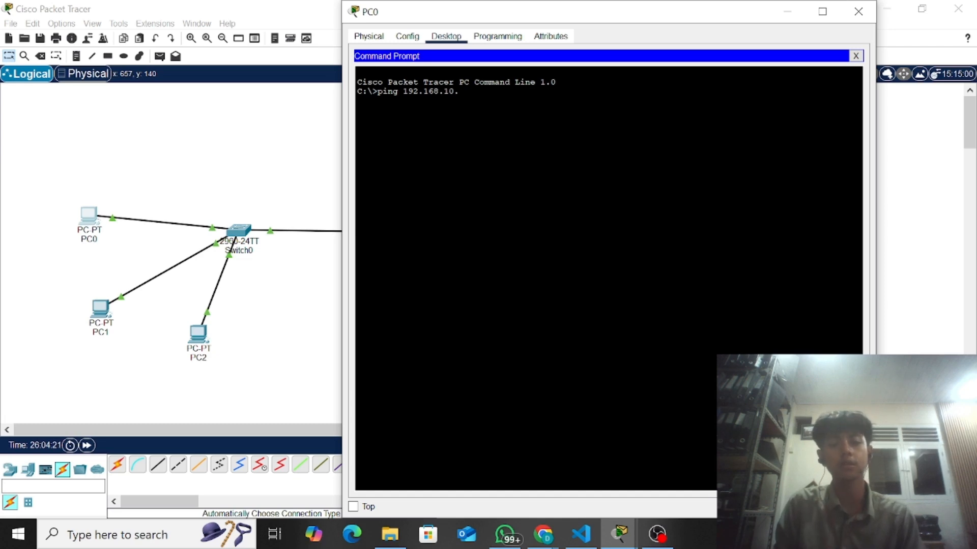
pyautogui.press('Return')
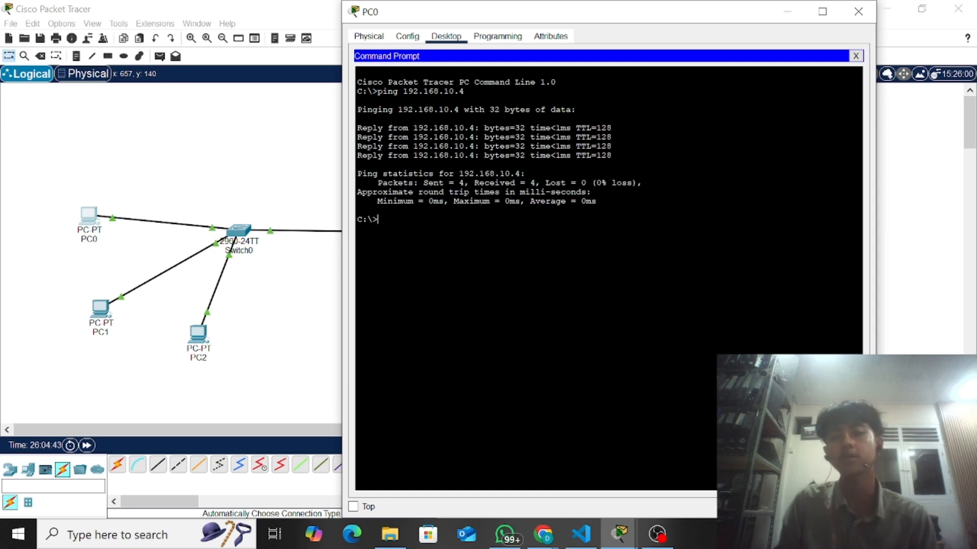
# - Close PC0 and copy the IPv4 address of Router1's GigabitEthernet0/1 interface, closing Router1 when done
pyautogui.click(858, 11)
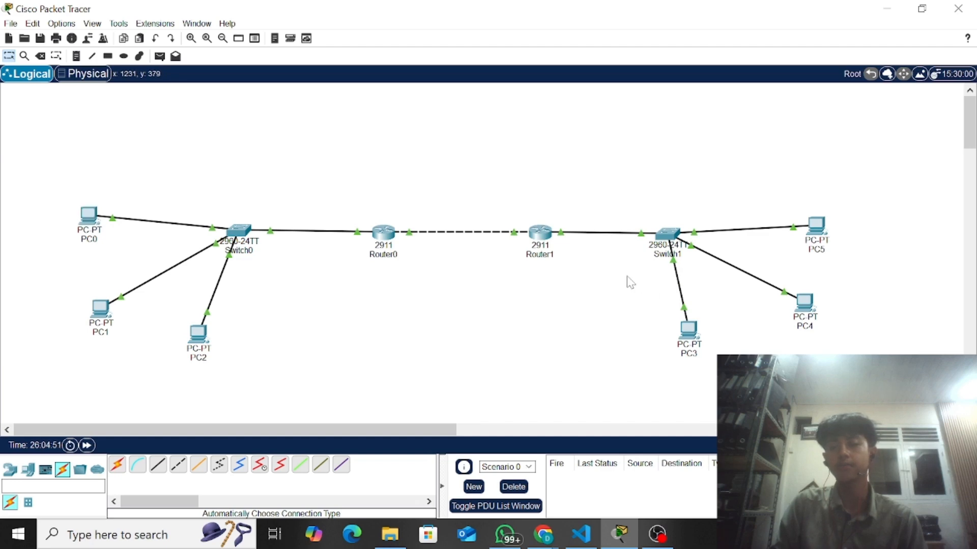
pyautogui.click(542, 238)
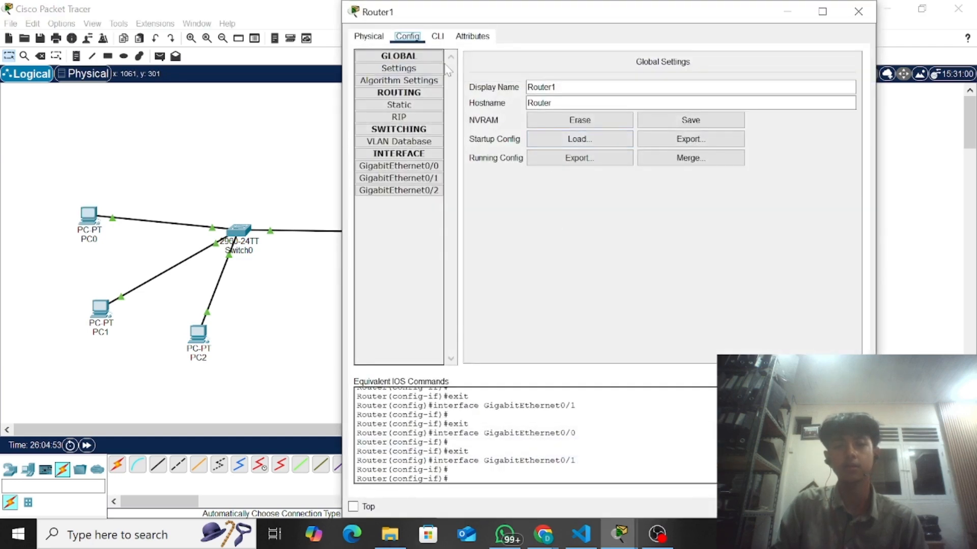
pyautogui.click(432, 168)
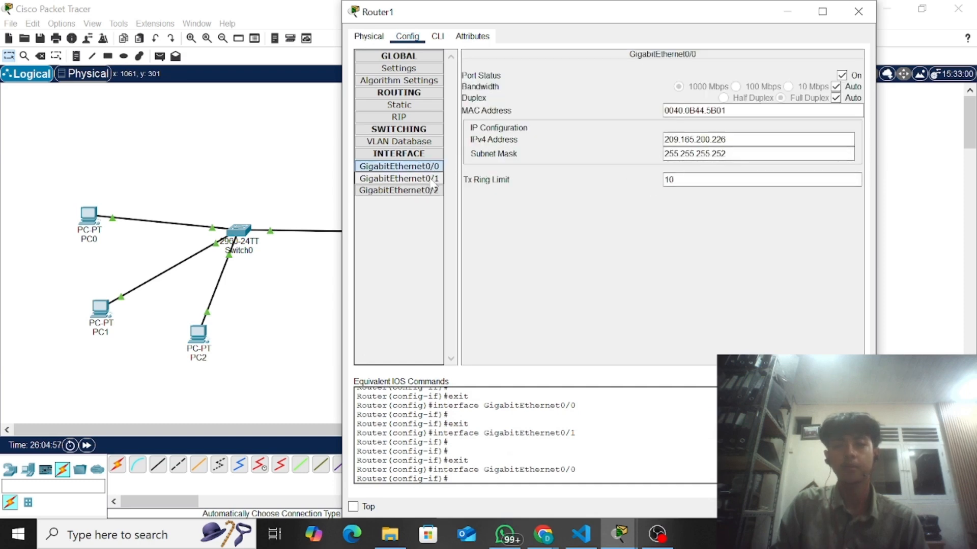
pyautogui.click(401, 178)
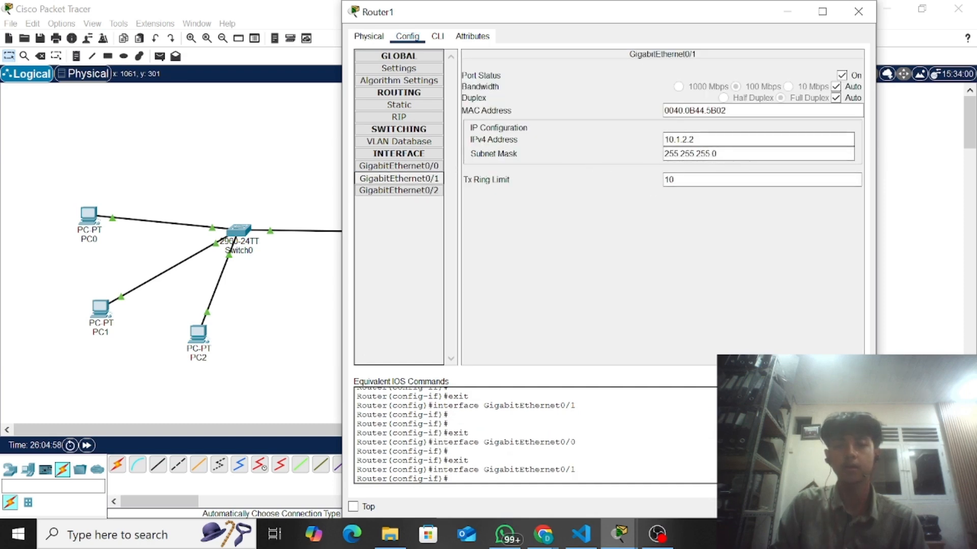
pyautogui.moveTo(695, 140); pyautogui.dragTo(659, 145)
pyautogui.hotkey('ctrl', 'c')
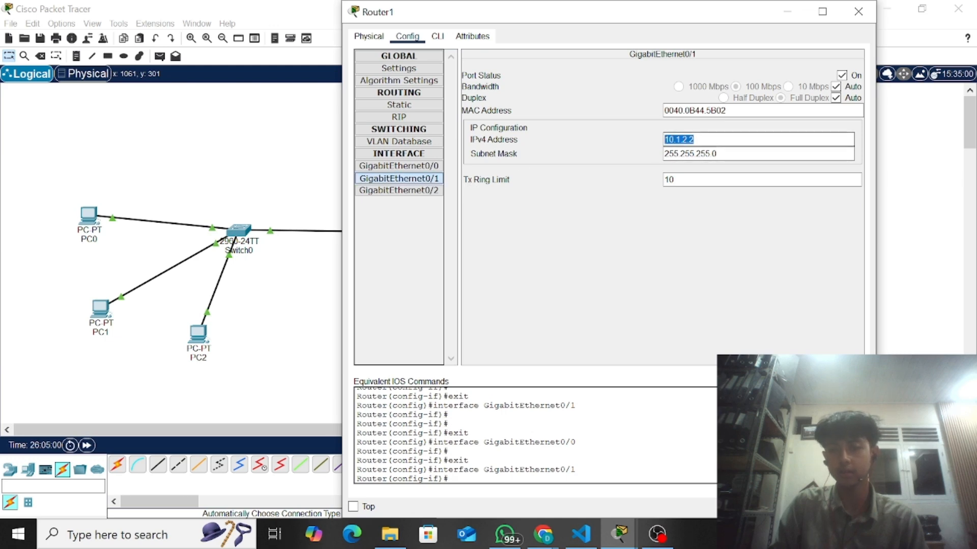
pyautogui.click(859, 11)
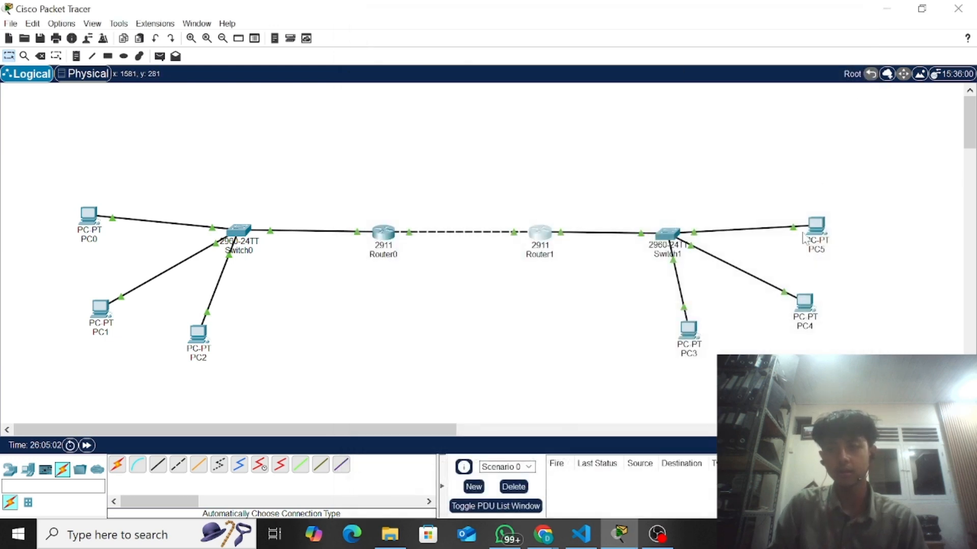
# - Set PC3's IPv4 default gateway to 10.1.2.2 and its FastEthernet0 IPv4 address to 10.1.2.3
pyautogui.click(686, 334)
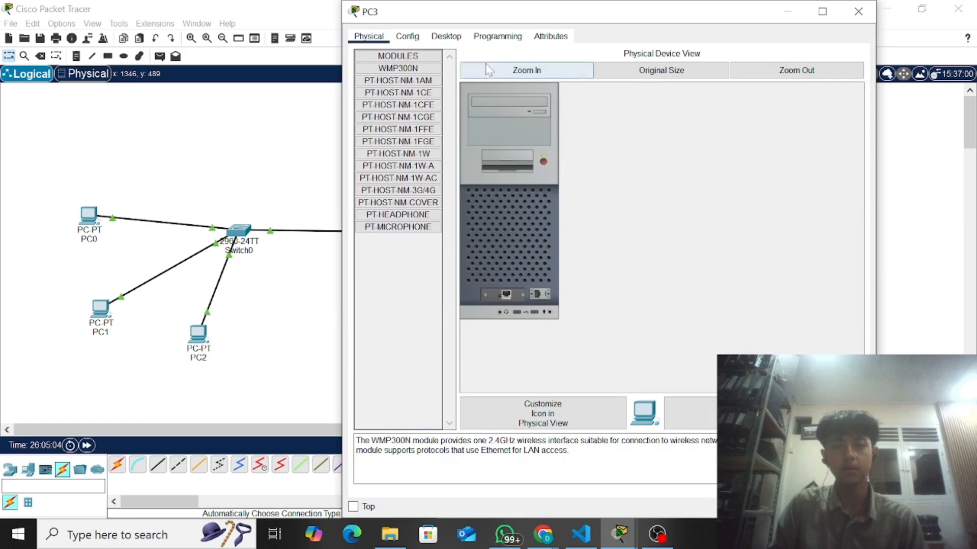
pyautogui.click(420, 39)
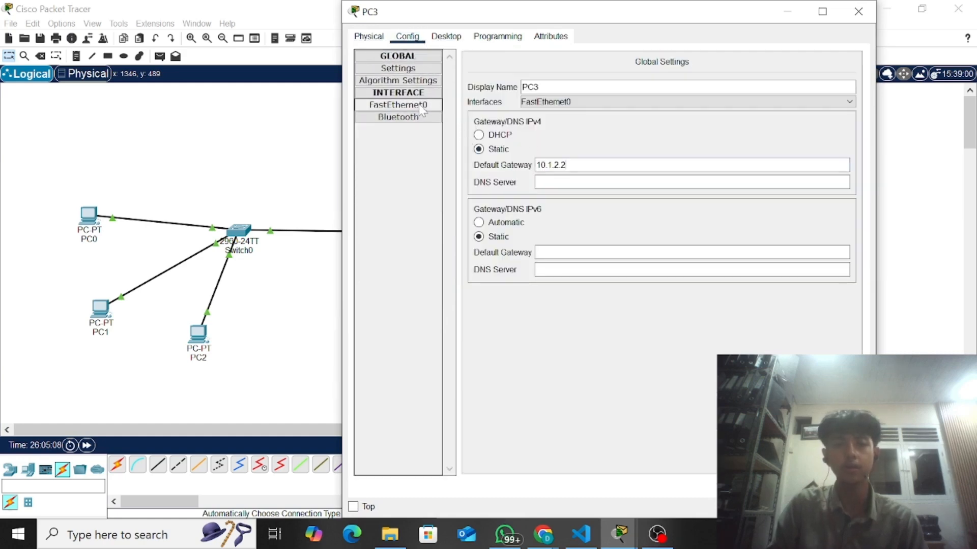
pyautogui.click(398, 105)
pyautogui.click(757, 163)
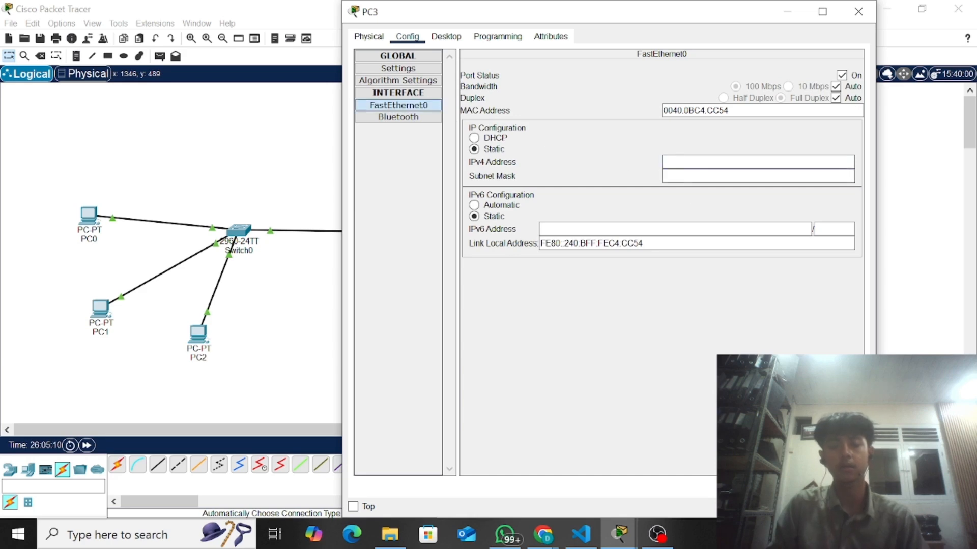
pyautogui.hotkey('ctrl', 'v')
pyautogui.press('BackSpace')
pyautogui.press('BackSpace')
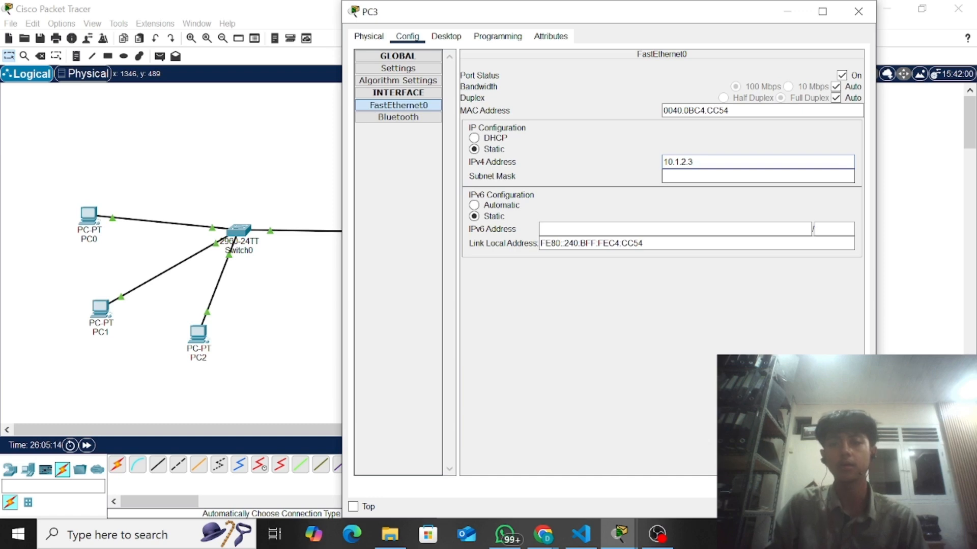
# - Set PC3's FastEthernet0 subnet mask to 255.255.255.0 and close PC3
pyautogui.press('Tab')
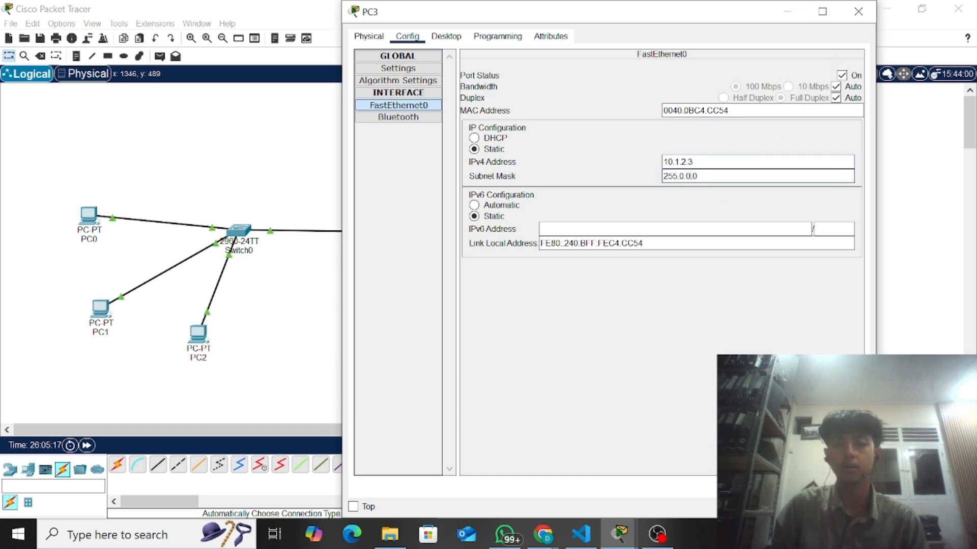
pyautogui.write('255.')
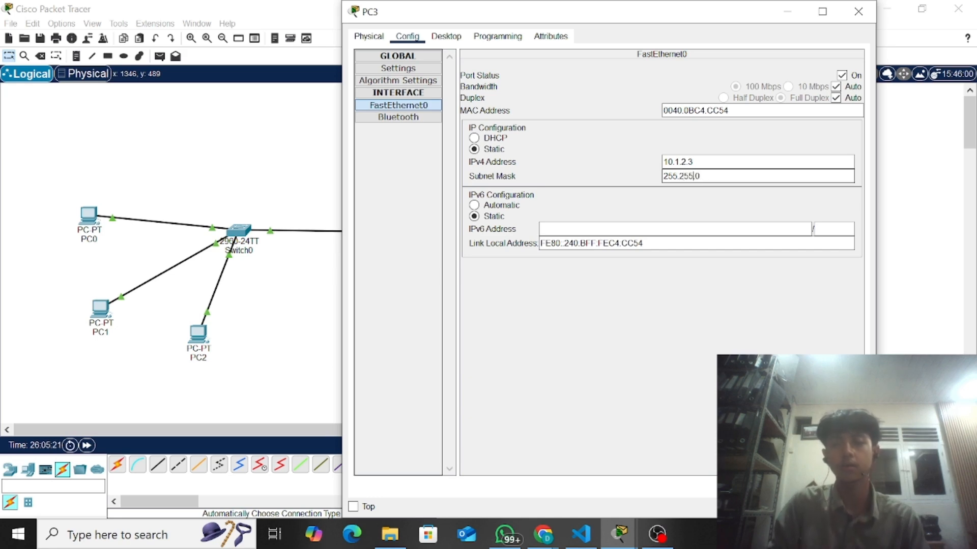
pyautogui.write('255.')
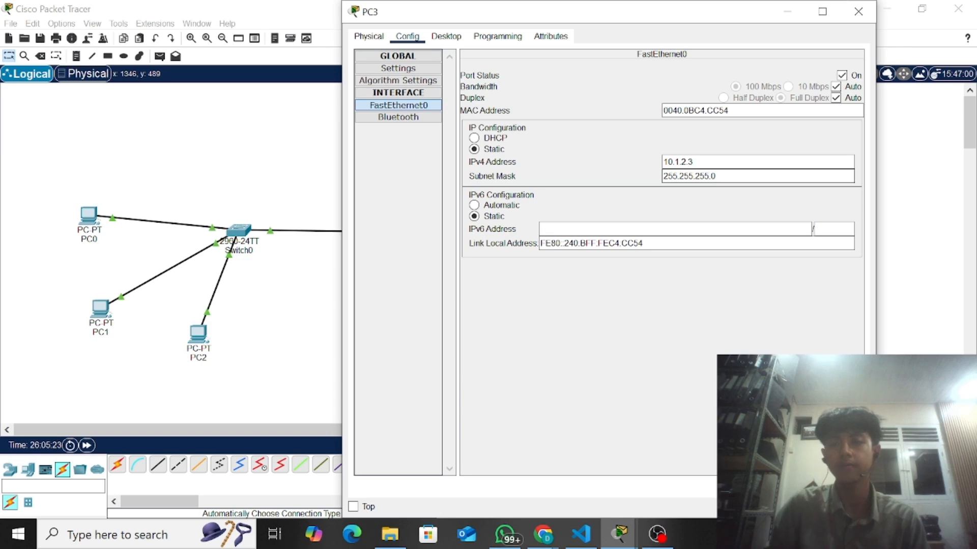
pyautogui.click(858, 11)
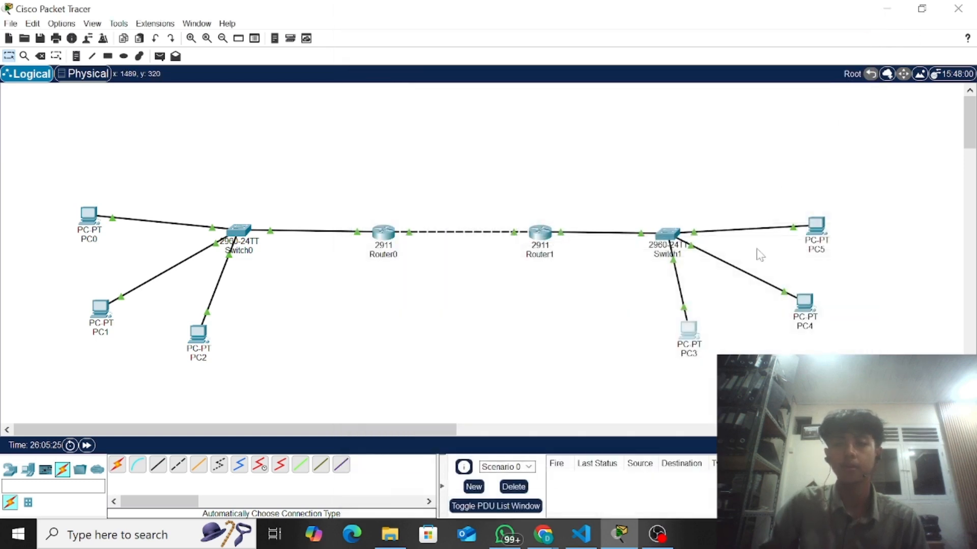
# - Reopen PC3 to check its default gateway and FastEthernet0 address settings, and close it again
pyautogui.click(690, 333)
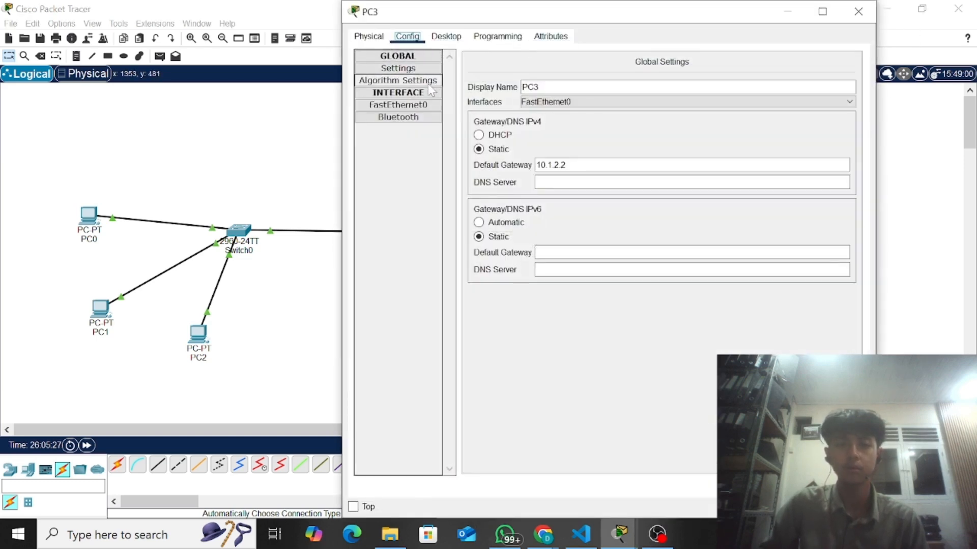
pyautogui.click(428, 107)
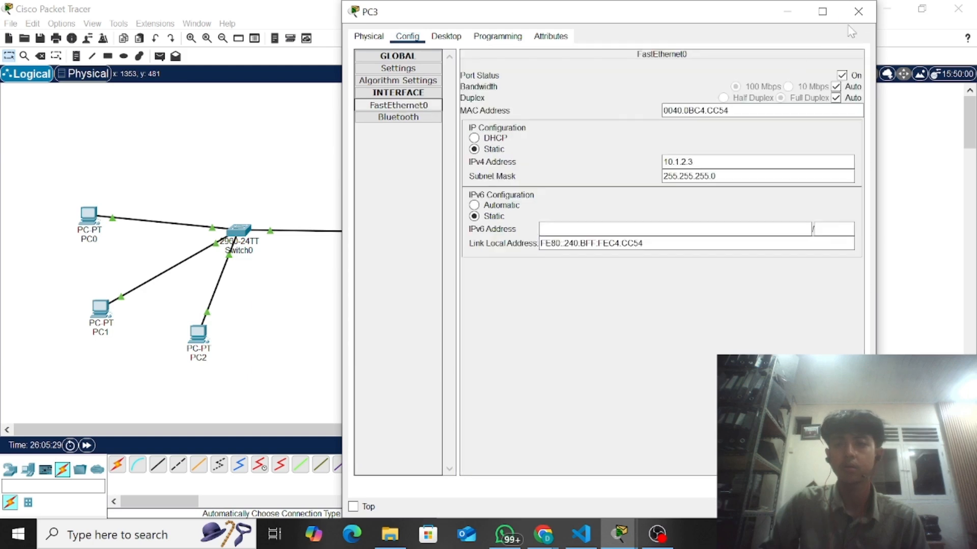
pyautogui.click(858, 11)
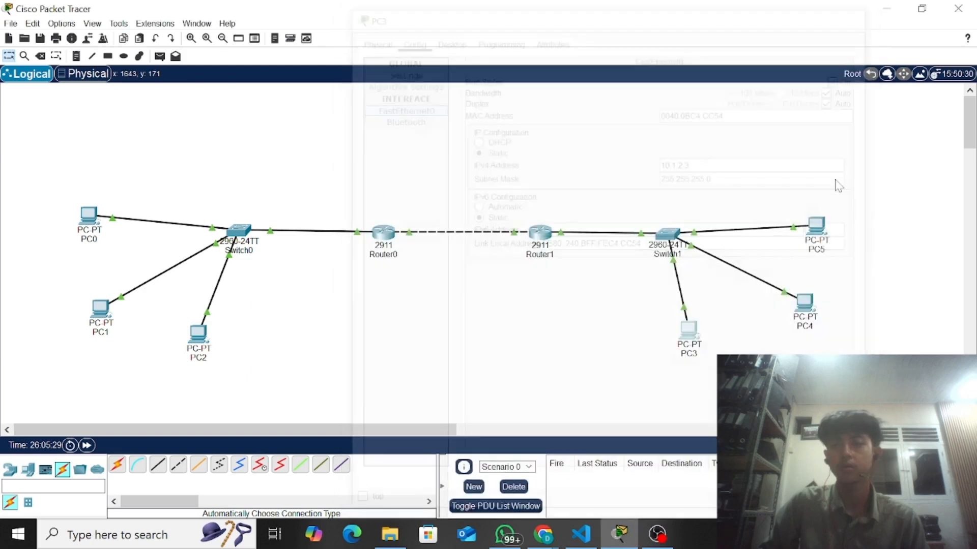
# - Open PC4's configuration and set its IPv4 default gateway to 10.1.2.2 in the global settings
pyautogui.click(809, 303)
pyautogui.click(408, 36)
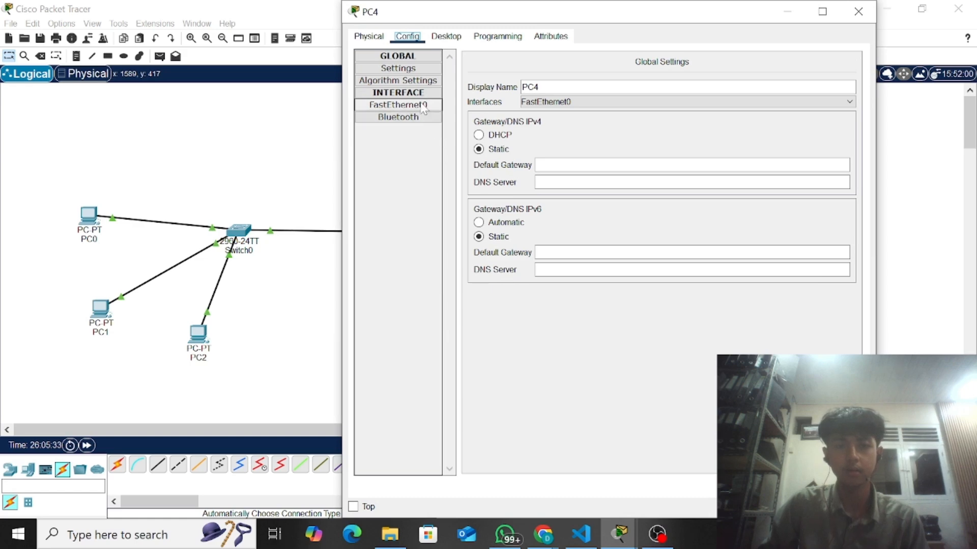
pyautogui.write('10.1.2.2')
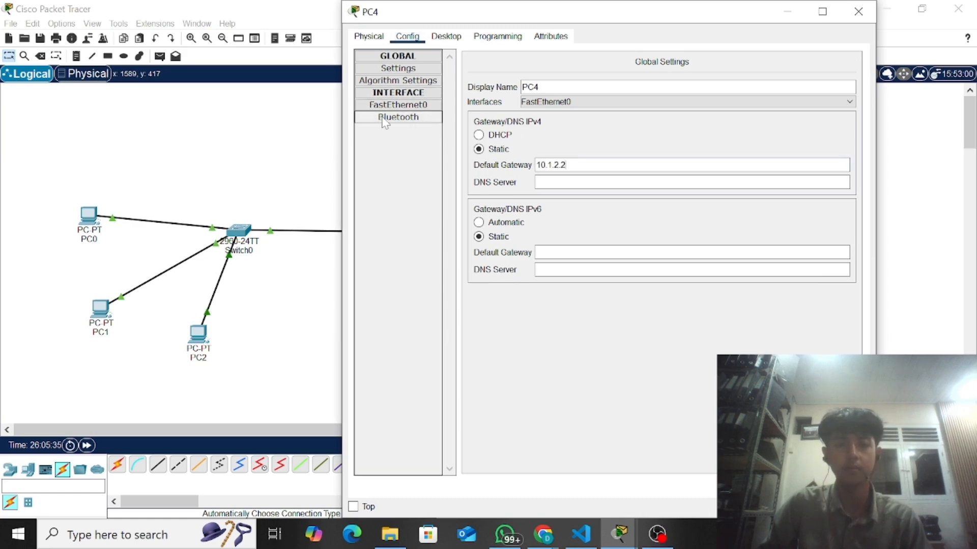
# - Set PC4's FastEthernet0 IPv4 address to 10.1.2.4 with subnet mask 255.255.255.0 and close PC4
pyautogui.click(387, 105)
pyautogui.click(696, 161)
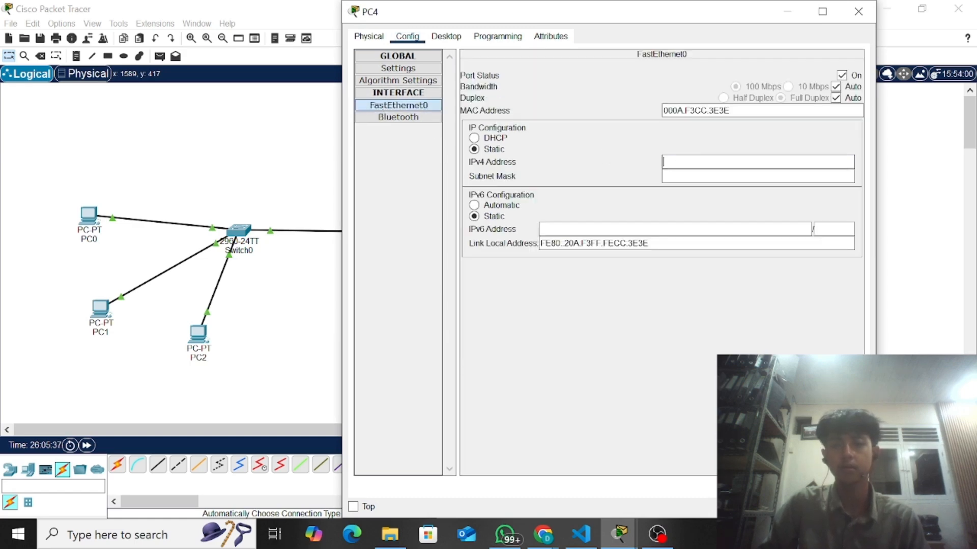
pyautogui.press('BackSpace')
pyautogui.press('BackSpace')
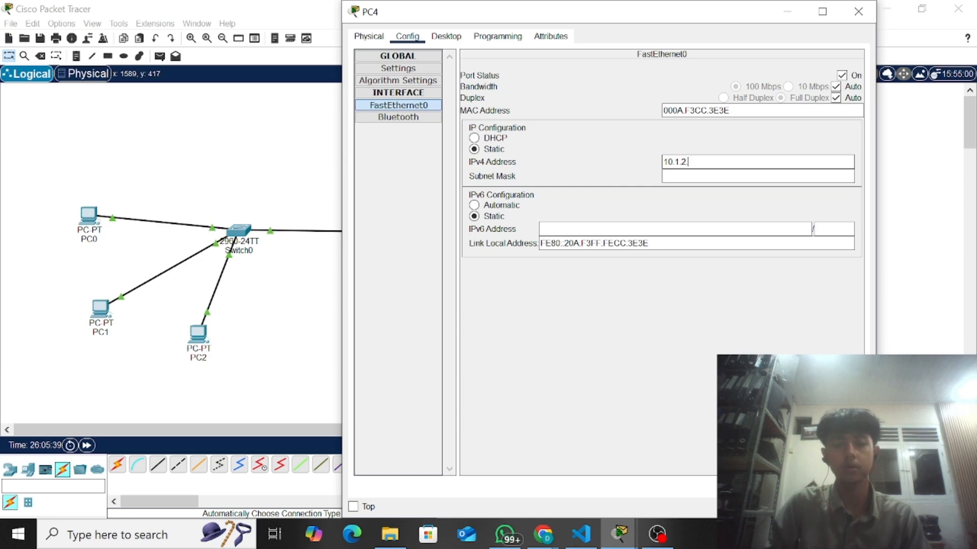
pyautogui.write('.4')
pyautogui.press('Tab')
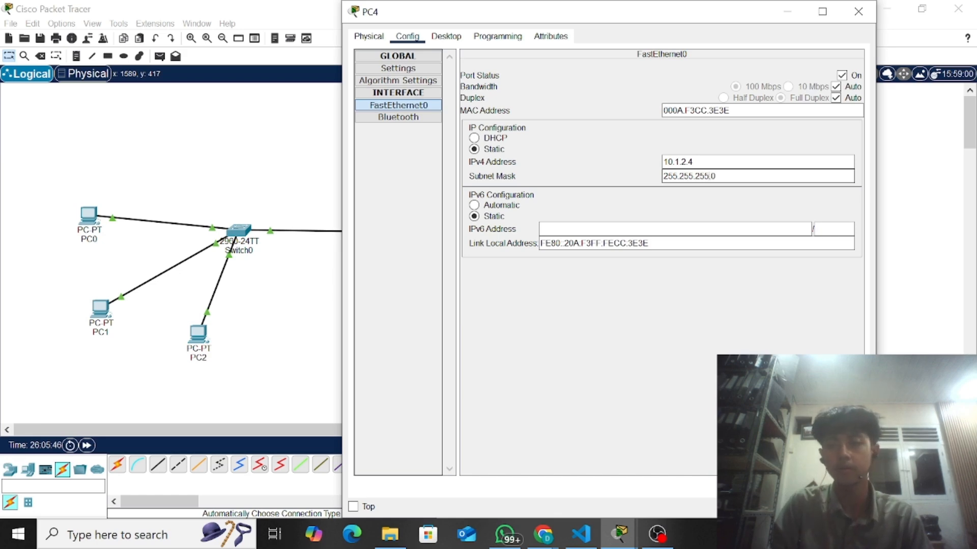
pyautogui.click(859, 11)
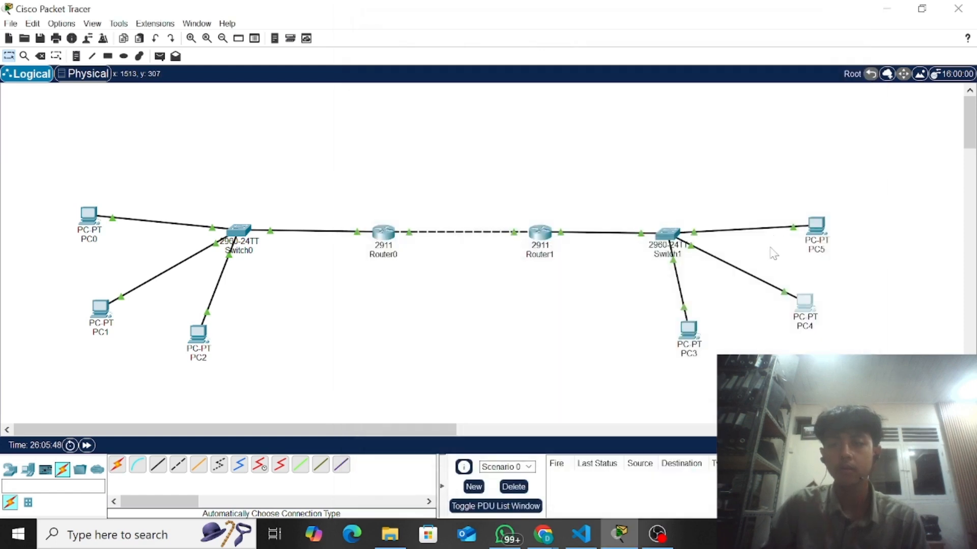
# - Open PC5's configuration and set its IPv4 default gateway to 10.1.2.2 in the global settings
pyautogui.click(815, 225)
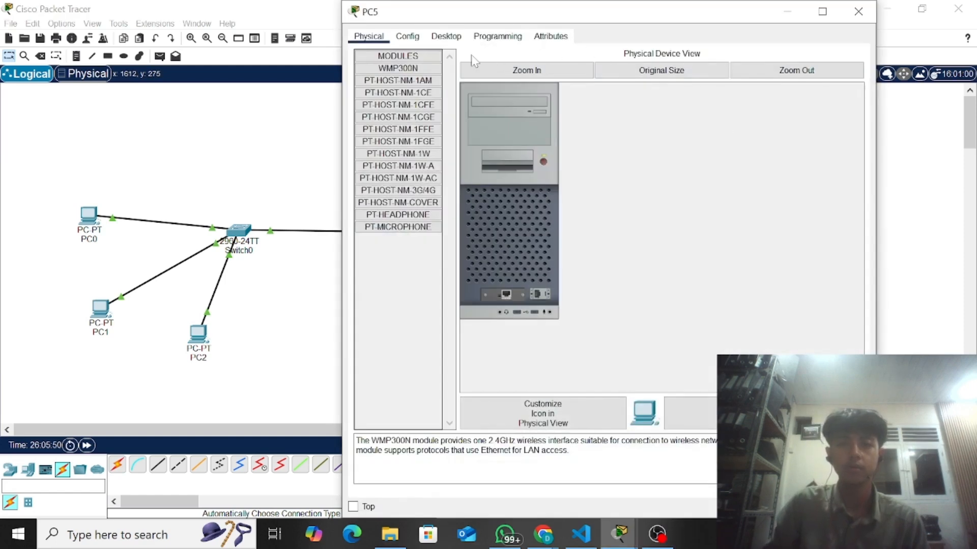
pyautogui.click(408, 36)
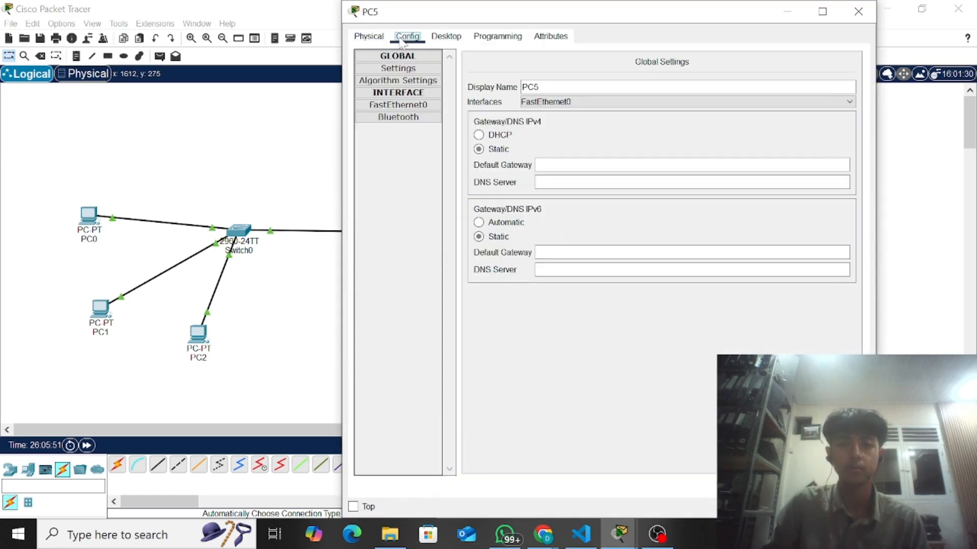
pyautogui.click(412, 105)
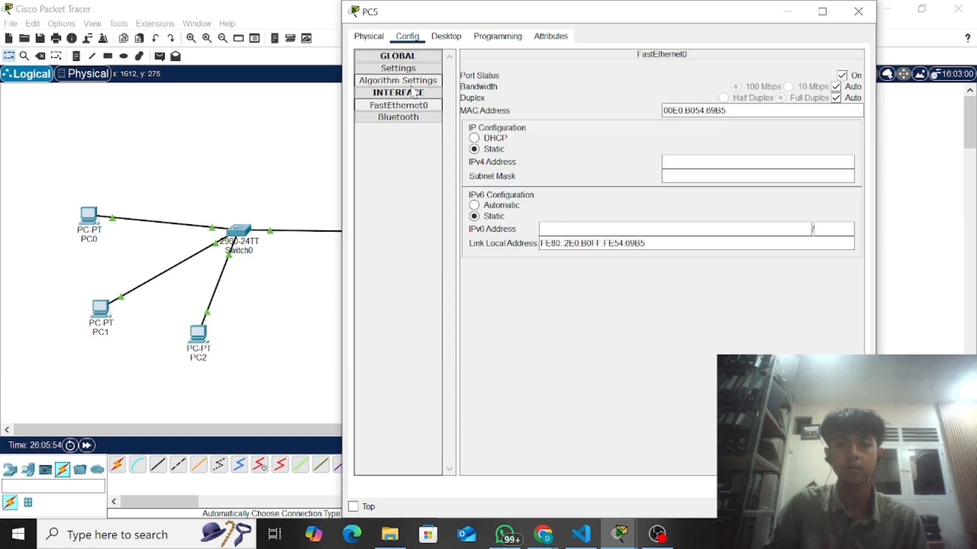
pyautogui.click(411, 84)
pyautogui.click(411, 91)
pyautogui.click(425, 93)
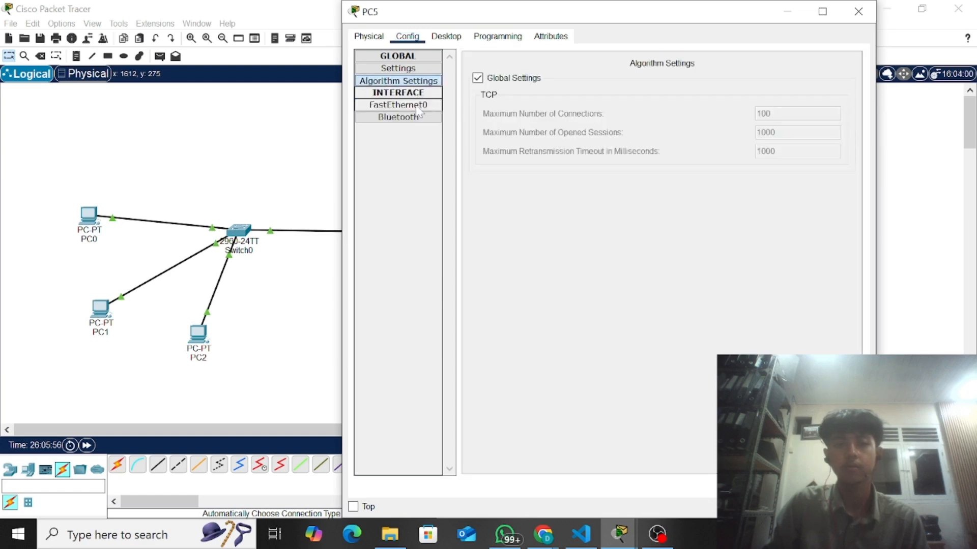
pyautogui.click(412, 105)
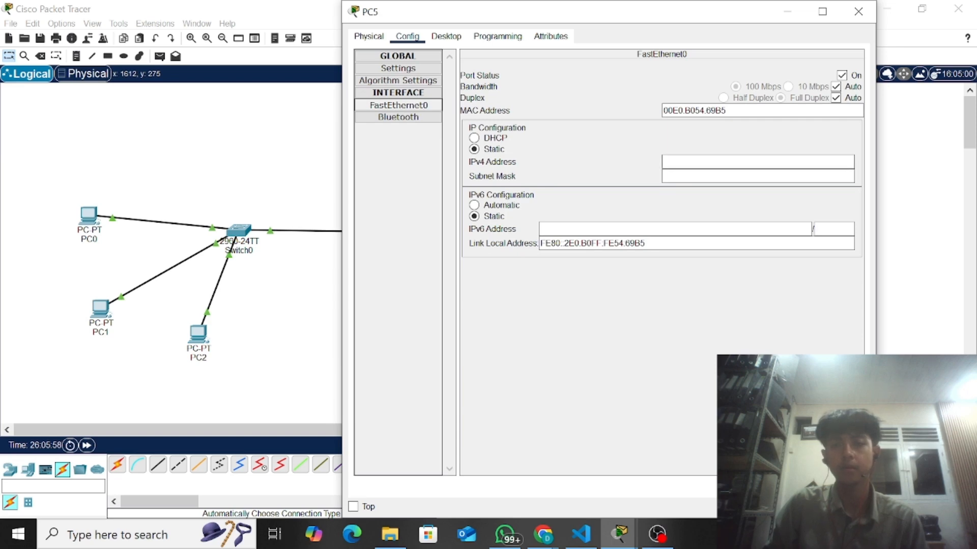
pyautogui.click(398, 70)
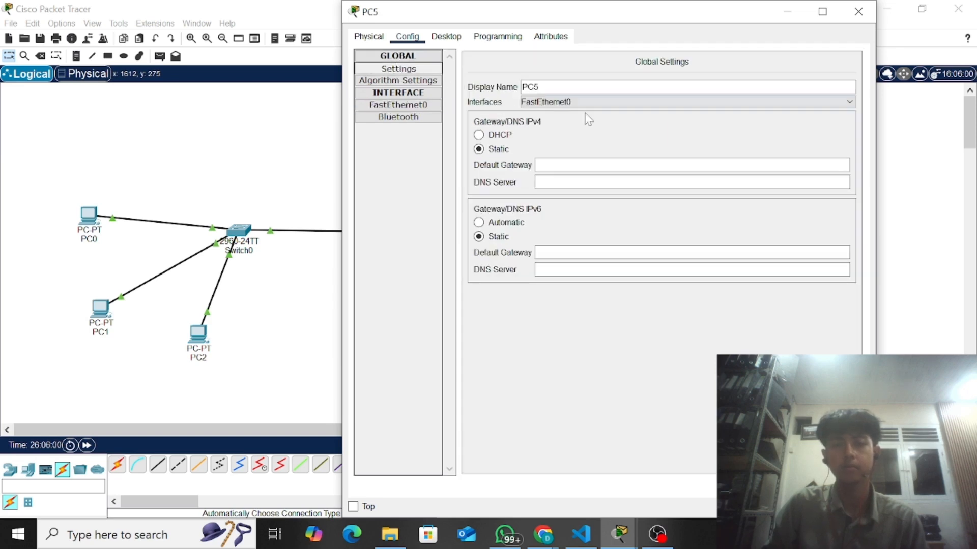
pyautogui.write('10.1.2.2')
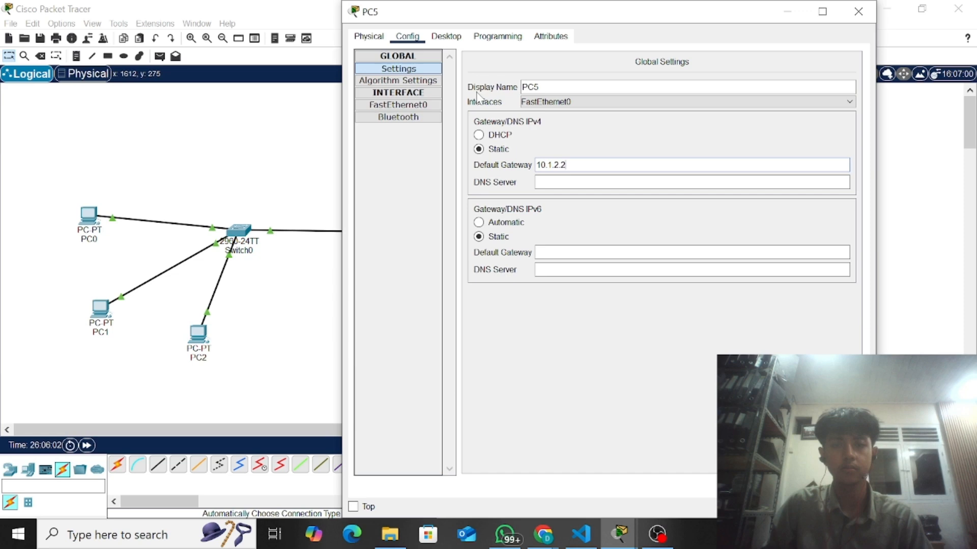
# - Set PC5's FastEthernet0 IPv4 address to 10.1.2.5 with subnet mask 255.255.255.0 and close PC5
pyautogui.click(416, 106)
pyautogui.click(664, 162)
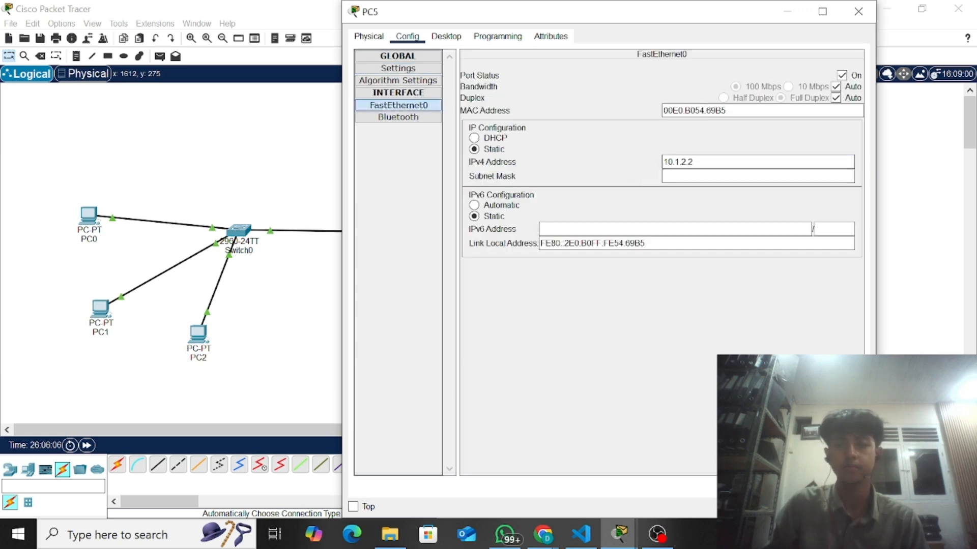
pyautogui.write('10.1.2.2')
pyautogui.press('BackSpace')
pyautogui.write('5')
pyautogui.press('Tab')
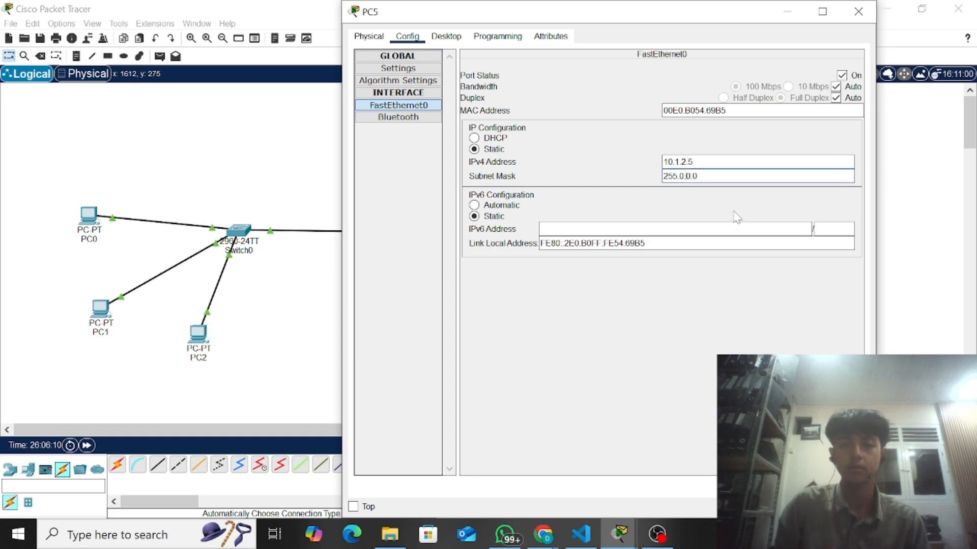
pyautogui.press('BackSpace')
pyautogui.write('255.')
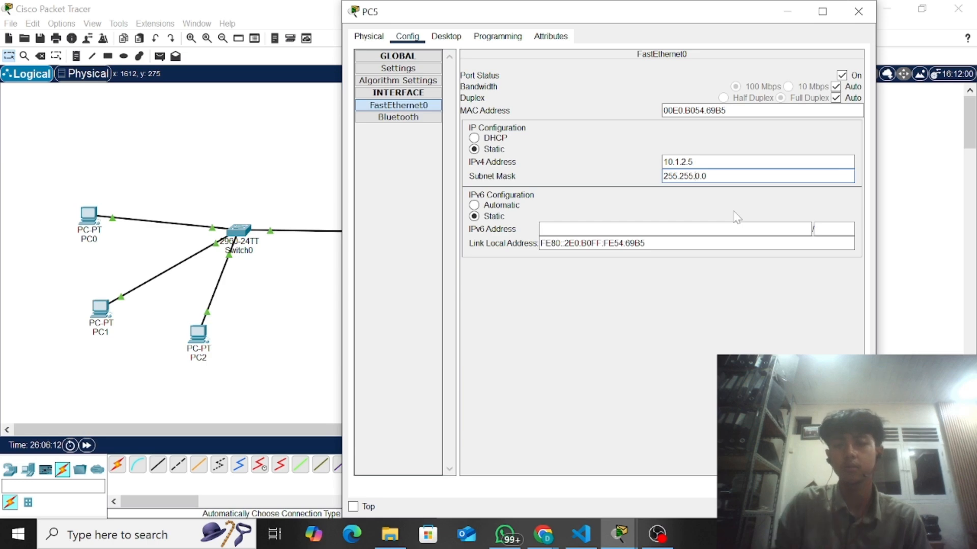
pyautogui.write('255.')
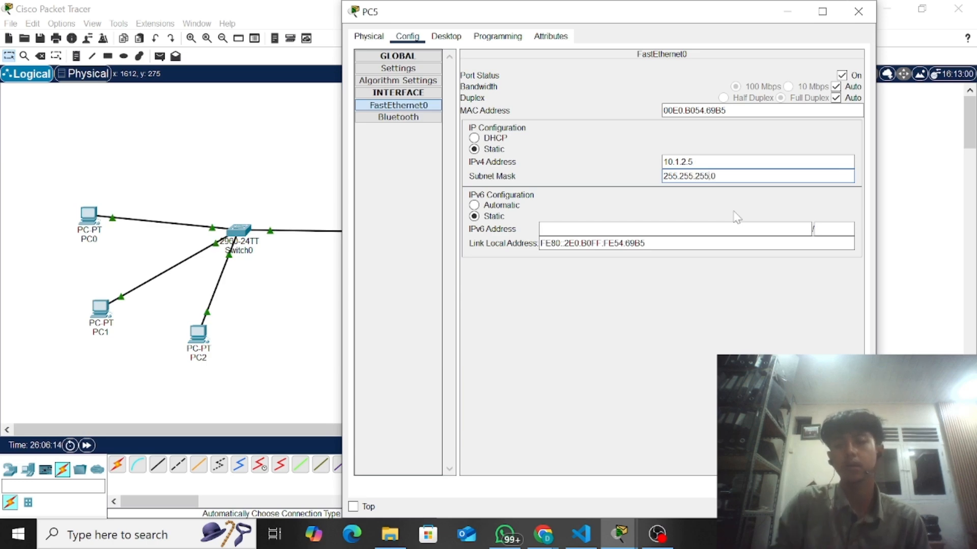
pyautogui.click(858, 12)
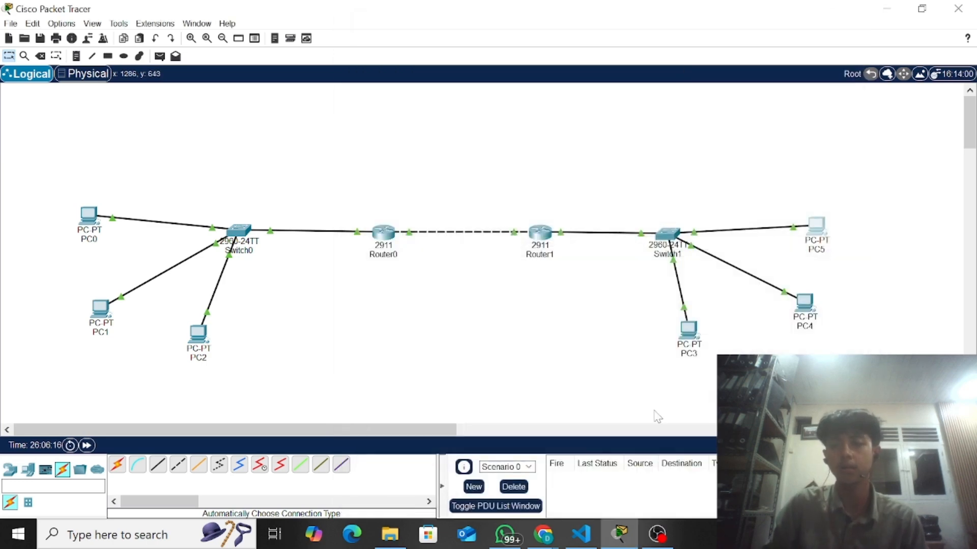
# - Ping 10.1.2.5 from PC3's command prompt to test the connection to PC5, and close PC3
pyautogui.click(685, 334)
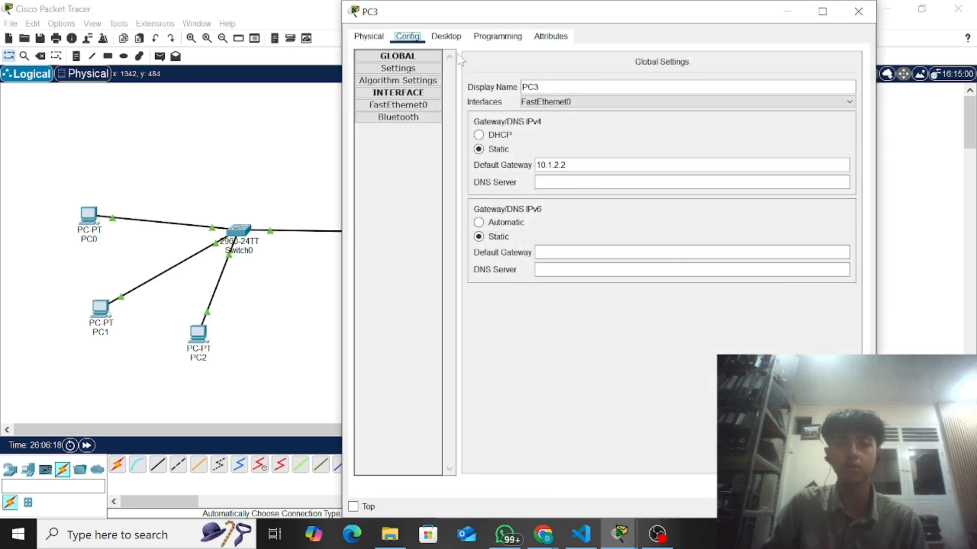
pyautogui.click(448, 37)
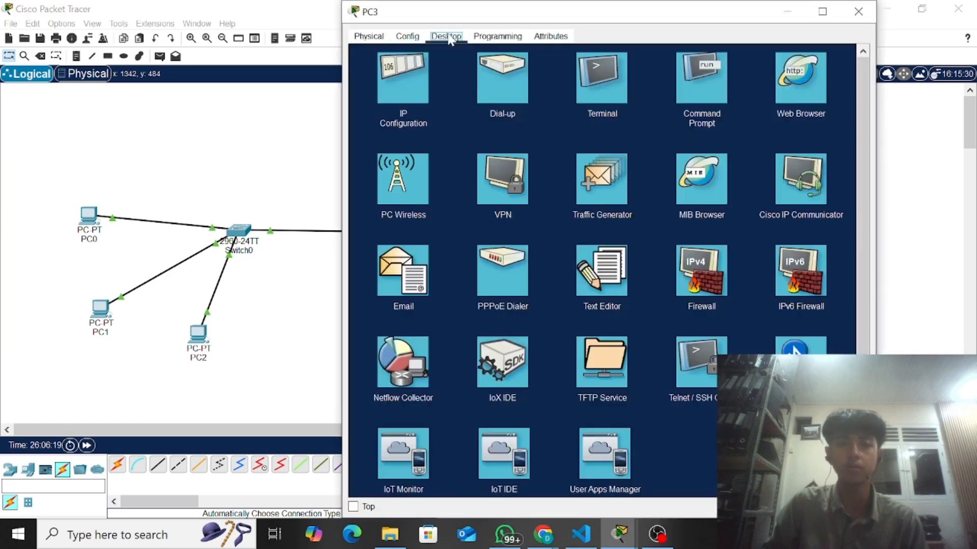
pyautogui.click(710, 82)
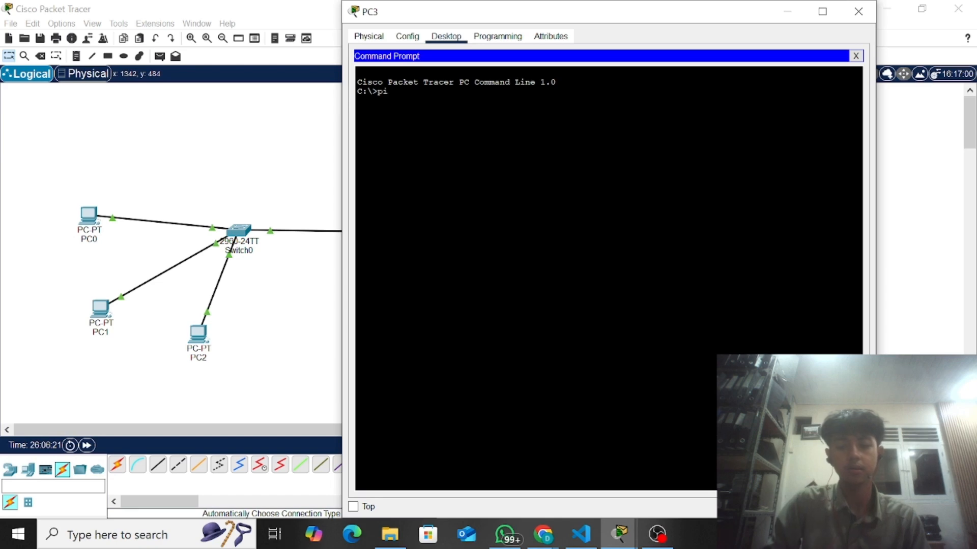
pyautogui.rightClick(511, 122)
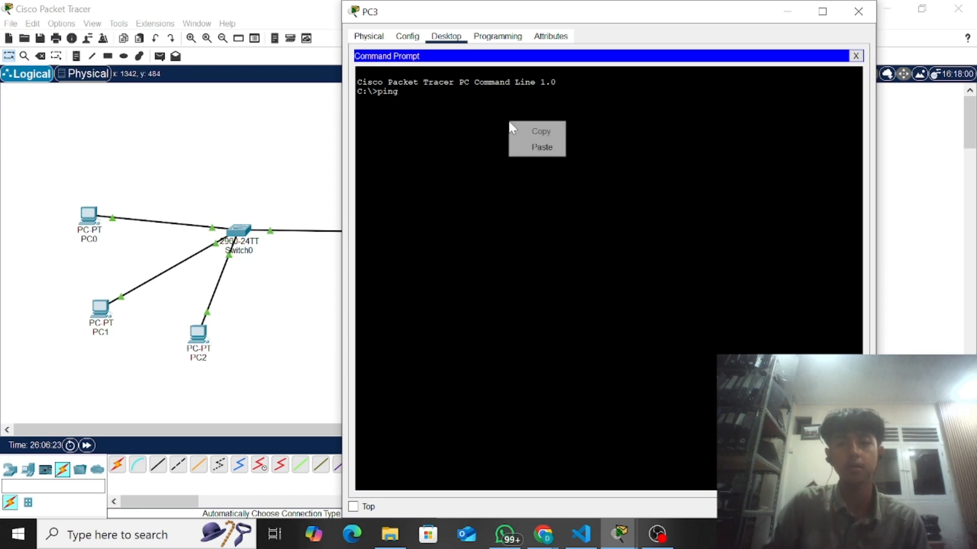
pyautogui.click(539, 146)
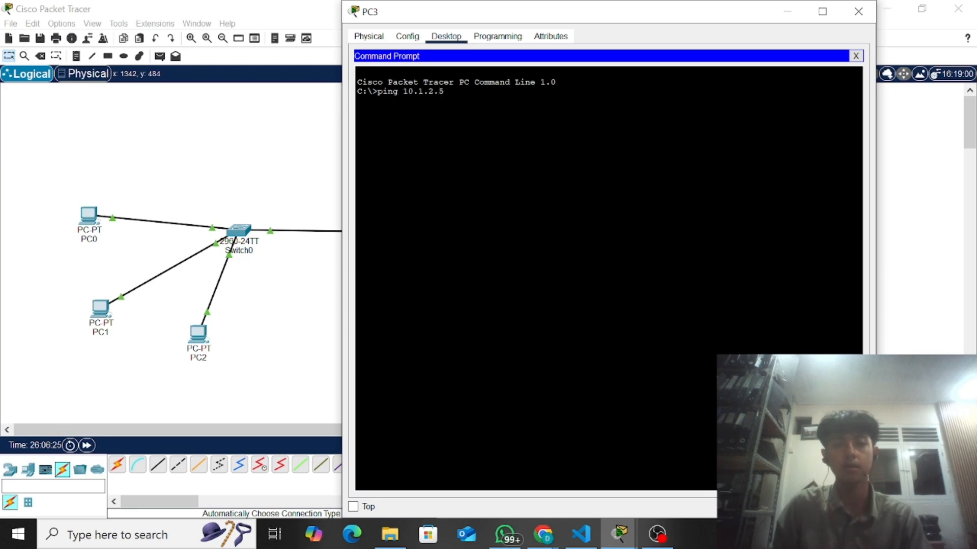
pyautogui.press('Return')
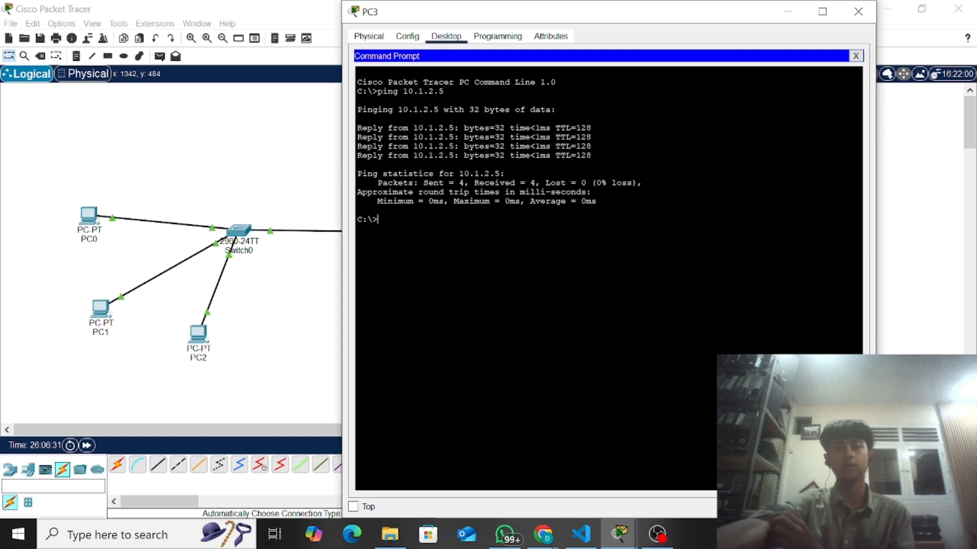
pyautogui.click(866, 21)
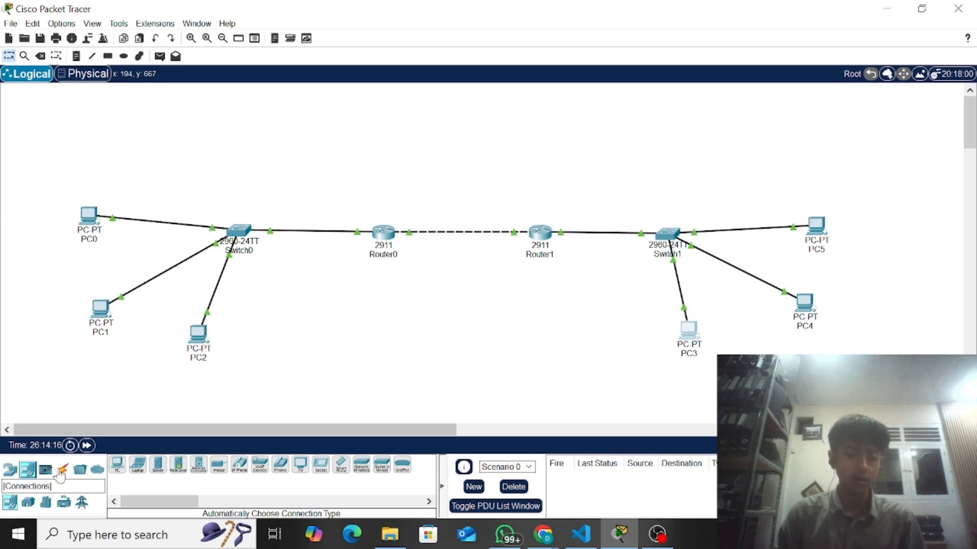
# - Add two Server-PT devices to the workspace, one above Switch0 and one above Switch1
pyautogui.moveTo(166, 478); pyautogui.dragTo(238, 139)
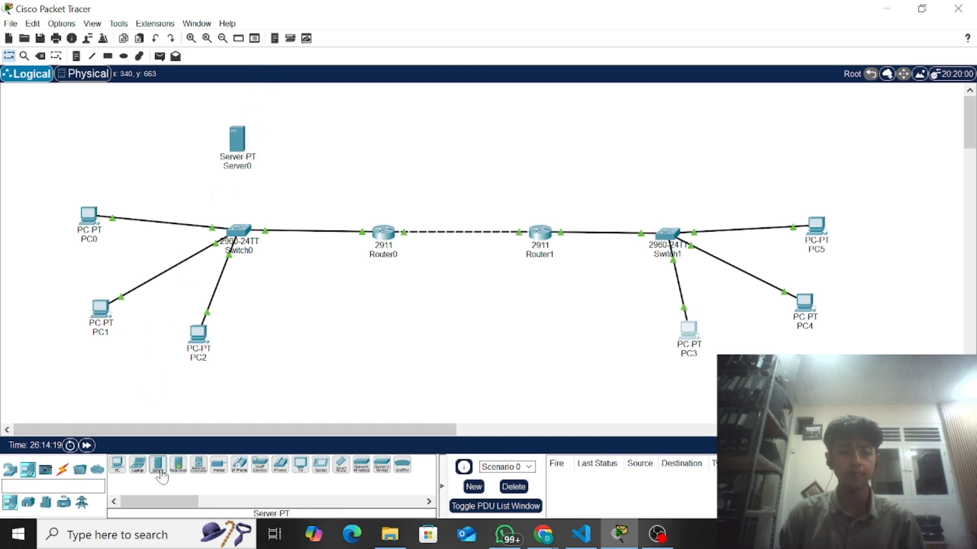
pyautogui.moveTo(157, 478); pyautogui.dragTo(658, 127)
pyautogui.moveTo(714, 146); pyautogui.dragTo(665, 134)
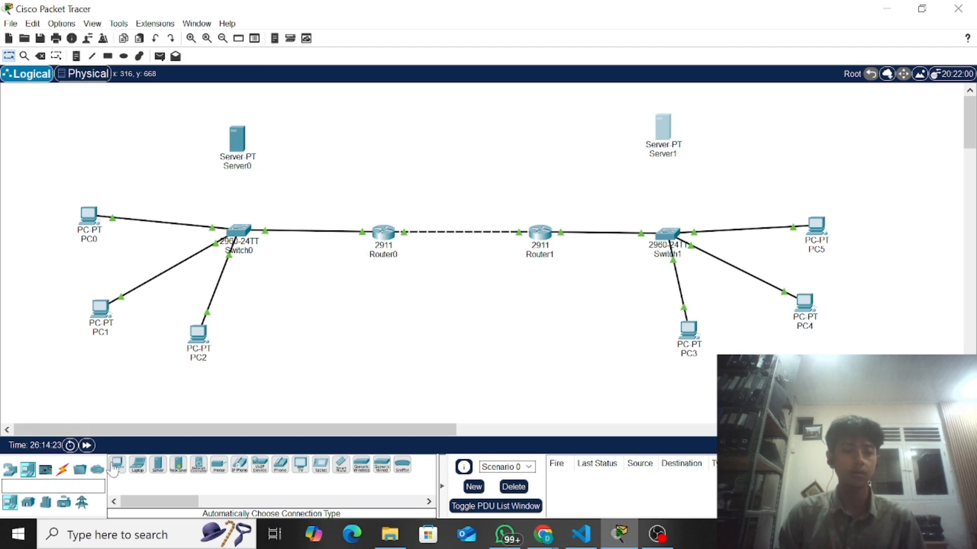
# - Add four PCs, one on either side of each server, and adjust the device positions for even spacing
pyautogui.moveTo(117, 465); pyautogui.dragTo(146, 168)
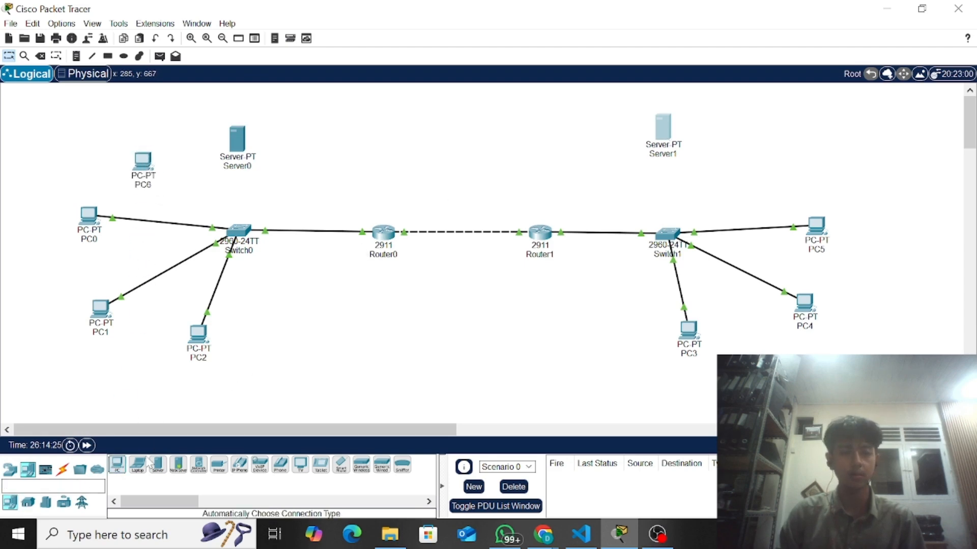
pyautogui.moveTo(117, 464); pyautogui.dragTo(295, 185)
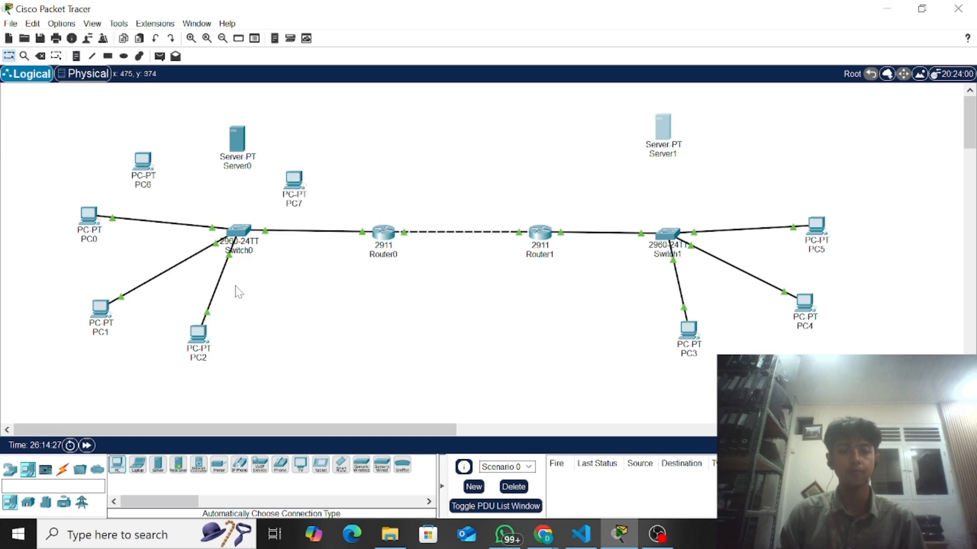
pyautogui.moveTo(117, 465); pyautogui.dragTo(604, 183)
pyautogui.moveTo(642, 132); pyautogui.dragTo(650, 135)
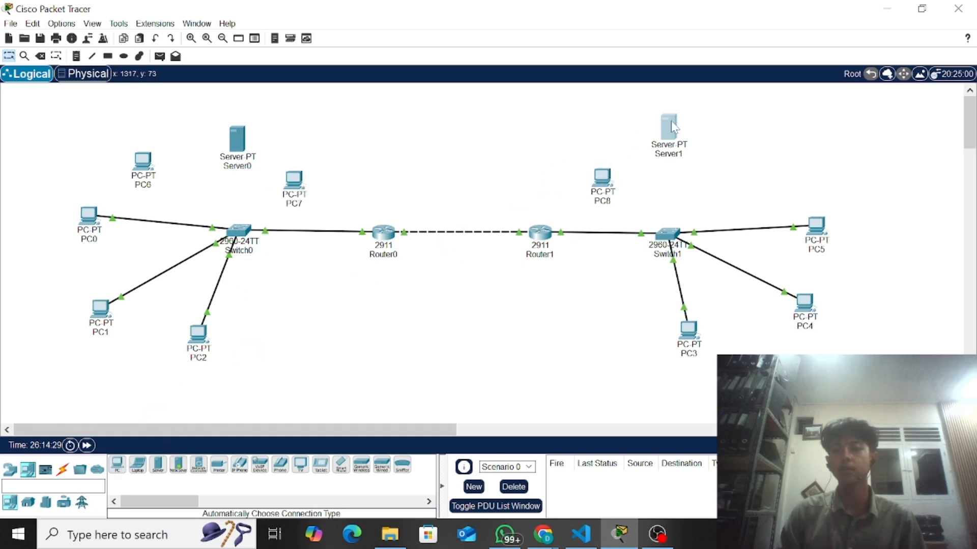
pyautogui.moveTo(117, 465); pyautogui.dragTo(744, 173)
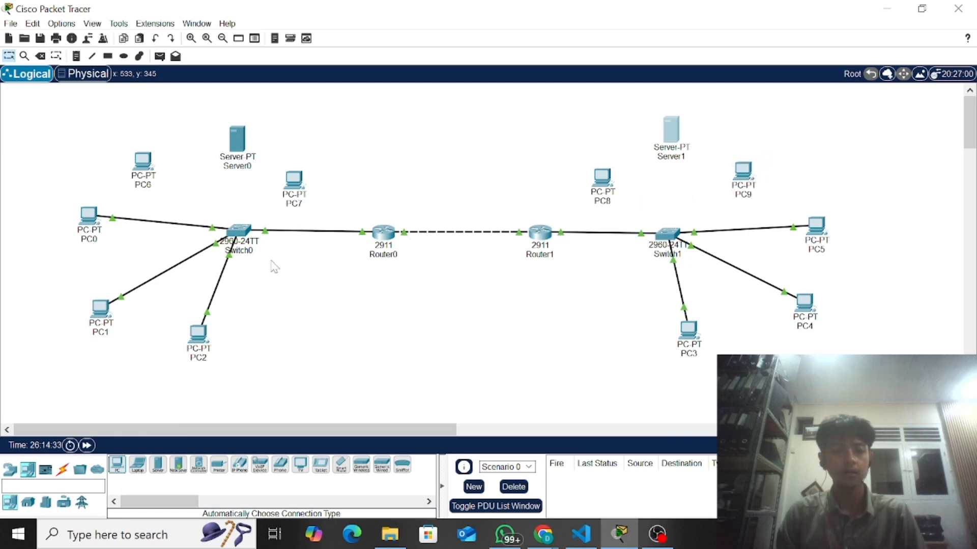
pyautogui.moveTo(289, 185); pyautogui.dragTo(246, 149)
# - Connect Server0, PC7 and PC6 to Switch0 using automatically chosen connection types
pyautogui.click(62, 469)
pyautogui.click(117, 464)
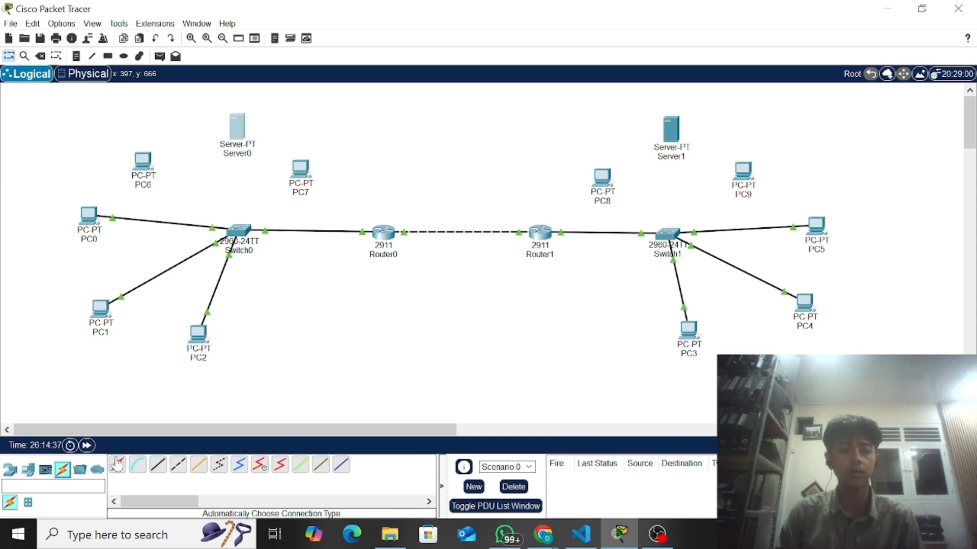
pyautogui.click(237, 127)
pyautogui.click(239, 231)
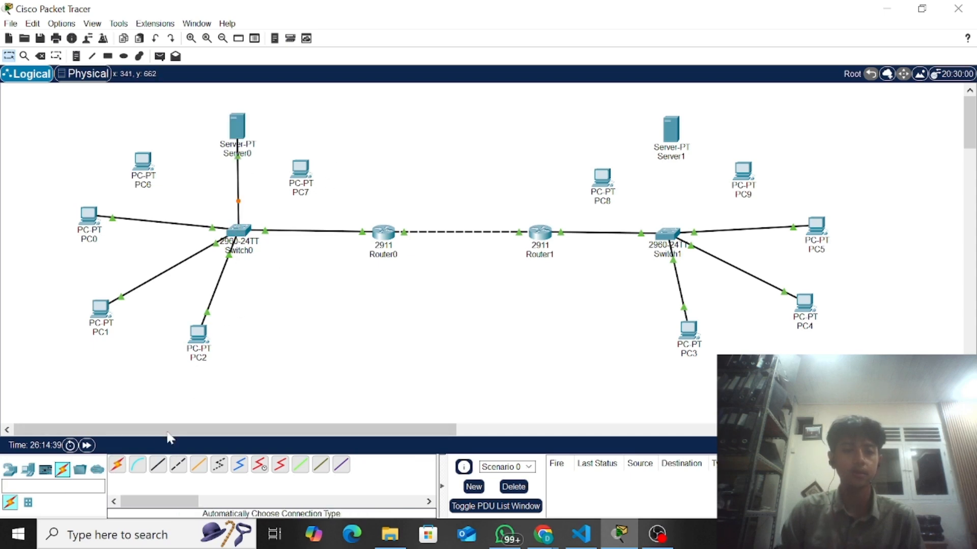
pyautogui.click(117, 464)
pyautogui.click(287, 176)
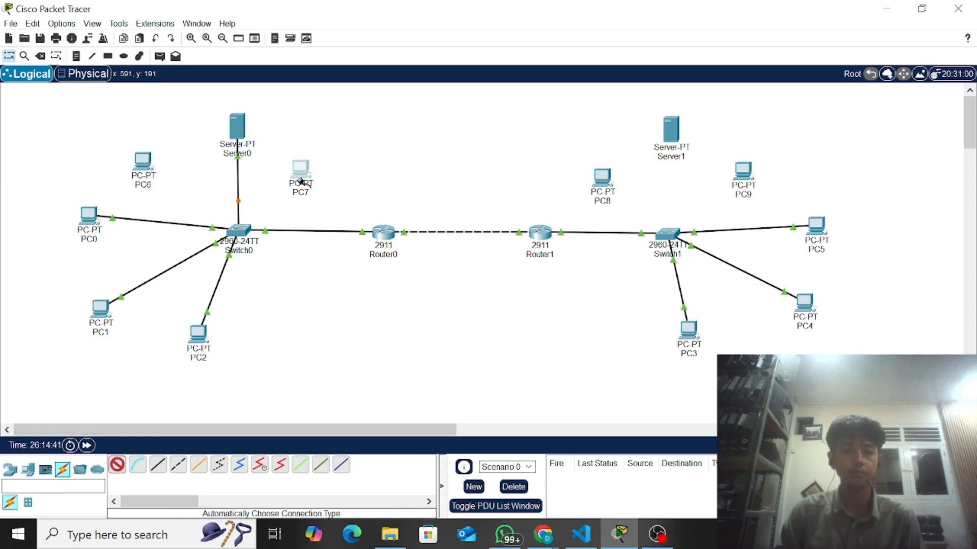
pyautogui.click(239, 241)
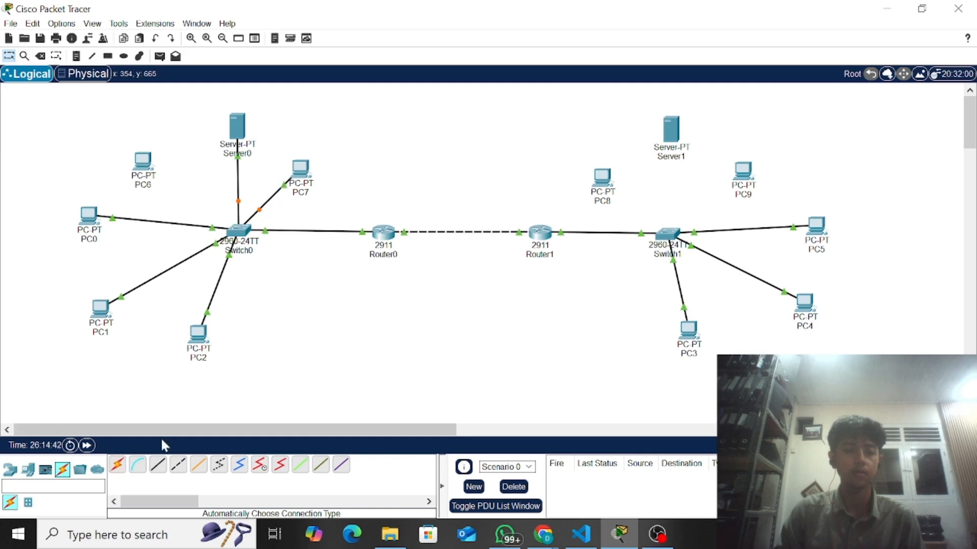
pyautogui.click(117, 465)
pyautogui.click(143, 161)
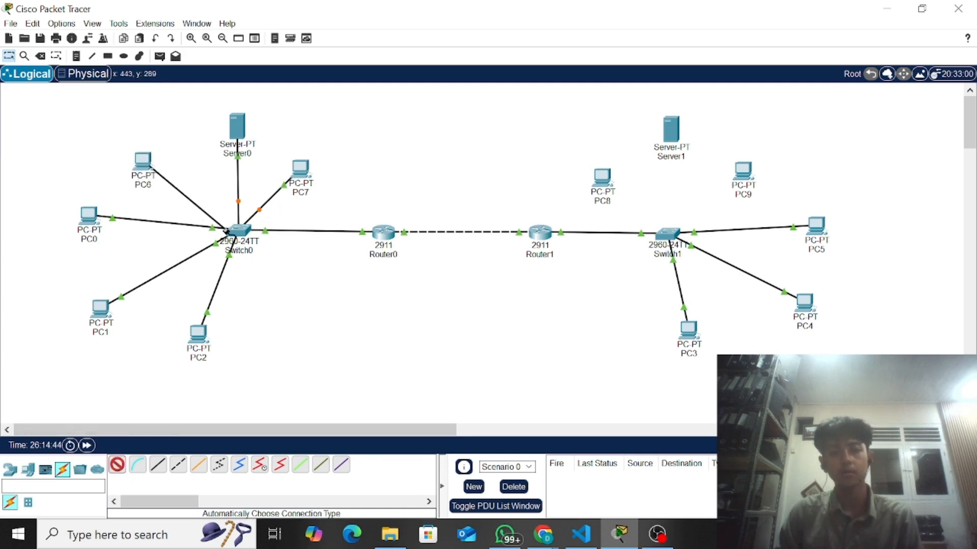
pyautogui.click(227, 231)
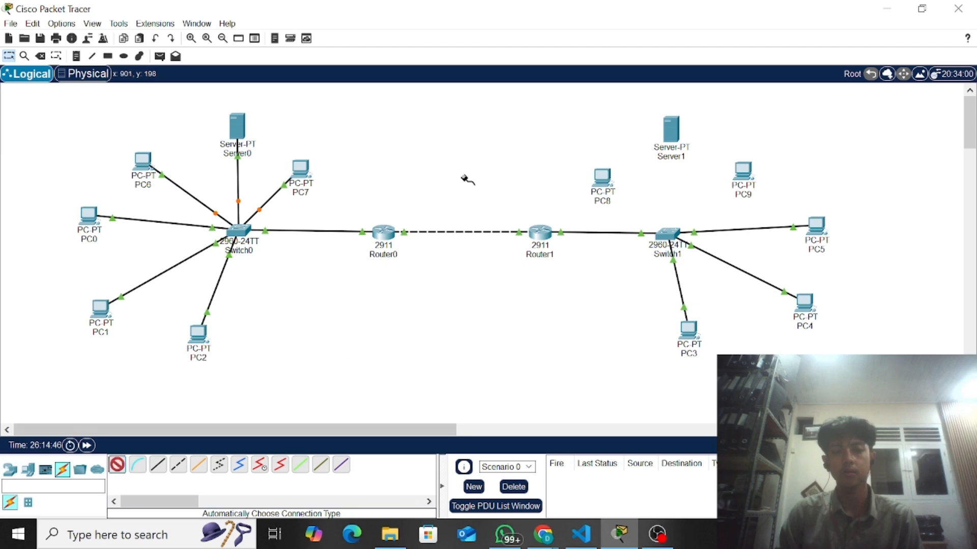
# - Connect Server1, PC9 and PC8 to Switch1 using automatically chosen connection types
pyautogui.click(670, 129)
pyautogui.click(667, 233)
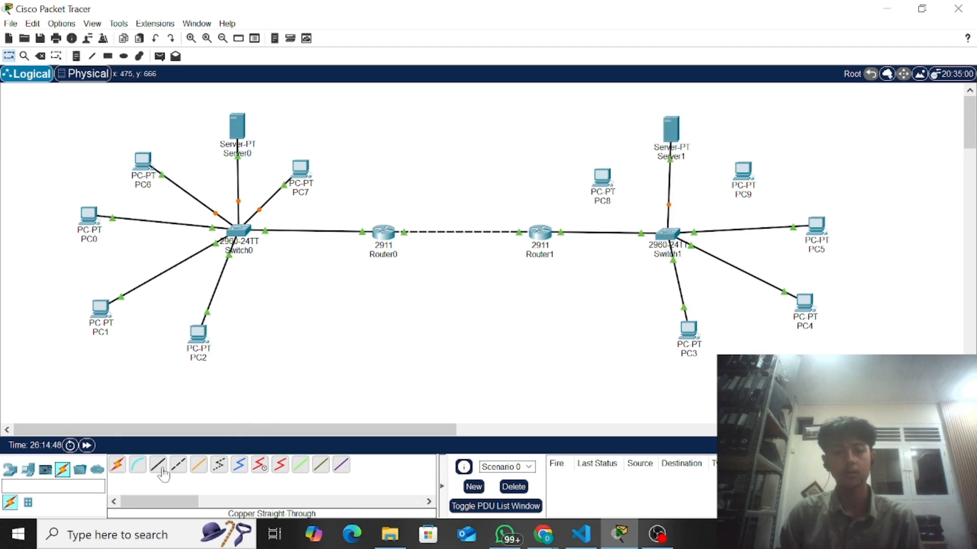
pyautogui.click(117, 465)
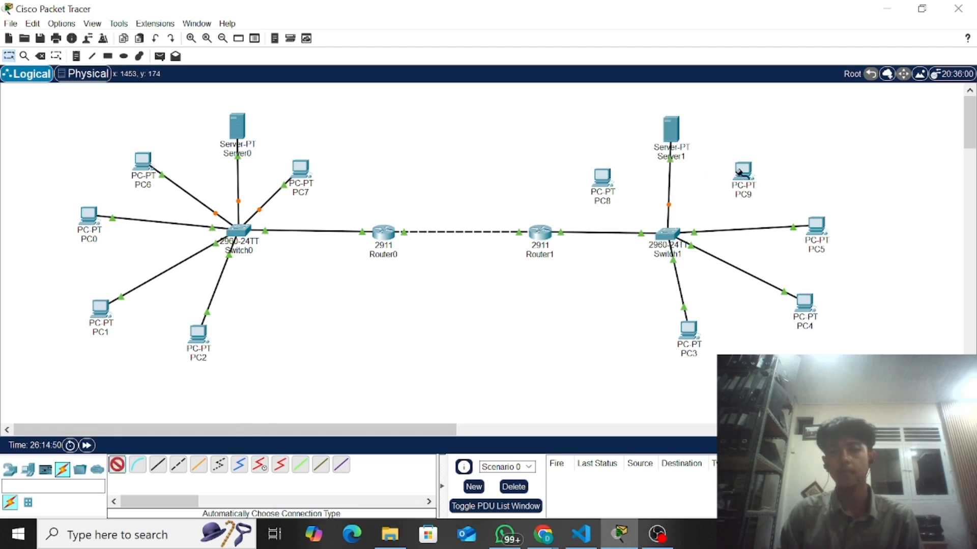
pyautogui.click(739, 173)
pyautogui.click(668, 233)
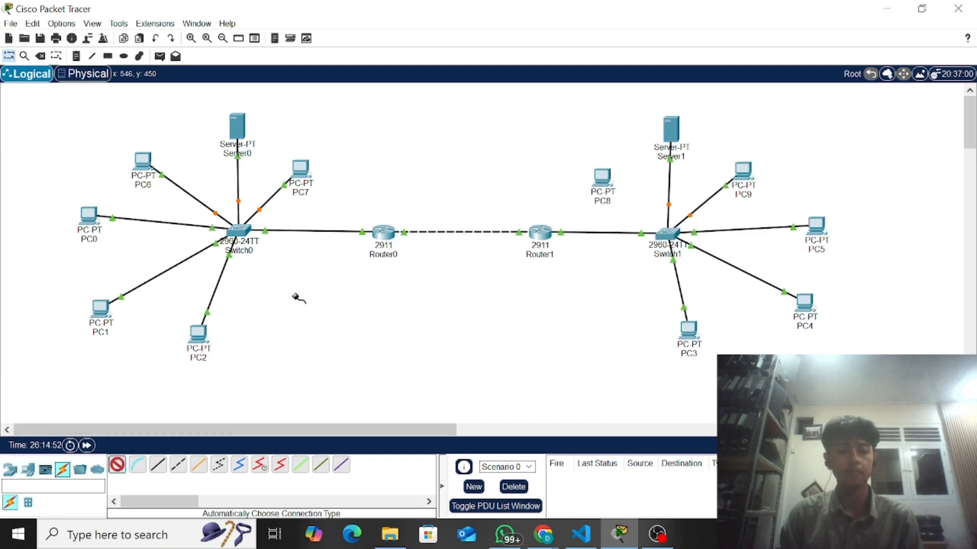
pyautogui.click(602, 178)
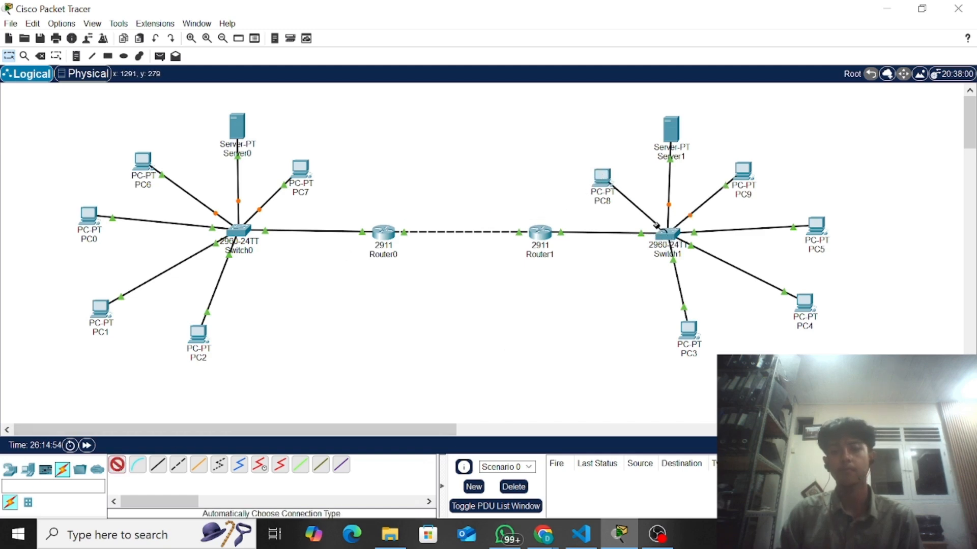
pyautogui.click(667, 233)
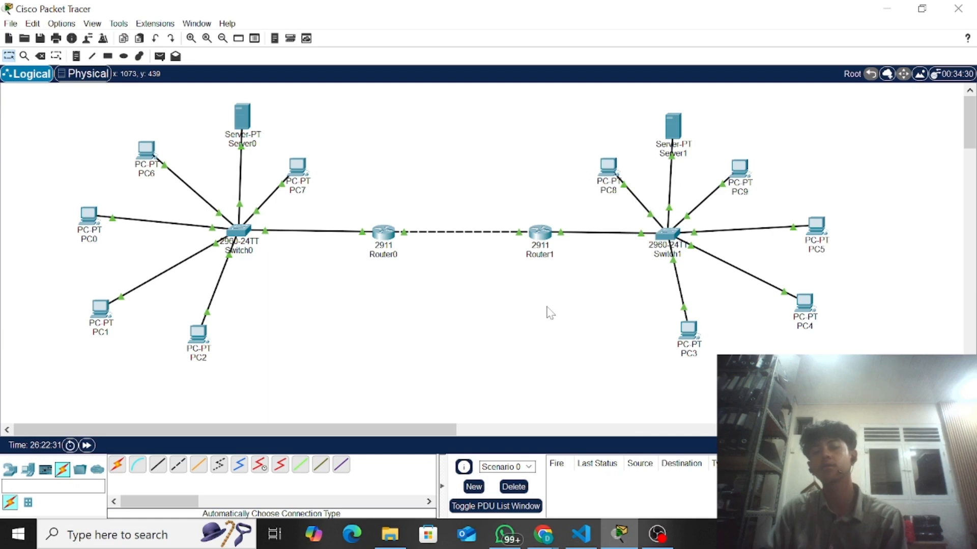
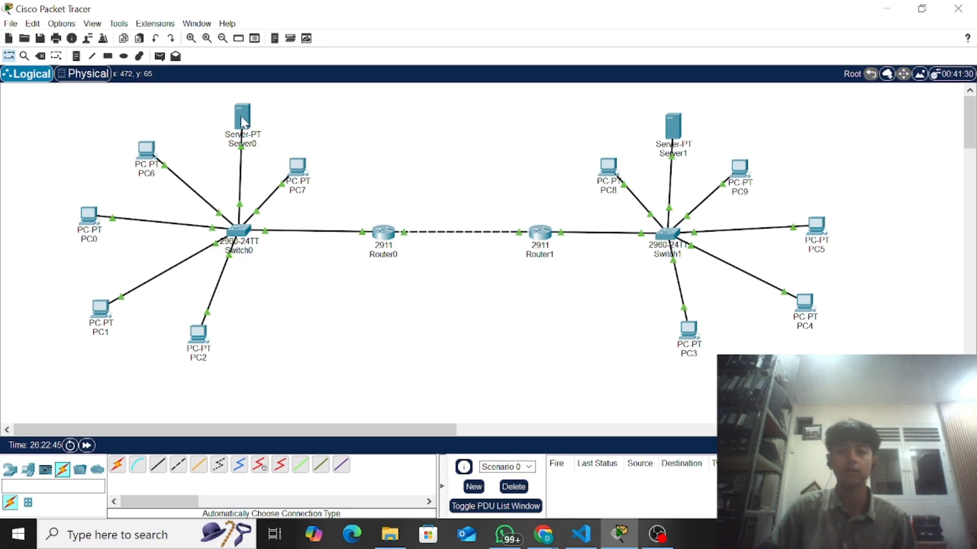
pyautogui.moveTo(242, 122)
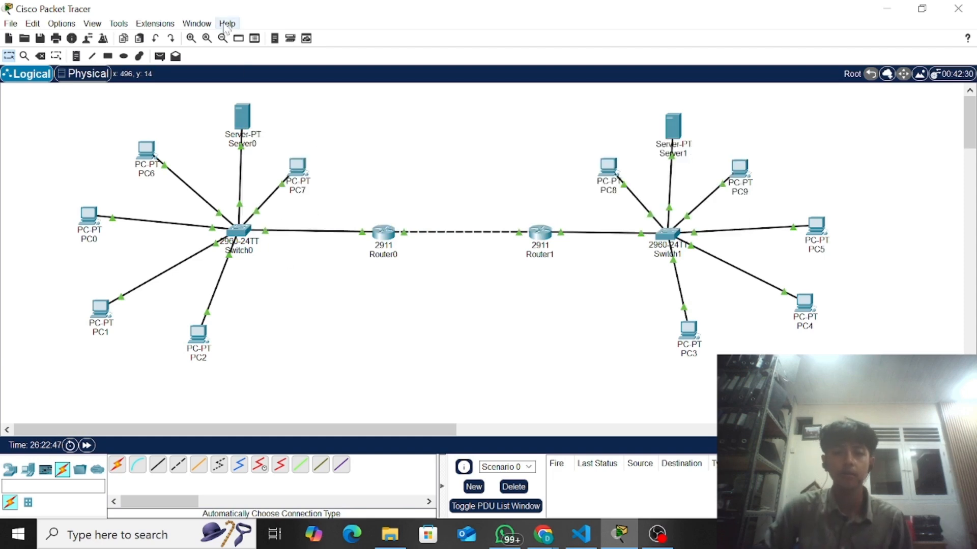
pyautogui.click(242, 122)
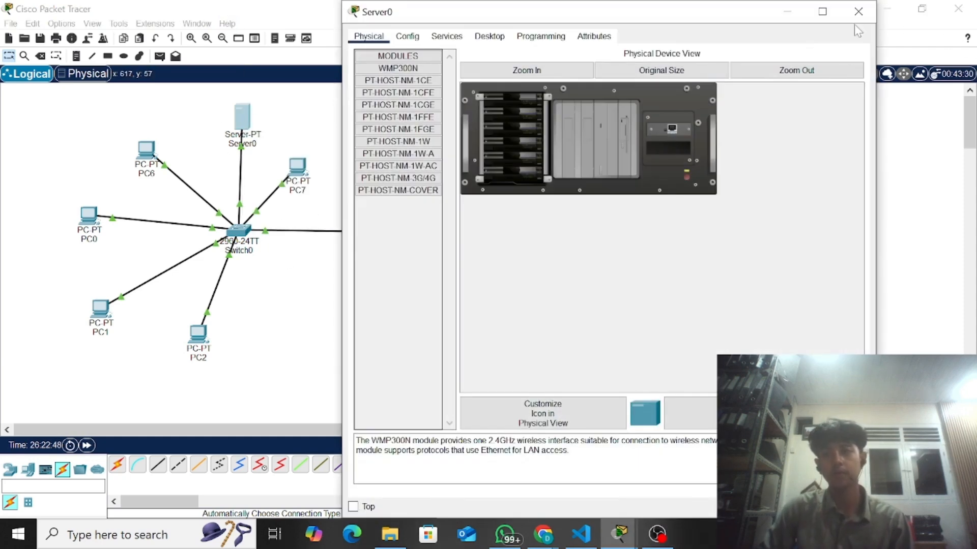
pyautogui.click(858, 11)
# - Copy the IPv4 address of Router0's GigabitEthernet0/0 interface and close the router
pyautogui.click(382, 233)
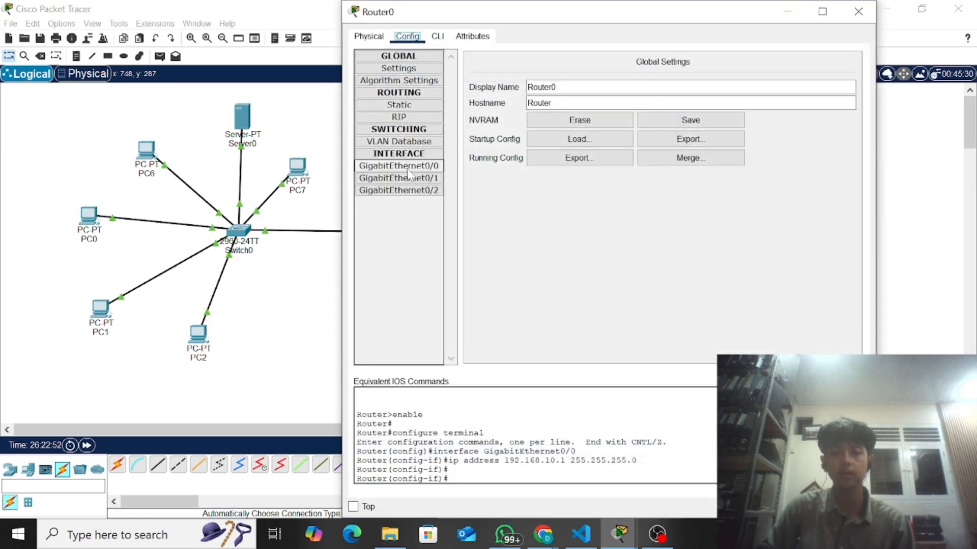
pyautogui.click(407, 167)
pyautogui.moveTo(709, 139); pyautogui.dragTo(656, 145)
pyautogui.hotkey('ctrl', 'c')
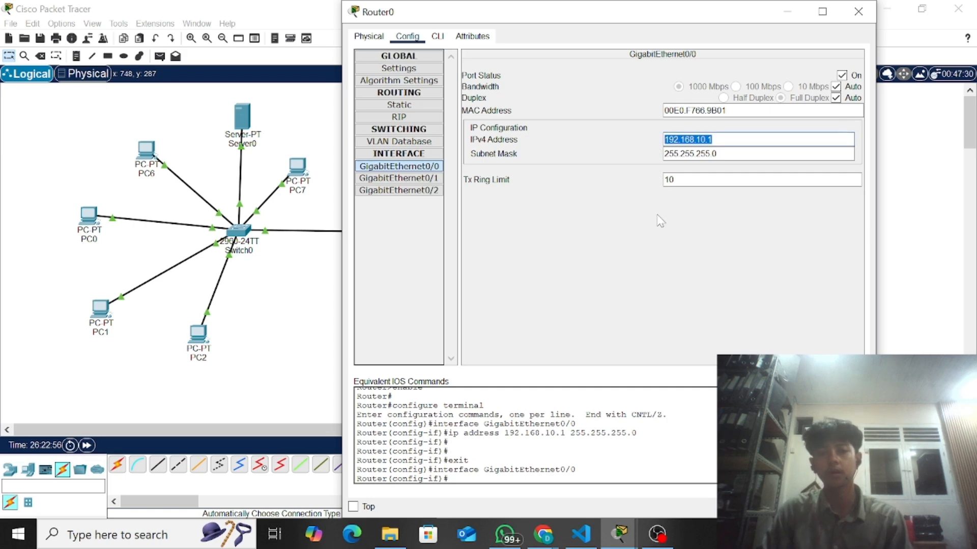
pyautogui.click(858, 11)
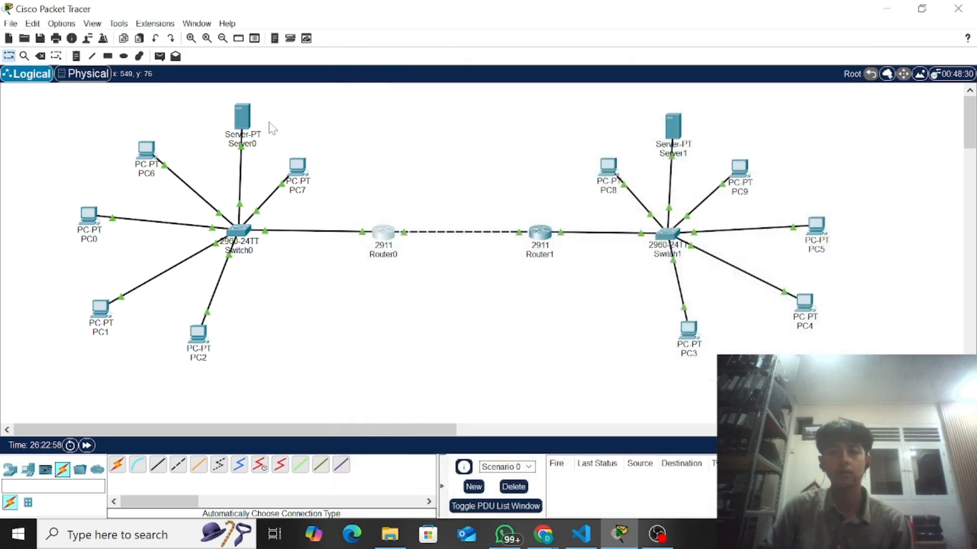
# - Open Server0's configuration and set its IPv4 default gateway to 192.168.10.1 in the global settings
pyautogui.click(242, 118)
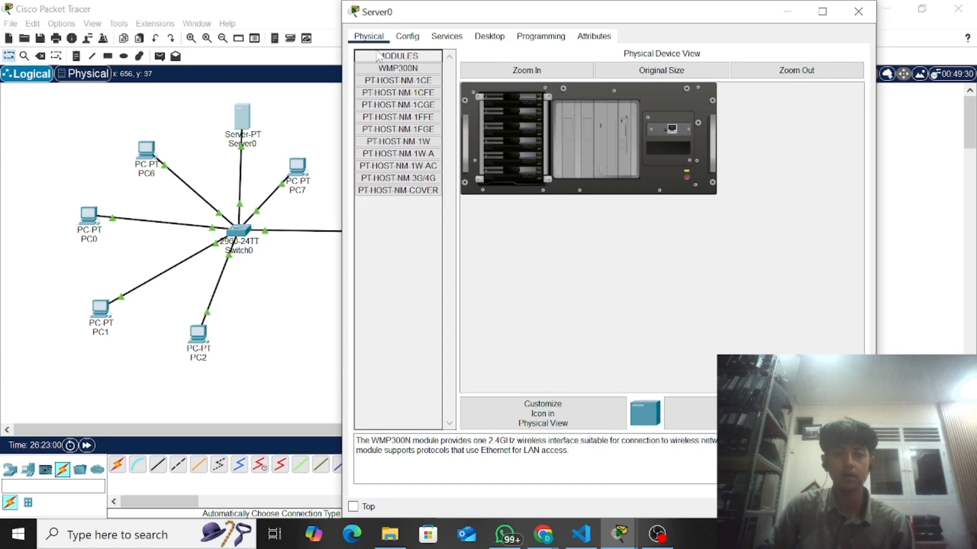
pyautogui.click(408, 38)
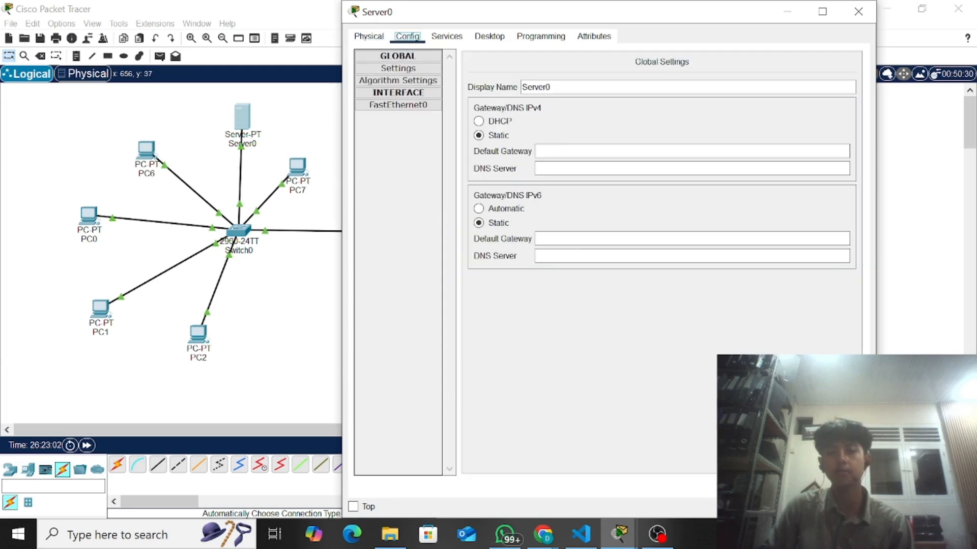
pyautogui.hotkey('ctrl', 'v')
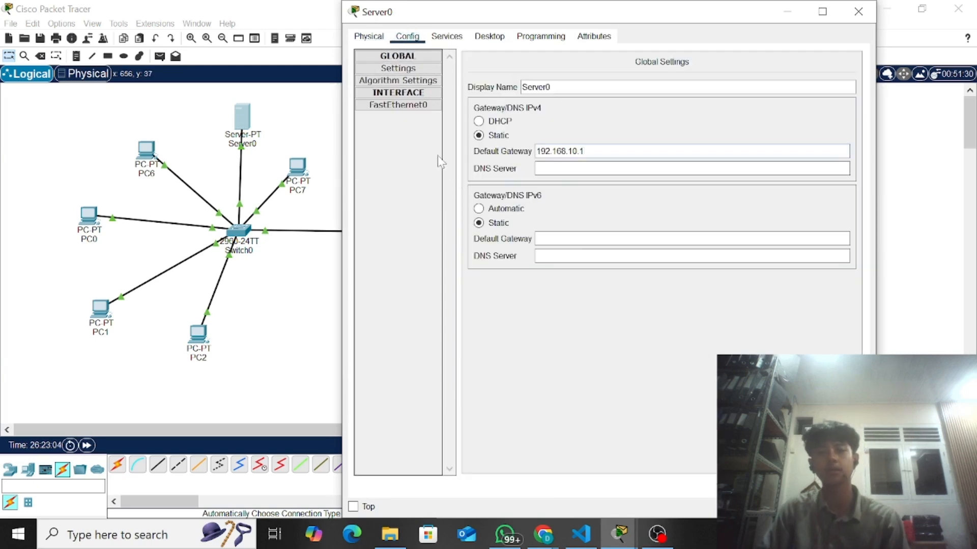
# - Set Server0's FastEthernet0 IPv4 address to 192.168.10.50 with subnet mask 255.255.255.0
pyautogui.click(412, 107)
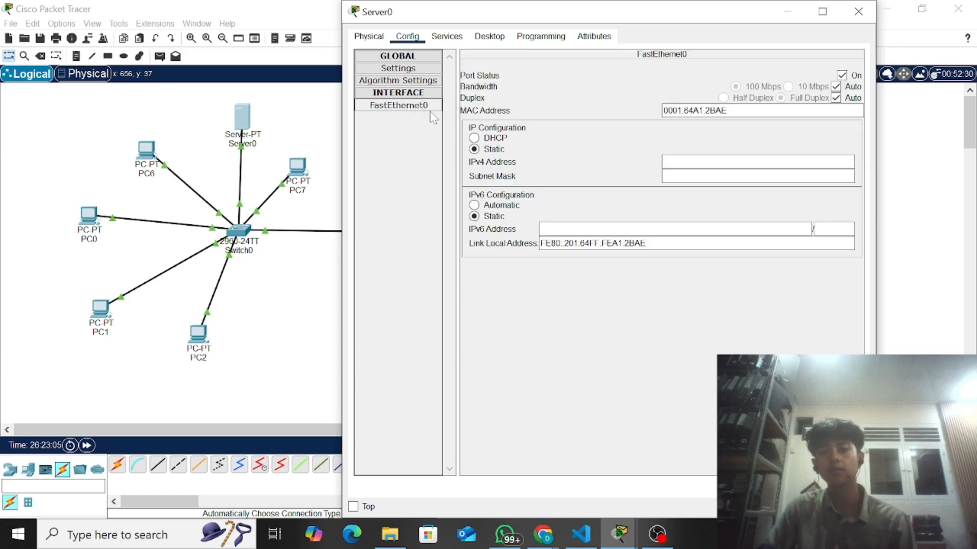
pyautogui.click(712, 161)
pyautogui.hotkey('ctrl', 'v')
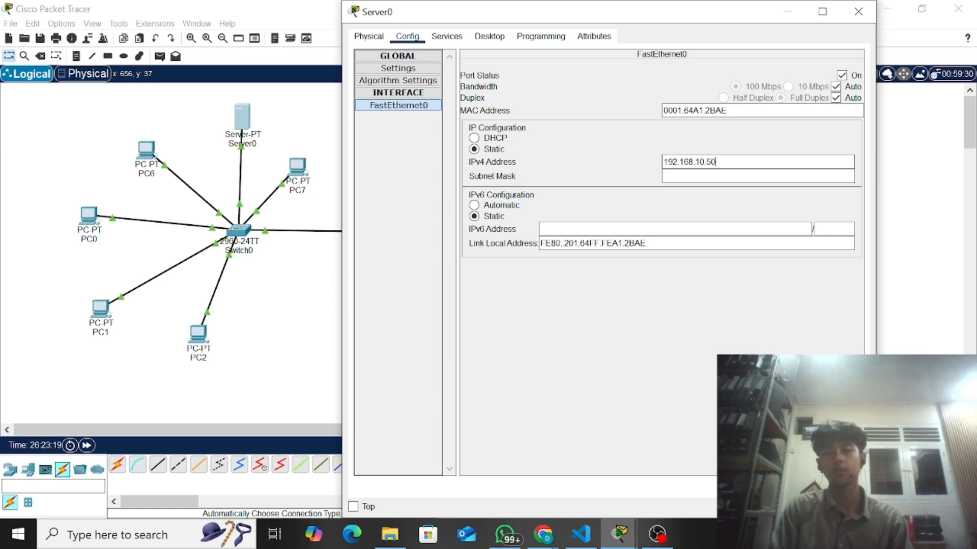
pyautogui.press('Tab')
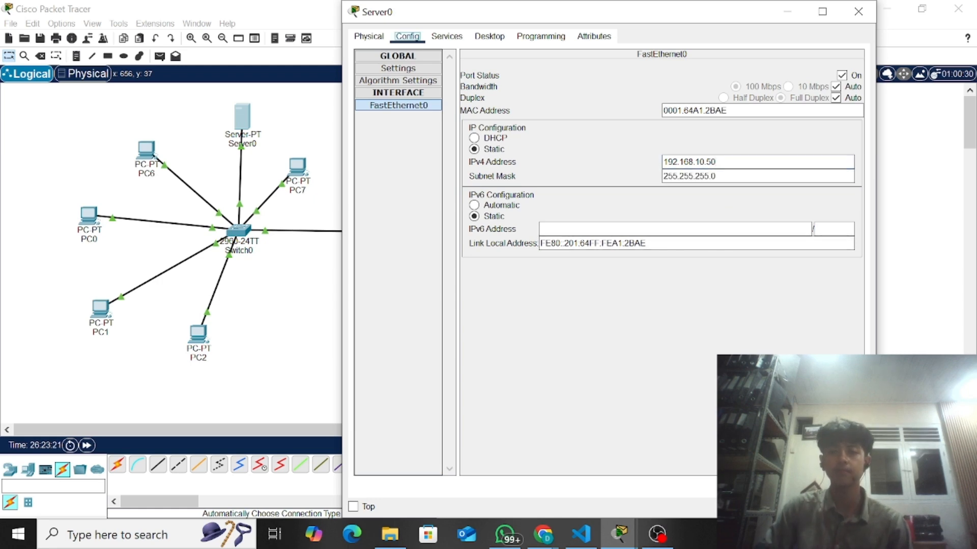
# - Turn on Server0's DHCP service and save serverPool with default gateway 192.168.10.1 and a maximum of 256 users
pyautogui.click(444, 40)
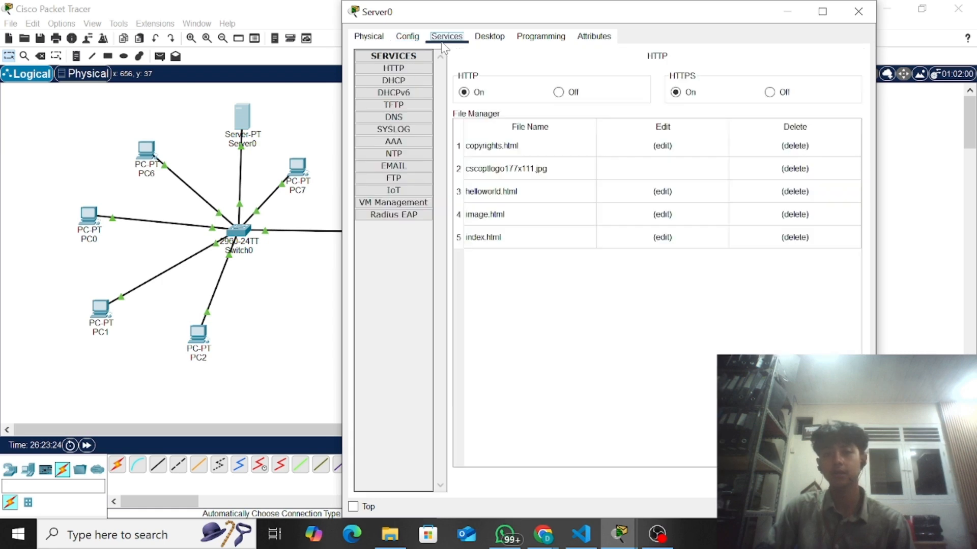
pyautogui.click(407, 81)
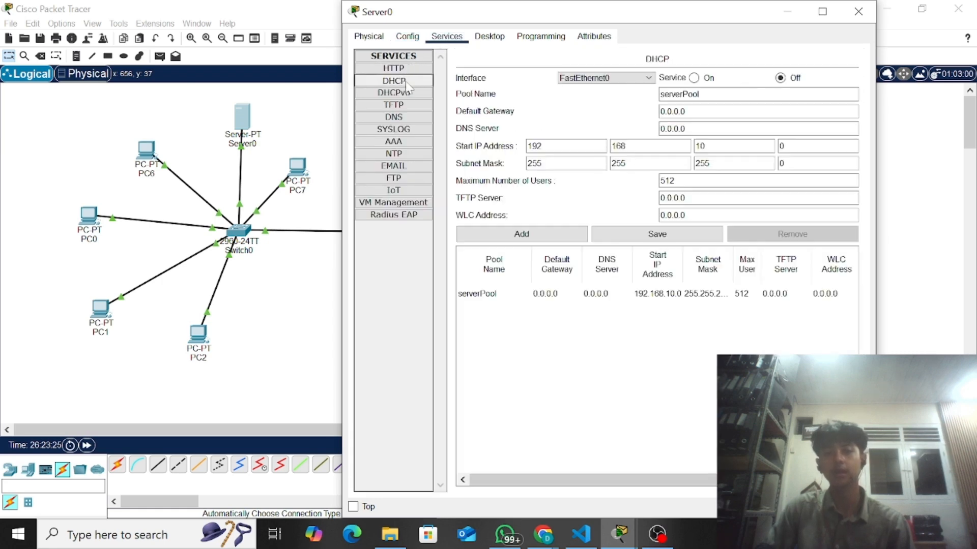
pyautogui.click(694, 80)
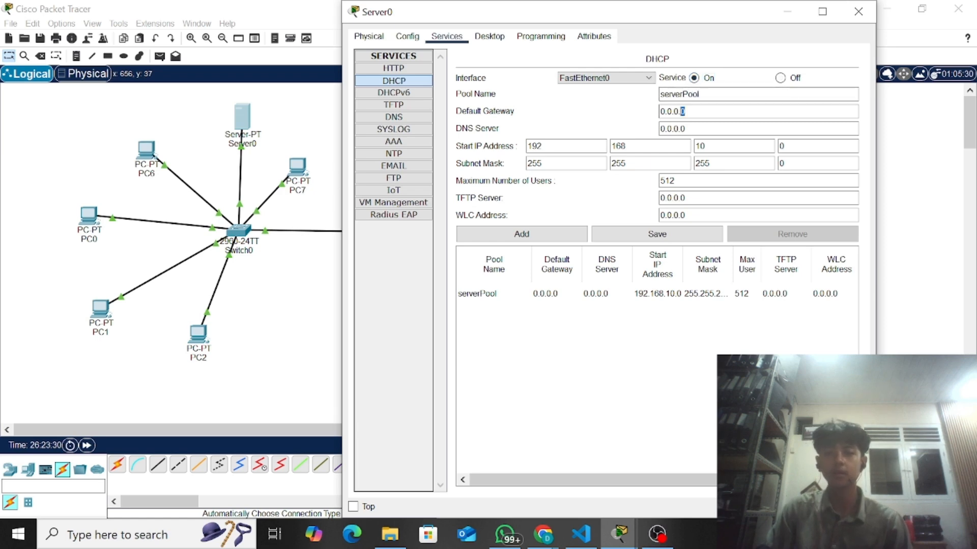
pyautogui.moveTo(682, 112); pyautogui.dragTo(655, 118)
pyautogui.write('192.168.10.1')
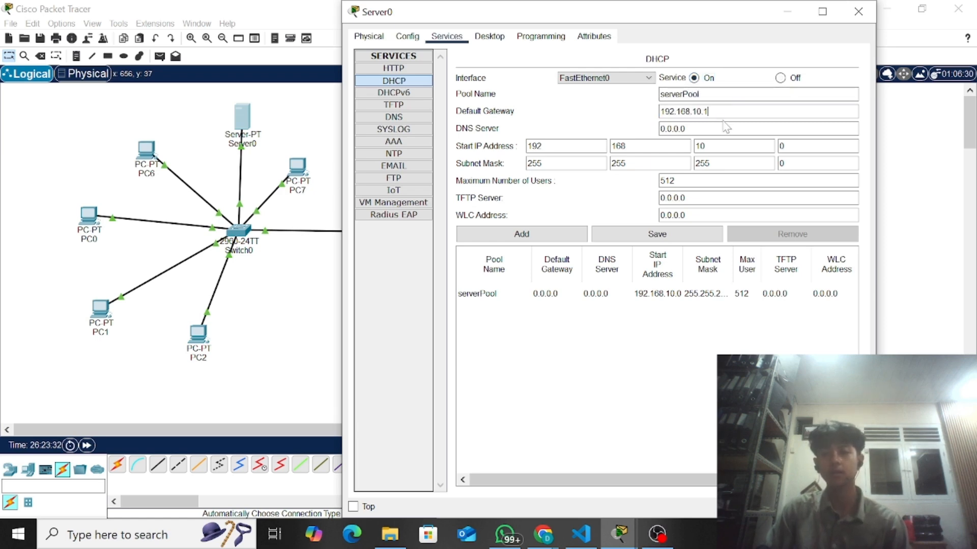
pyautogui.click(725, 127)
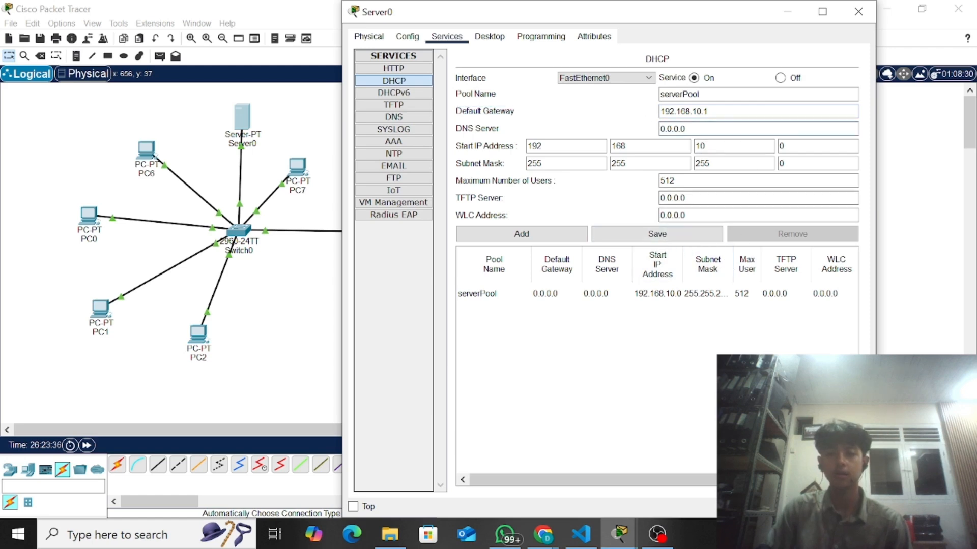
pyautogui.click(724, 180)
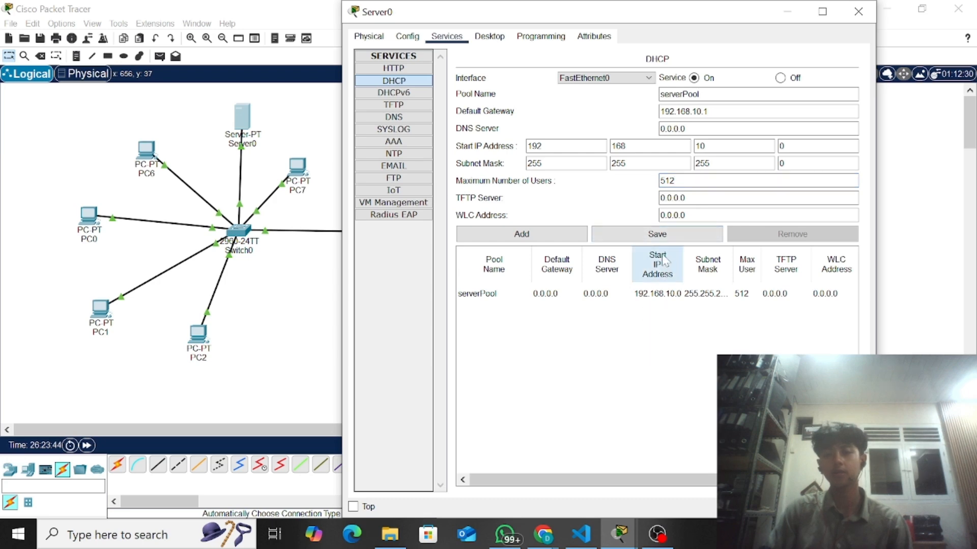
pyautogui.click(657, 235)
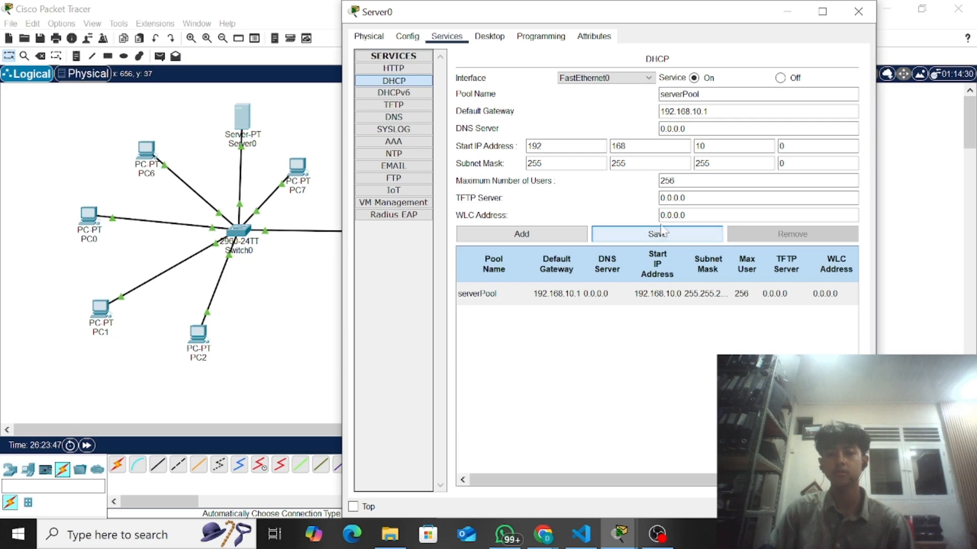
pyautogui.click(858, 11)
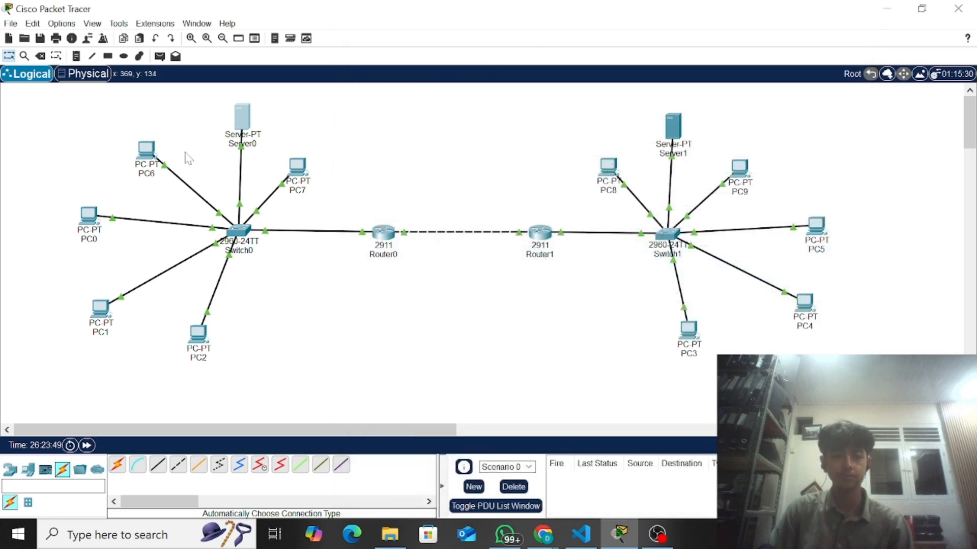
# - Switch PC6's IPv4 gateway and addressing to DHCP and check its FastEthernet0 configuration
pyautogui.click(146, 150)
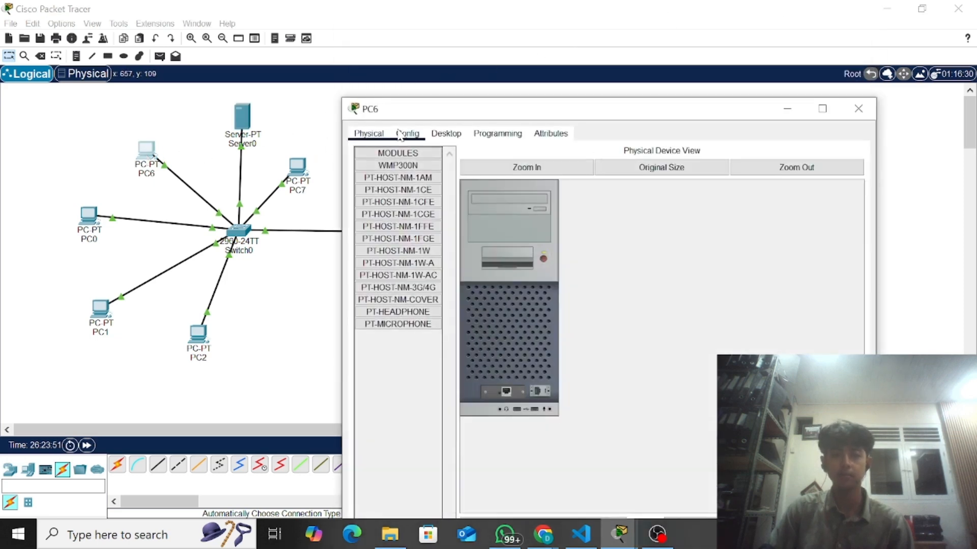
pyautogui.click(401, 134)
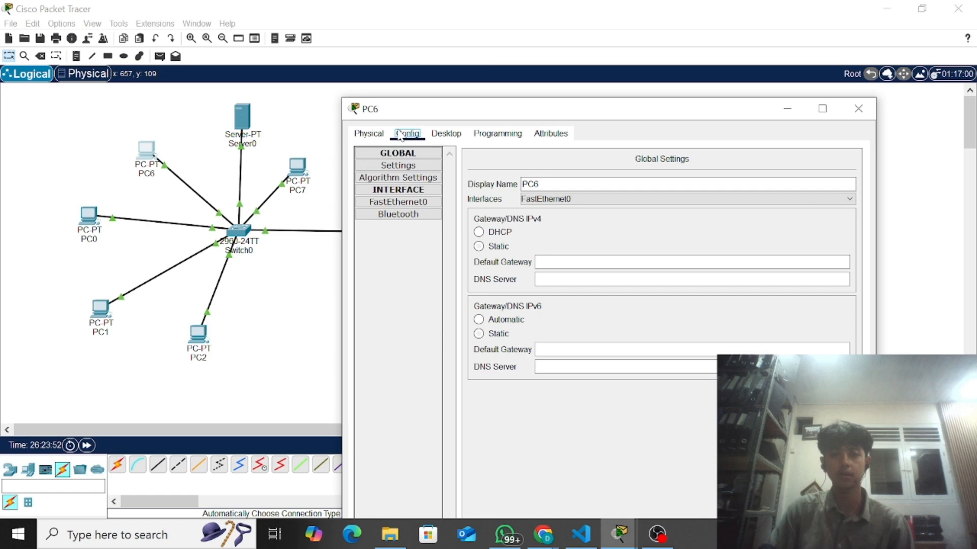
pyautogui.click(482, 234)
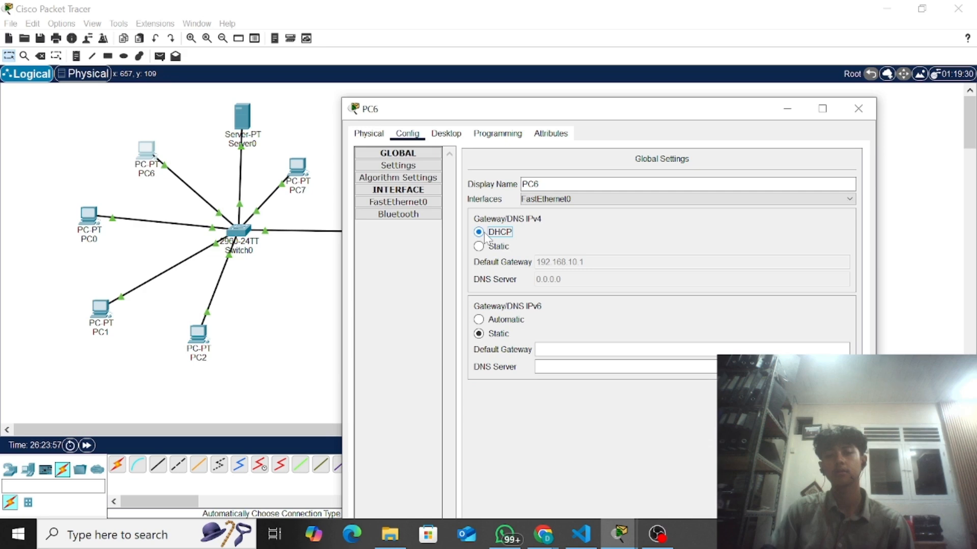
pyautogui.click(420, 204)
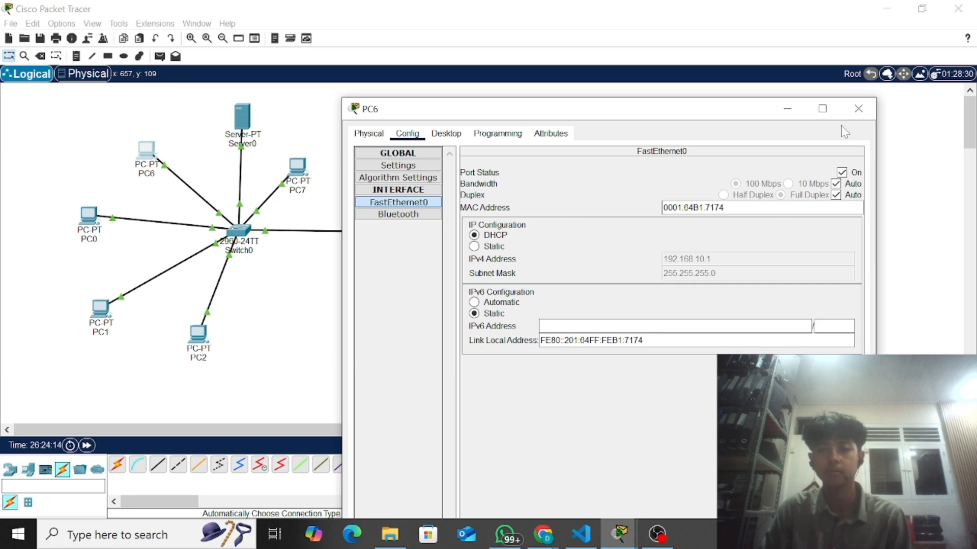
pyautogui.click(859, 108)
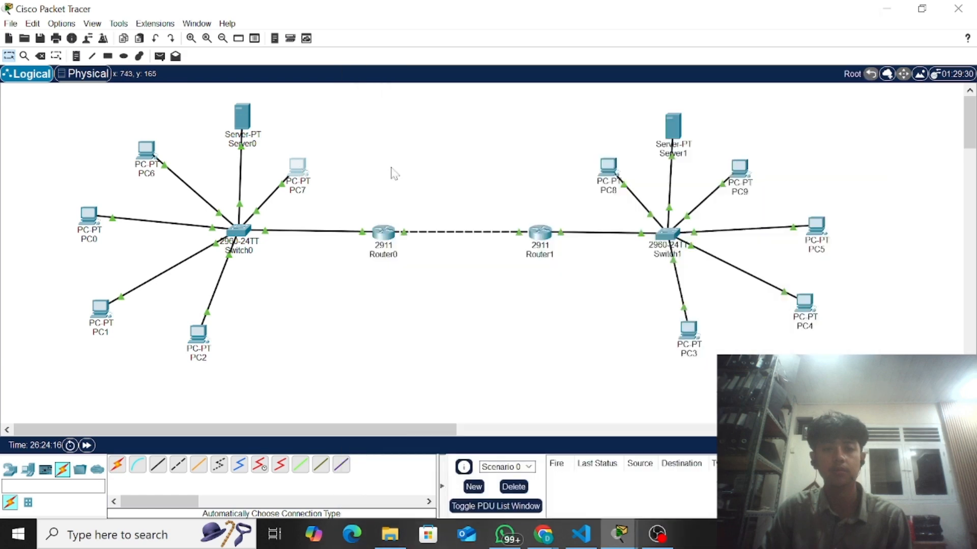
# - Switch PC7's IPv4 gateway and addressing to DHCP and check its FastEthernet0 configuration
pyautogui.click(298, 167)
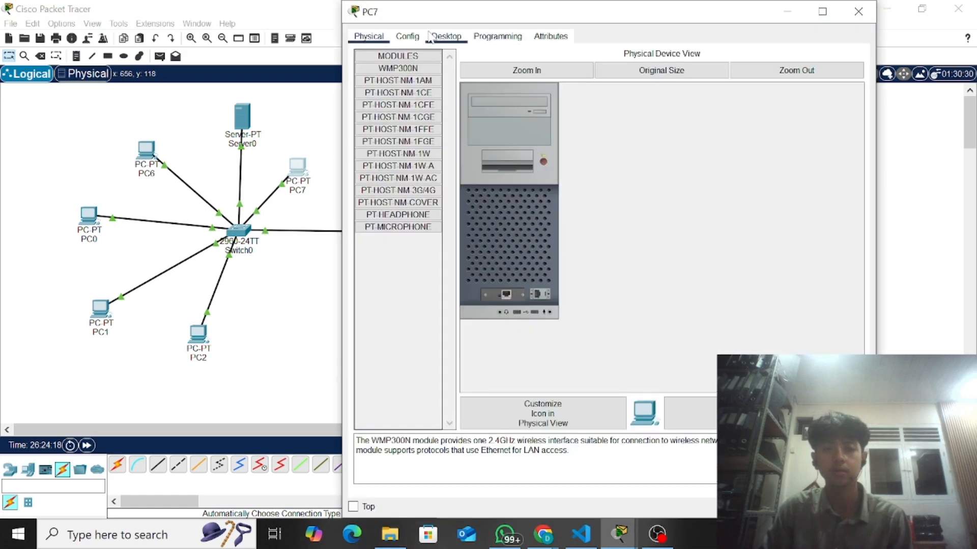
pyautogui.click(407, 37)
pyautogui.click(495, 136)
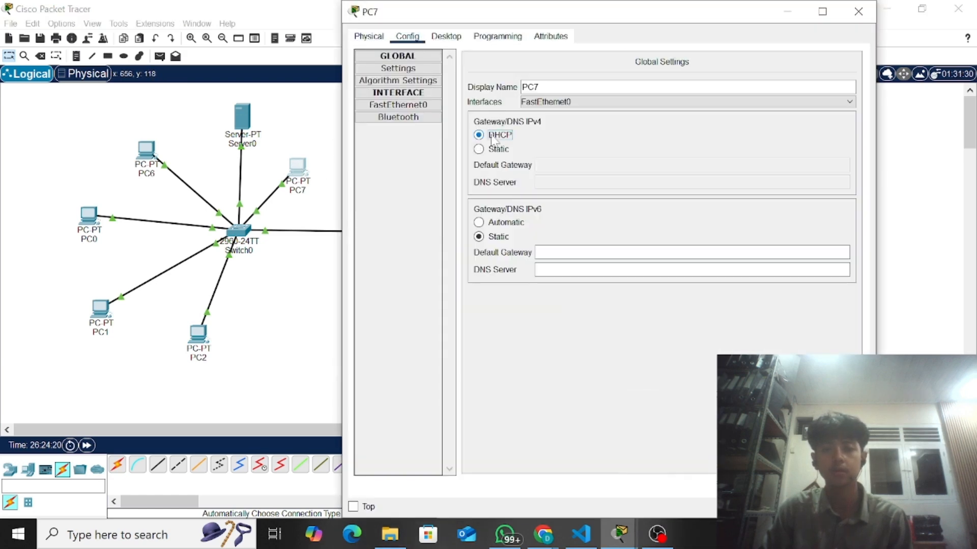
pyautogui.click(419, 105)
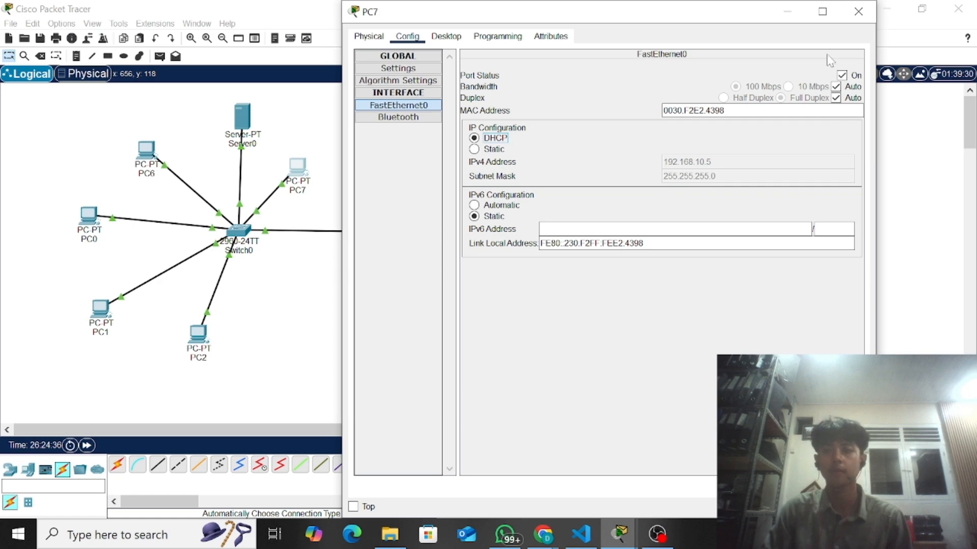
pyautogui.click(858, 11)
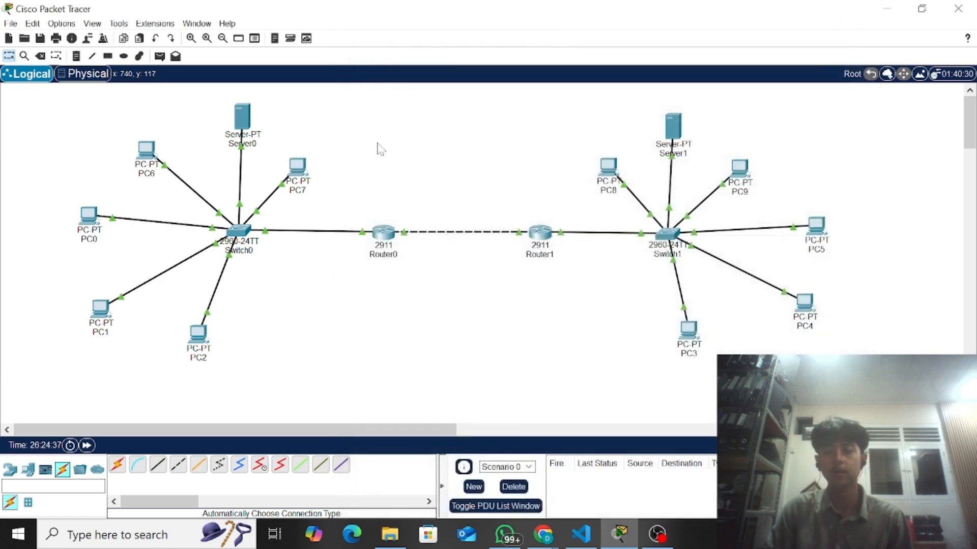
pyautogui.click(677, 128)
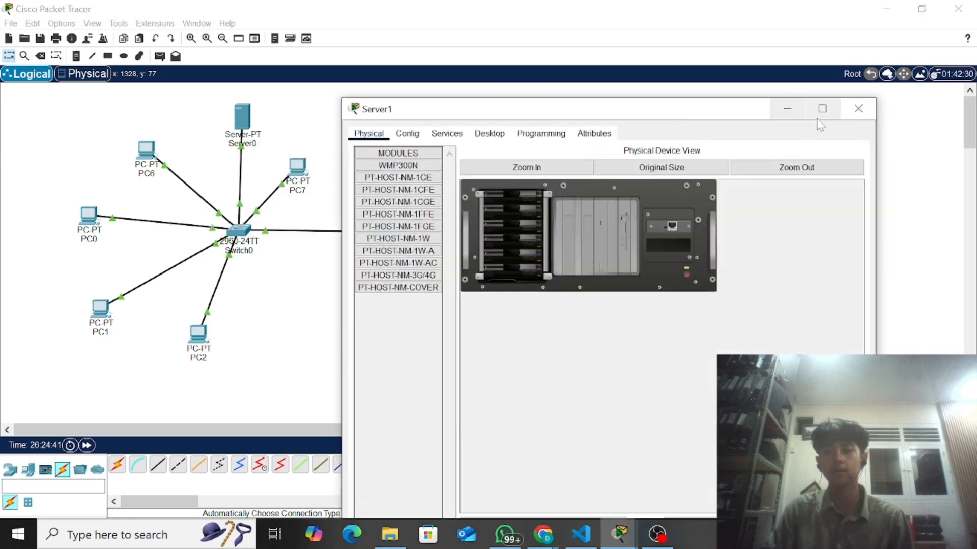
pyautogui.click(858, 107)
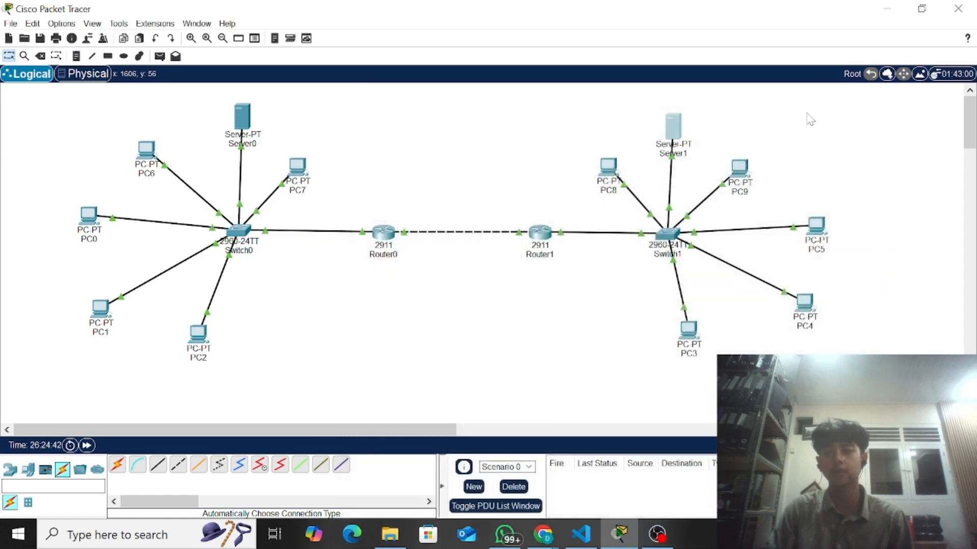
pyautogui.click(672, 131)
pyautogui.click(413, 39)
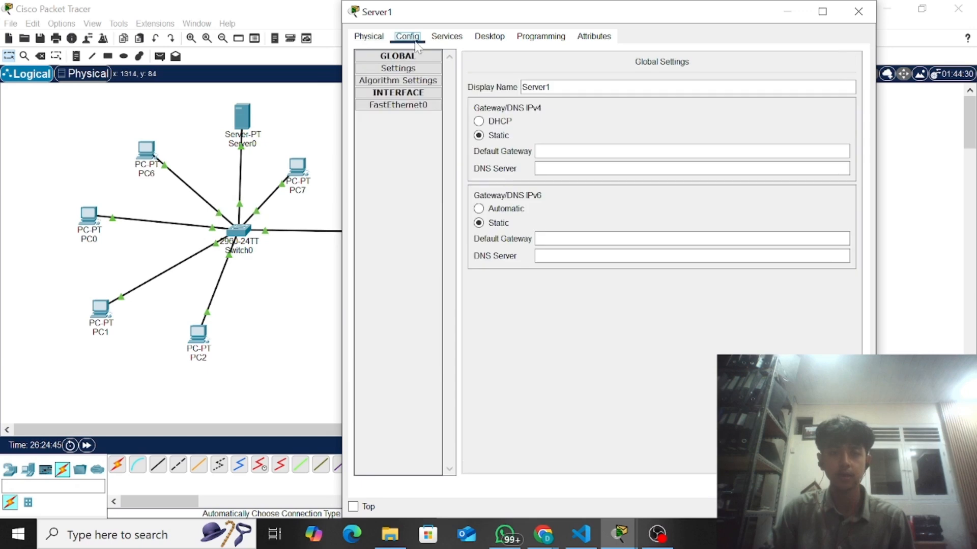
pyautogui.click(864, 19)
pyautogui.click(669, 233)
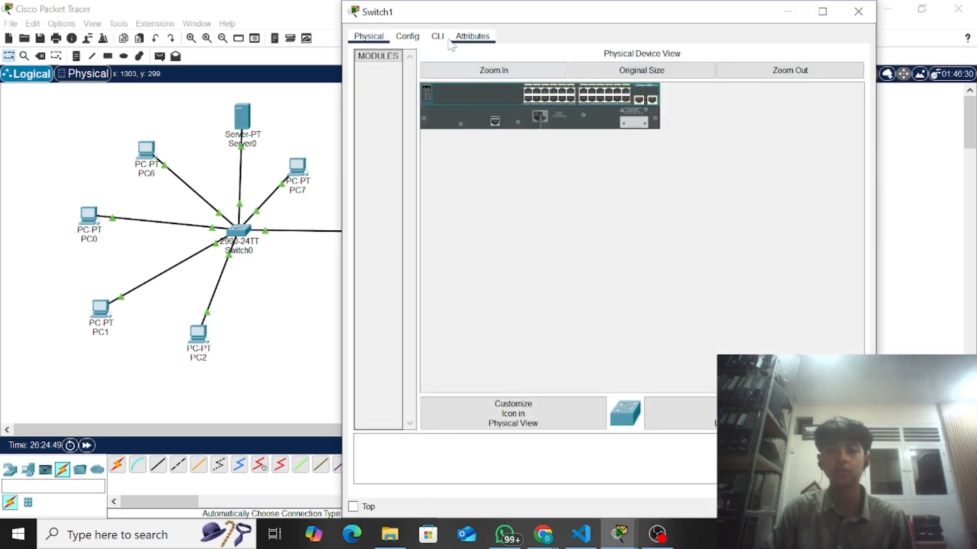
pyautogui.click(408, 37)
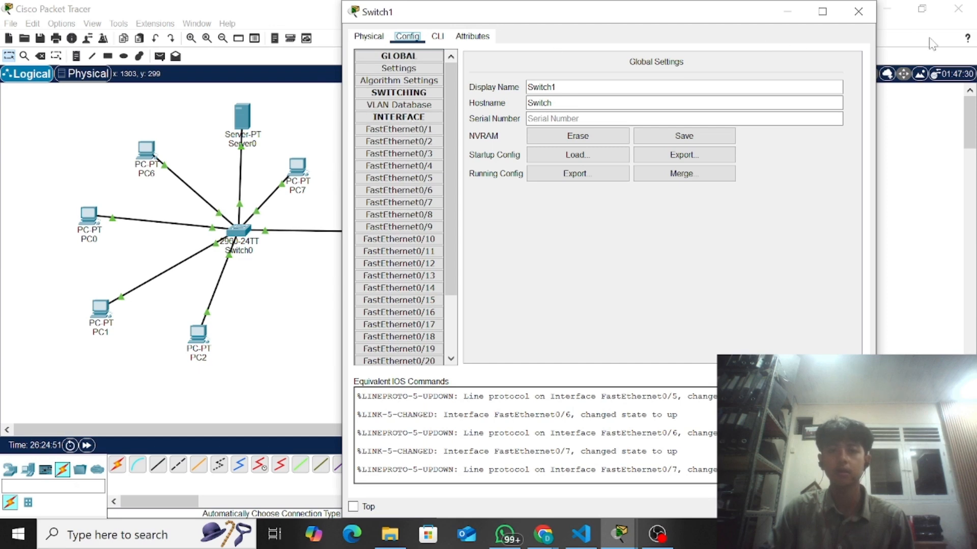
pyautogui.click(858, 11)
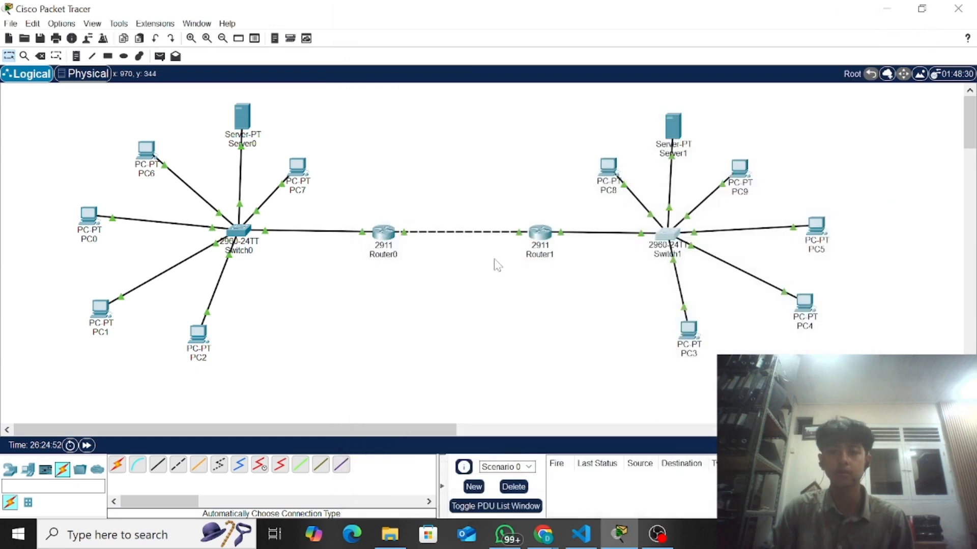
# - Copy the IPv4 address of Router1's GigabitEthernet0/1 interface and close the router
pyautogui.click(542, 232)
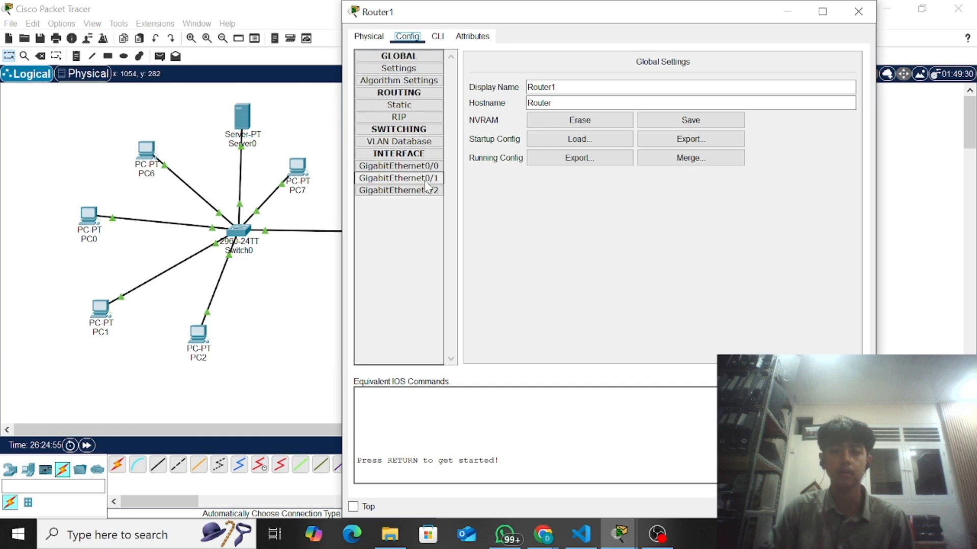
pyautogui.click(399, 178)
pyautogui.doubleClick(680, 140)
pyautogui.hotkey('ctrl', 'c')
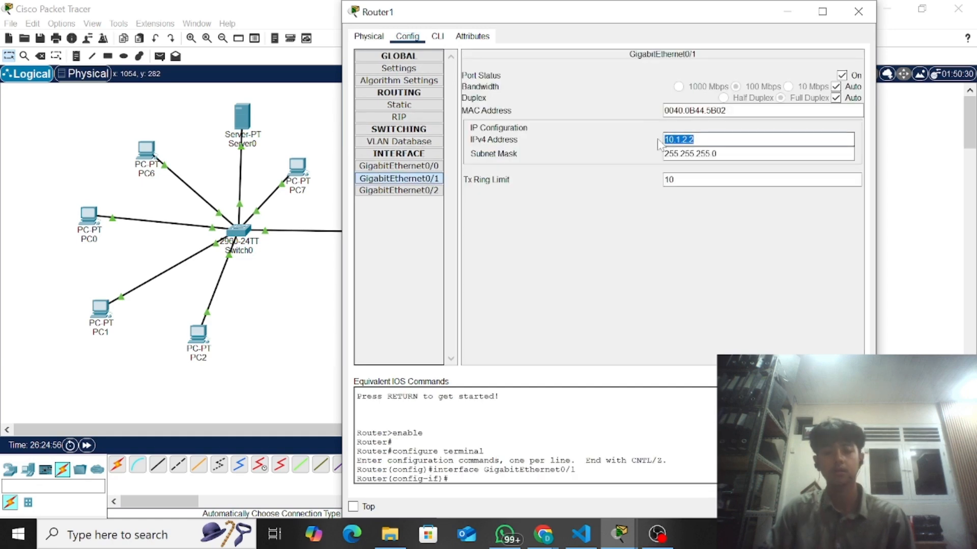
pyautogui.click(858, 11)
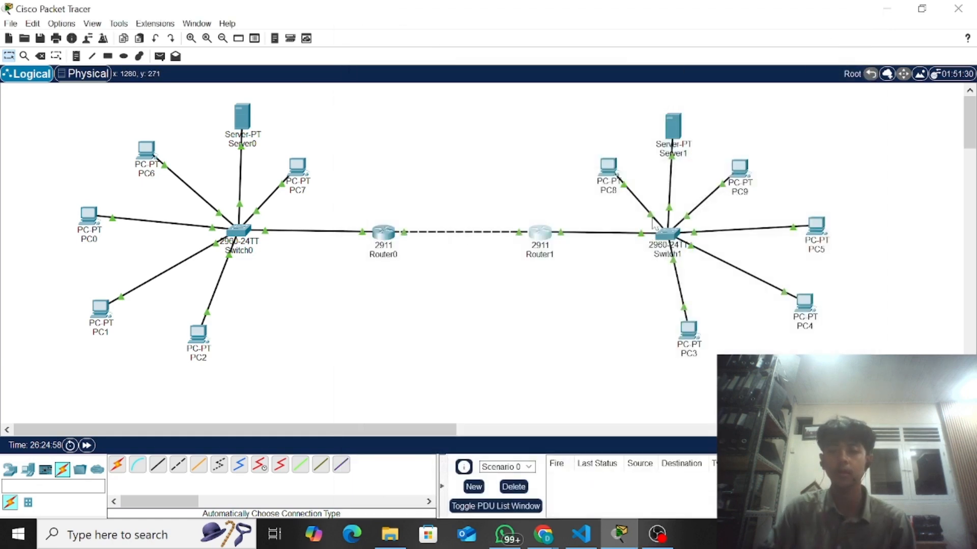
# - Set Server1's IPv4 default gateway to 10.1.2.2 in its global settings
pyautogui.click(673, 126)
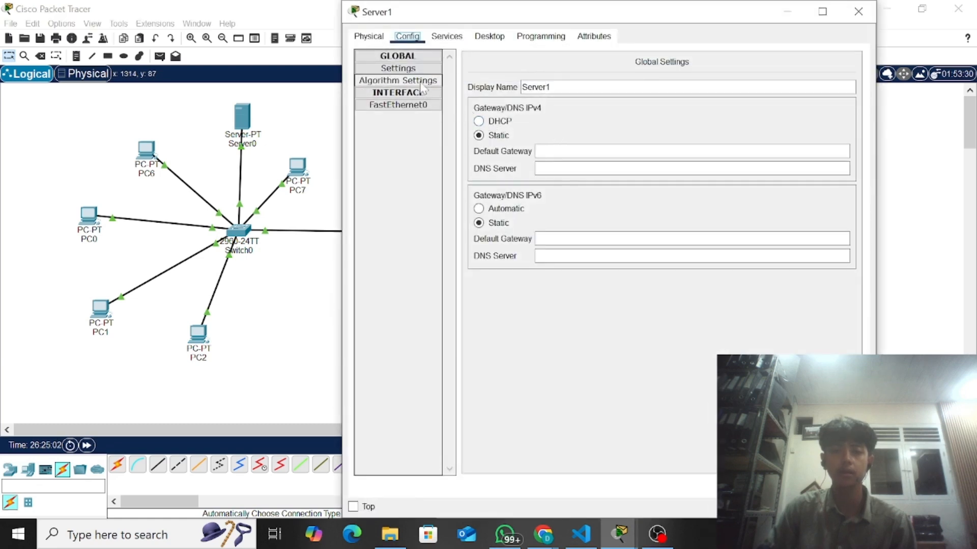
pyautogui.click(410, 69)
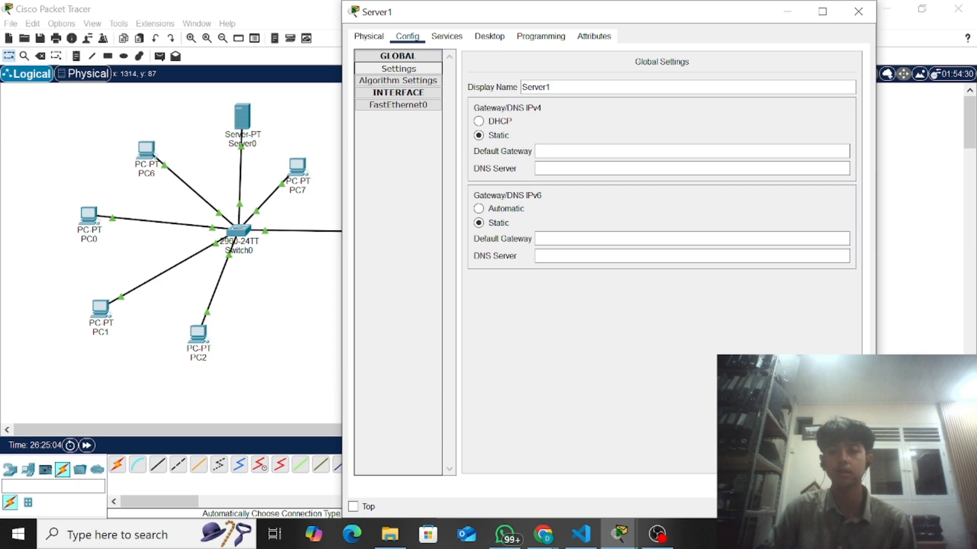
pyautogui.click(566, 152)
pyautogui.hotkey('ctrl', 'v')
# - Set Server1's FastEthernet0 IPv4 address to 10.1.2.50 with subnet mask 255.0.0.0
pyautogui.click(410, 94)
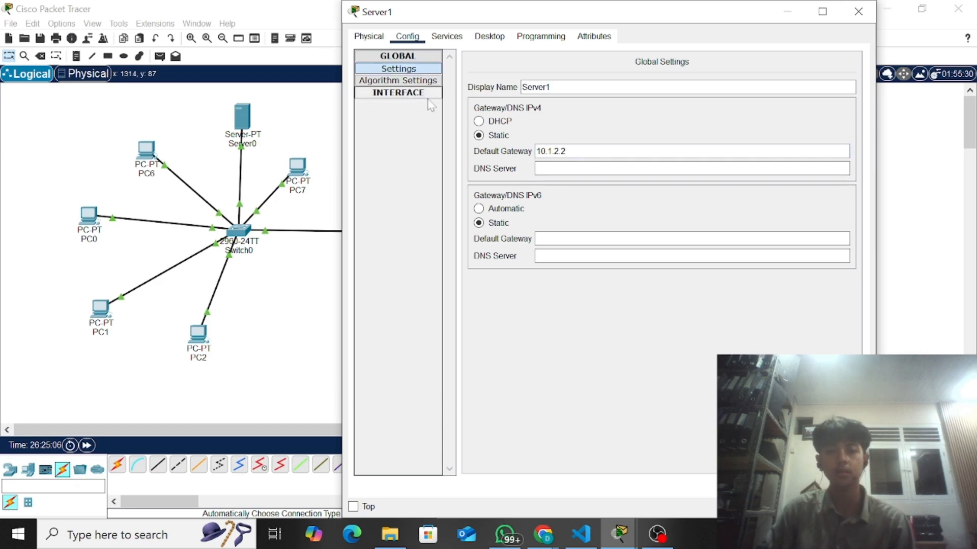
pyautogui.click(394, 93)
pyautogui.click(398, 105)
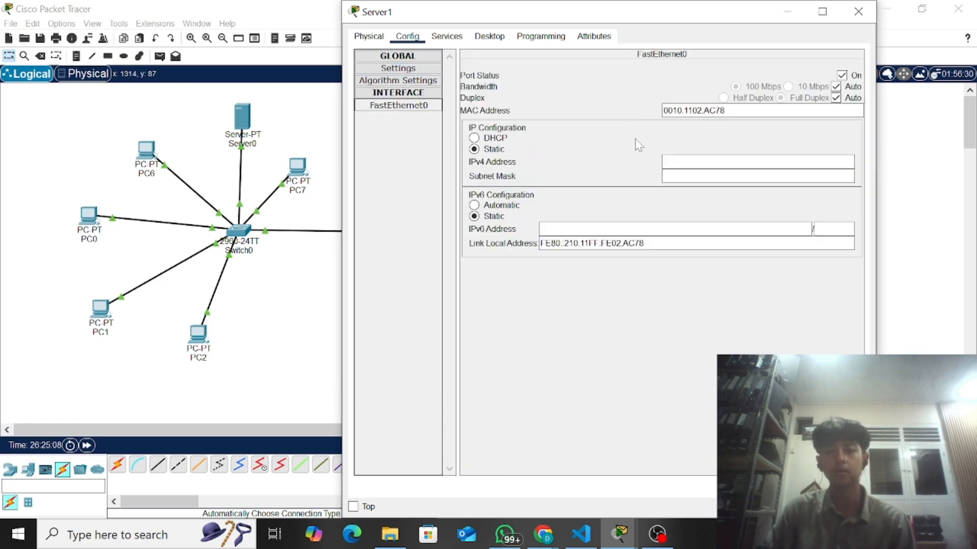
pyautogui.click(689, 161)
pyautogui.write('10.1.2.2')
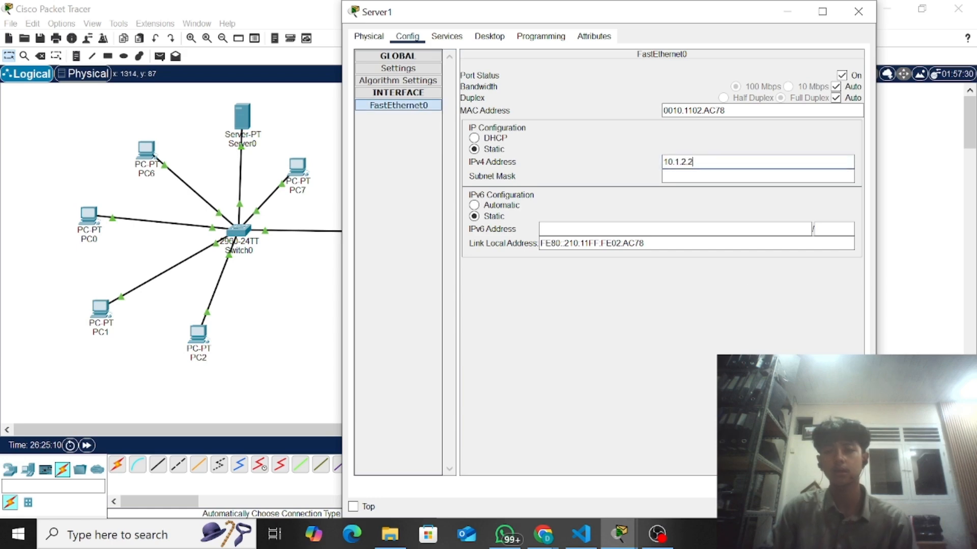
pyautogui.press('BackSpace')
pyautogui.write('50')
pyautogui.press('Tab')
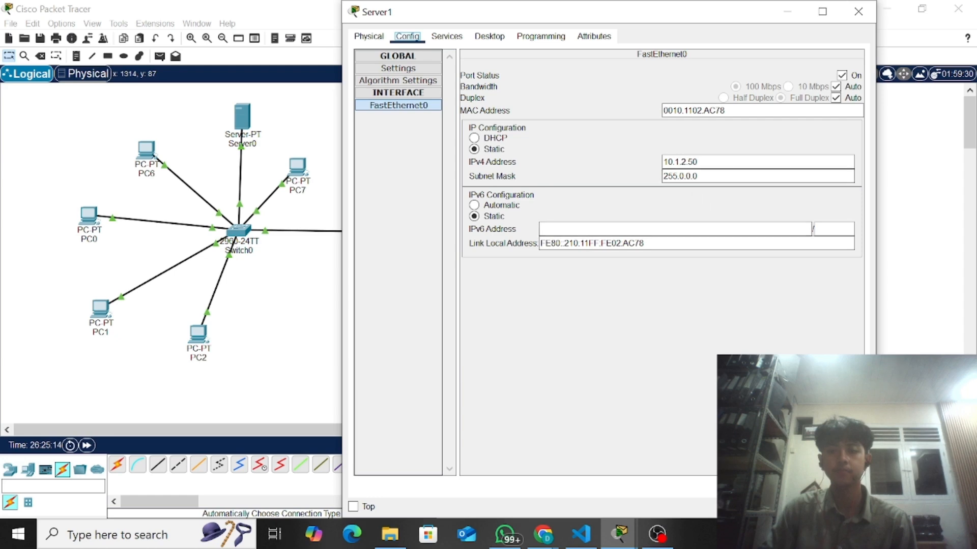
# - Change Server1's FastEthernet0 subnet mask to 255.255.255.0
pyautogui.press('BackSpace')
pyautogui.write('255.')
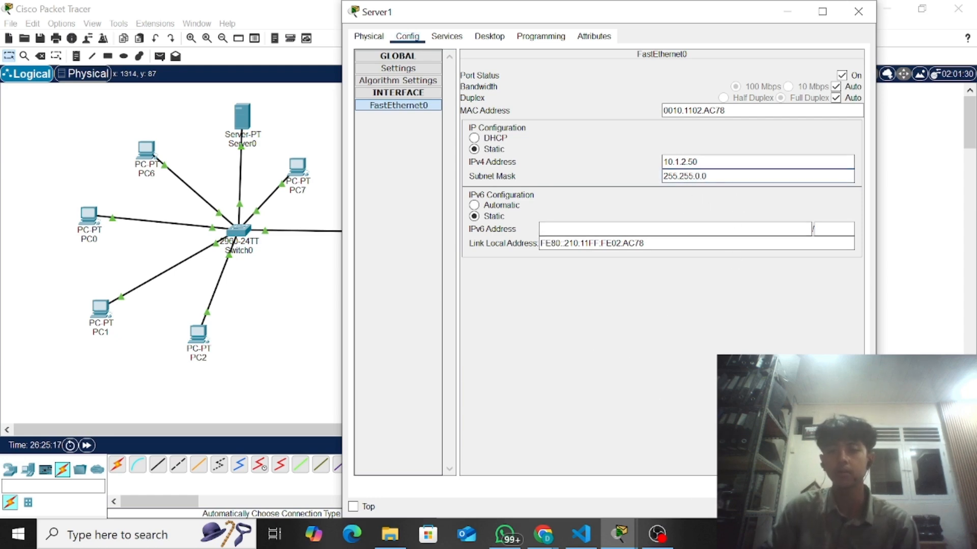
pyautogui.click(698, 176)
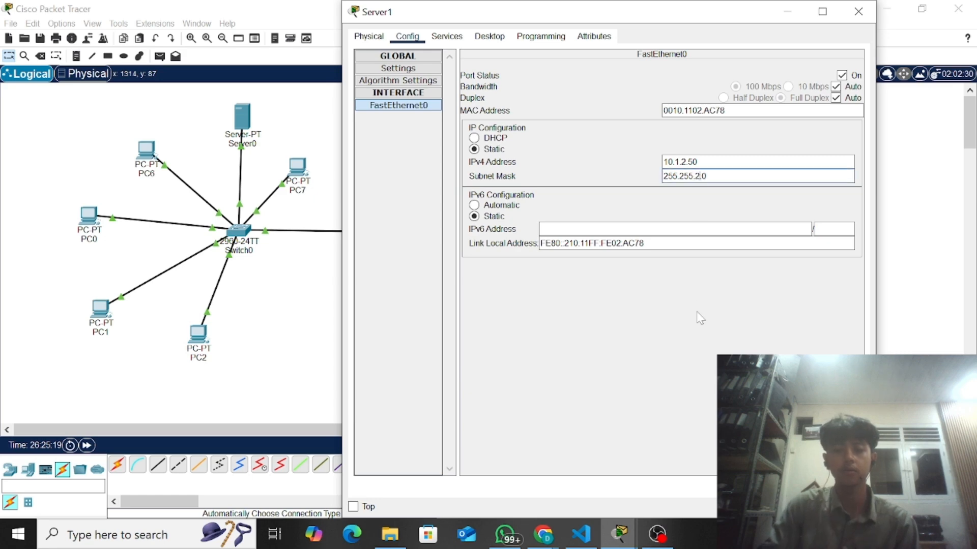
pyautogui.press('BackSpace')
pyautogui.write('255')
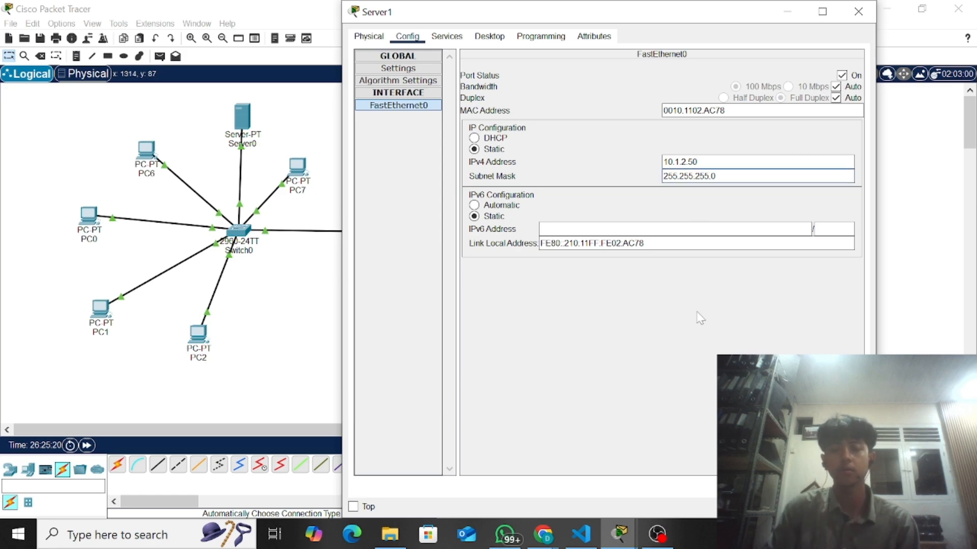
# - Turn on Server1's DHCP service, set serverPool's default gateway to 10.1.2.2, save the pool and close the server
pyautogui.click(447, 37)
pyautogui.click(394, 80)
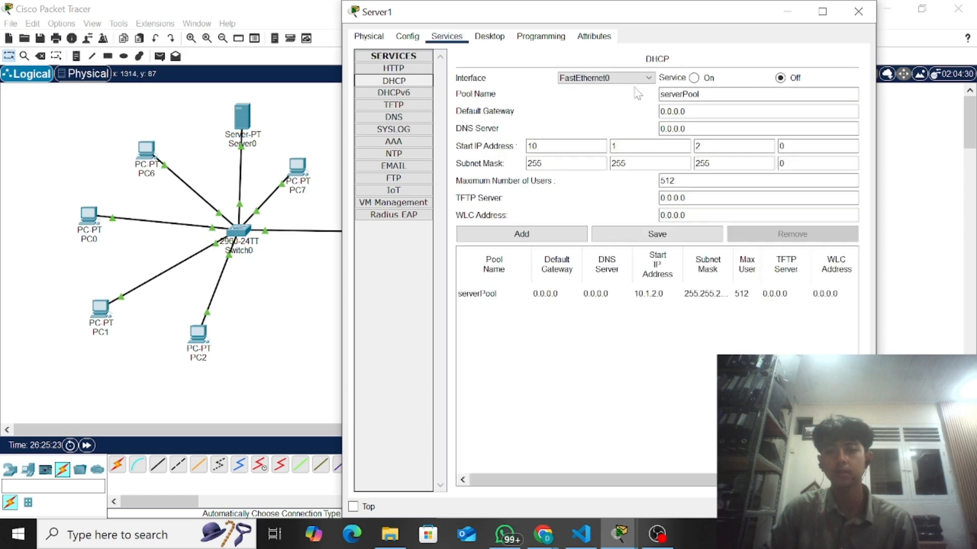
pyautogui.click(694, 79)
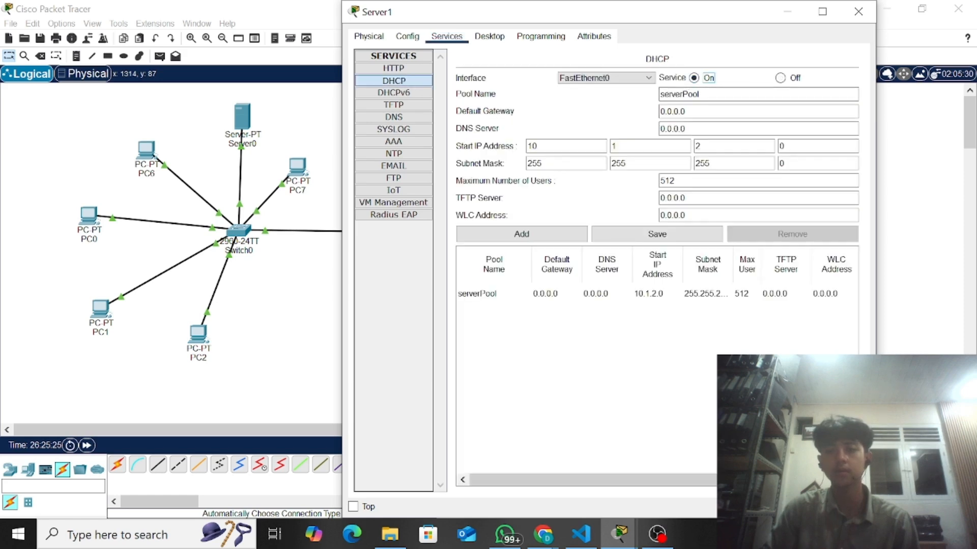
pyautogui.doubleClick(683, 111)
pyautogui.write('10.1.2.2')
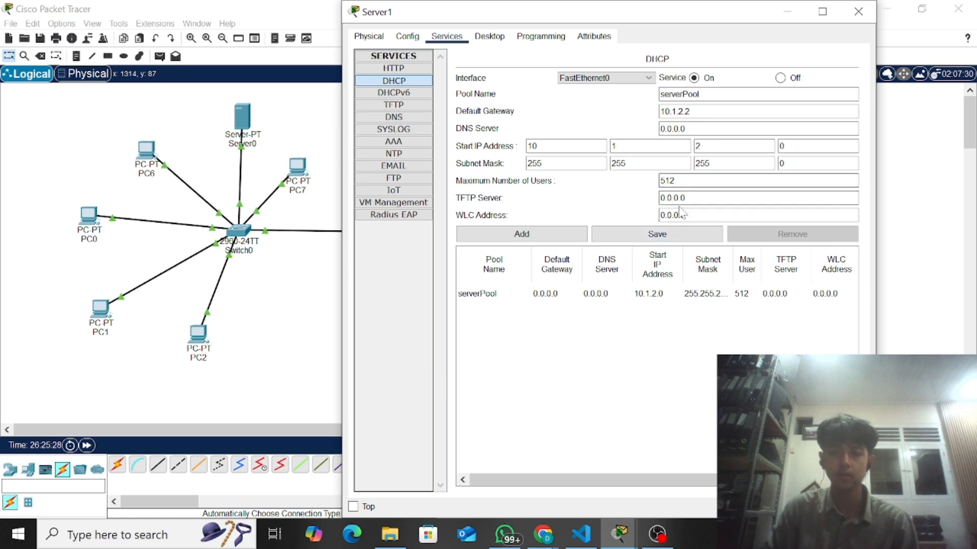
pyautogui.click(700, 233)
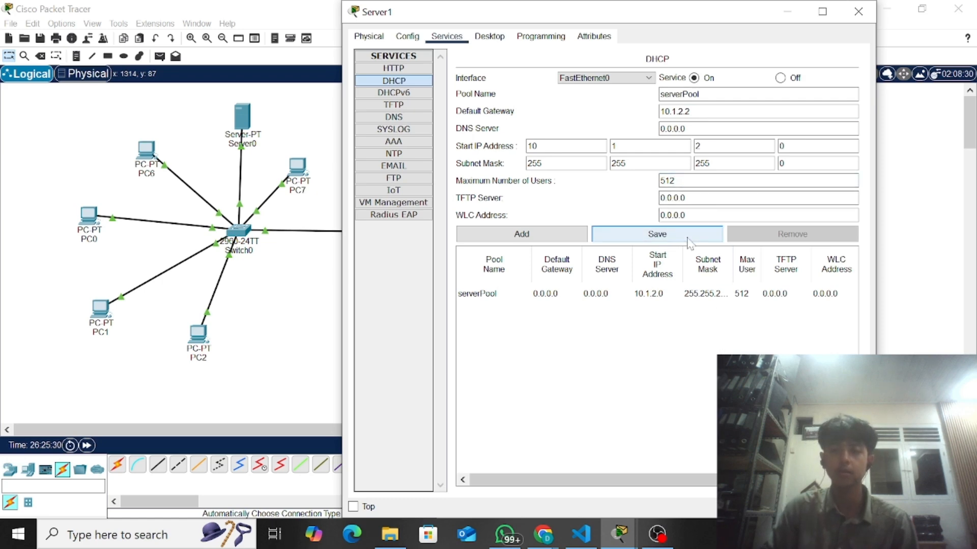
pyautogui.click(851, 18)
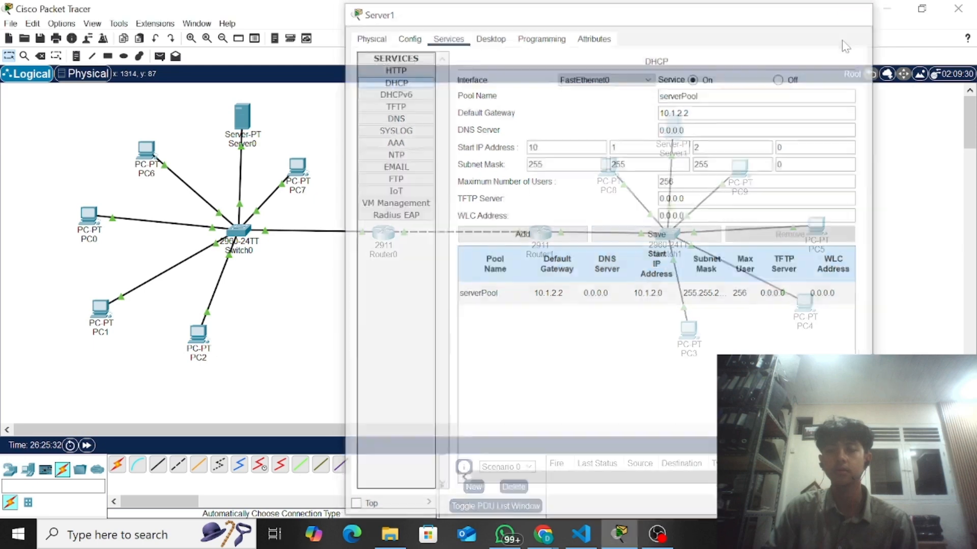
# - Switch PC8's IPv4 gateway and addressing to DHCP, check its FastEthernet0 configuration and close the PC
pyautogui.click(609, 170)
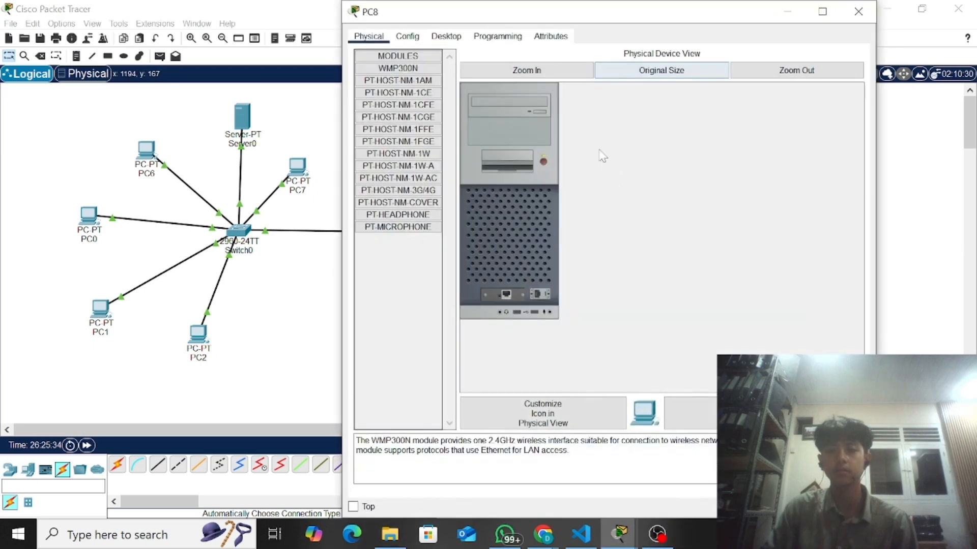
pyautogui.click(407, 36)
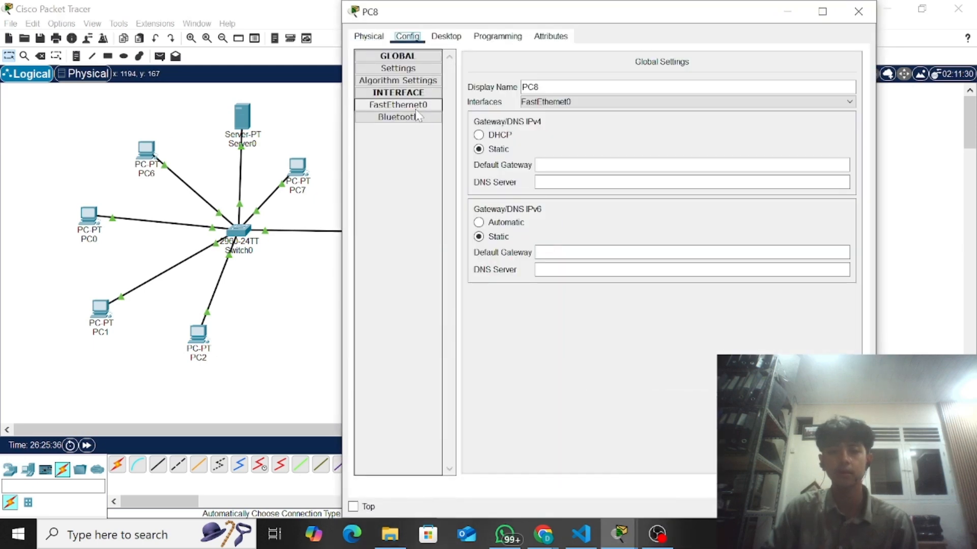
pyautogui.click(491, 136)
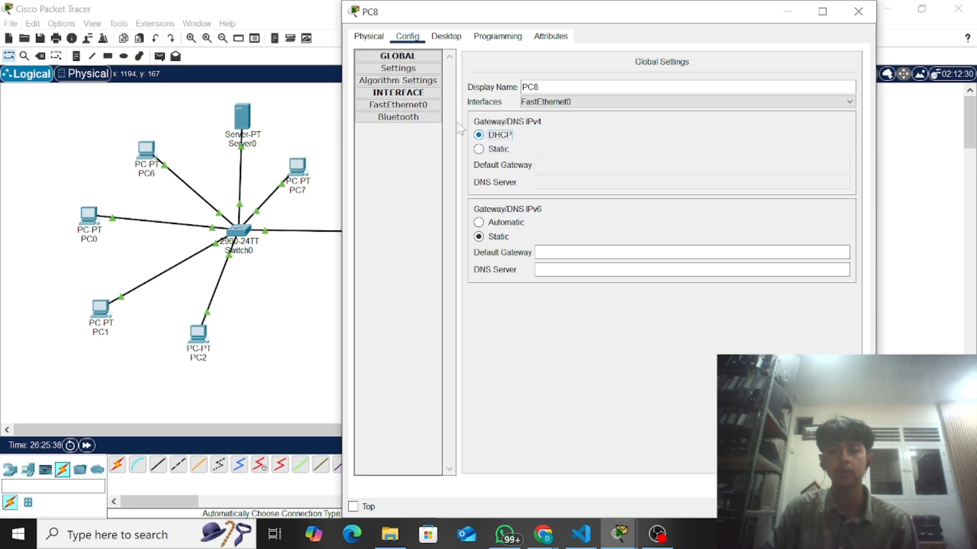
pyautogui.click(430, 106)
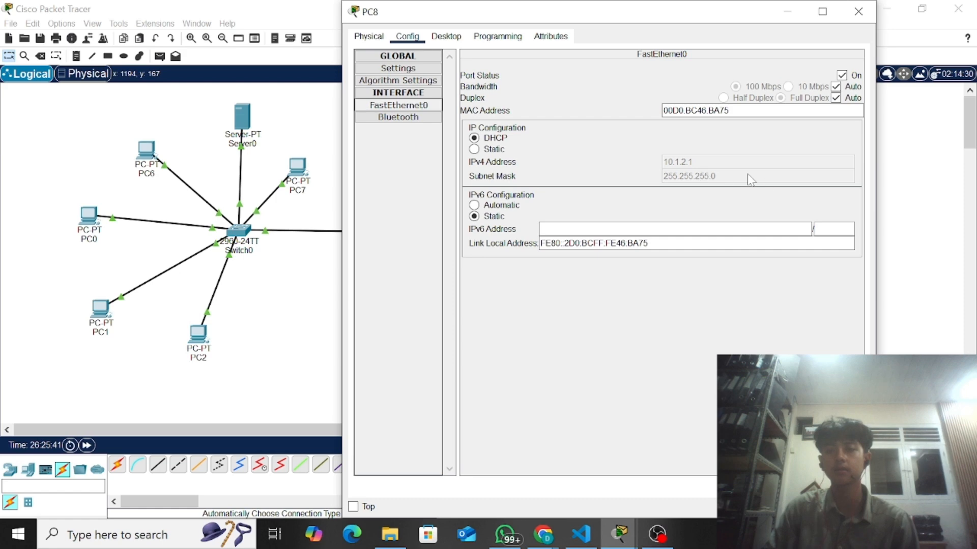
pyautogui.click(858, 11)
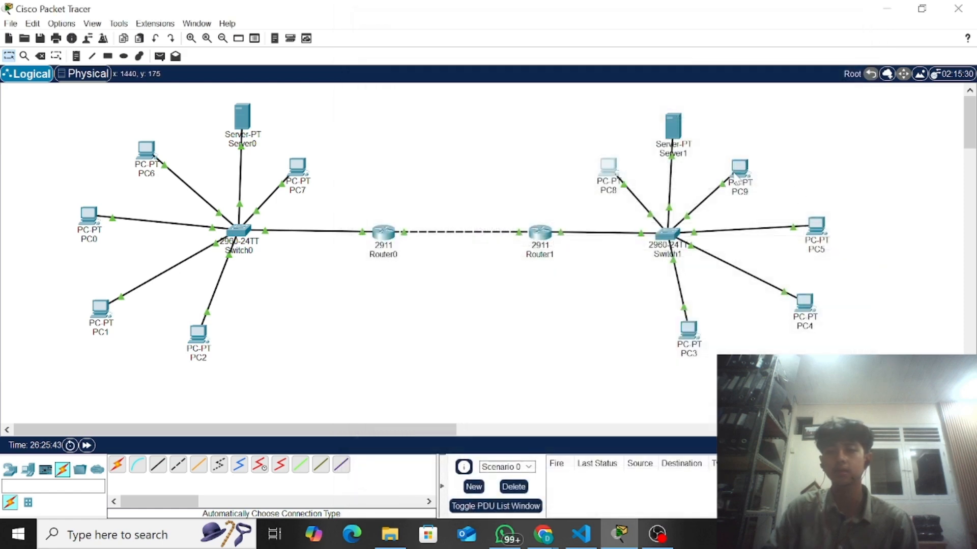
# - Switch PC9's IPv4 gateway and addressing to DHCP, check its FastEthernet0 configuration and close the PC
pyautogui.click(740, 169)
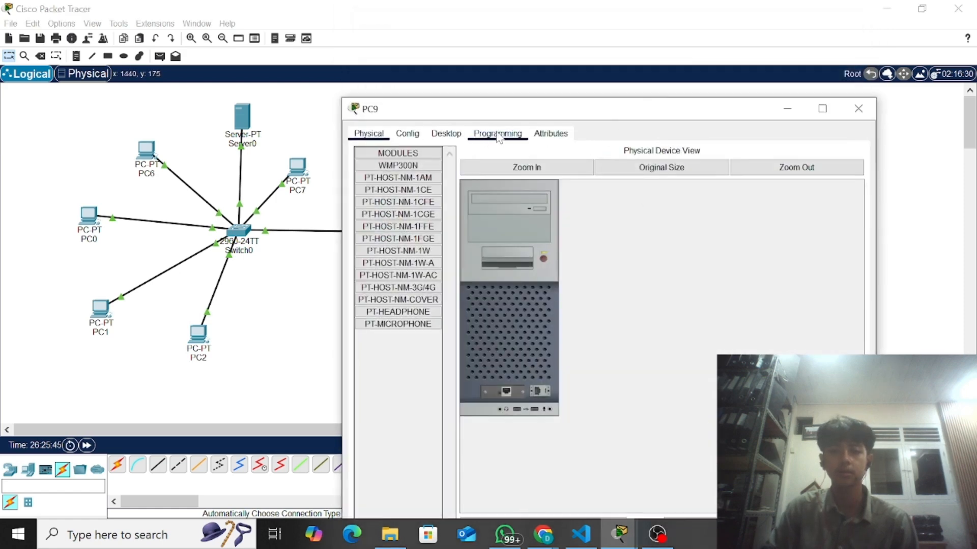
pyautogui.moveTo(451, 117); pyautogui.dragTo(455, 73)
pyautogui.click(408, 91)
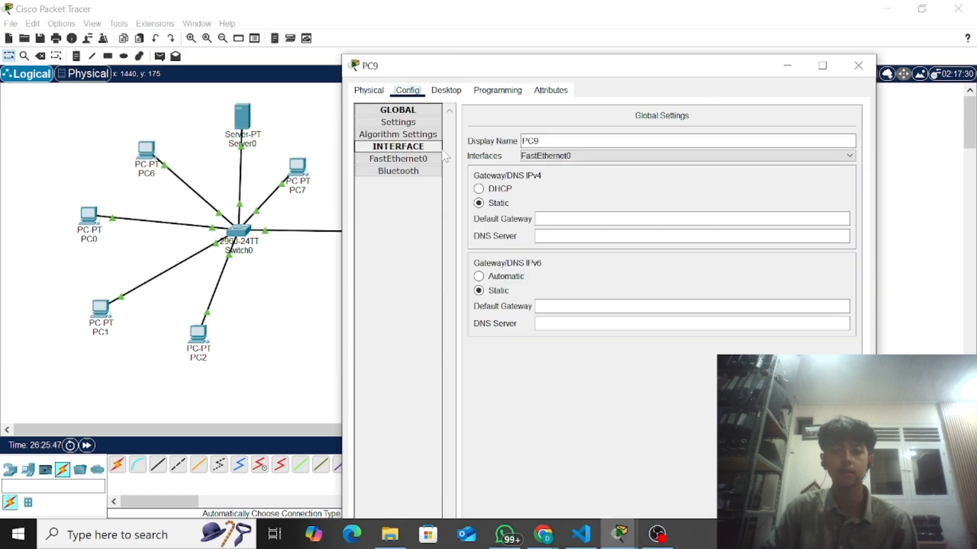
pyautogui.click(478, 189)
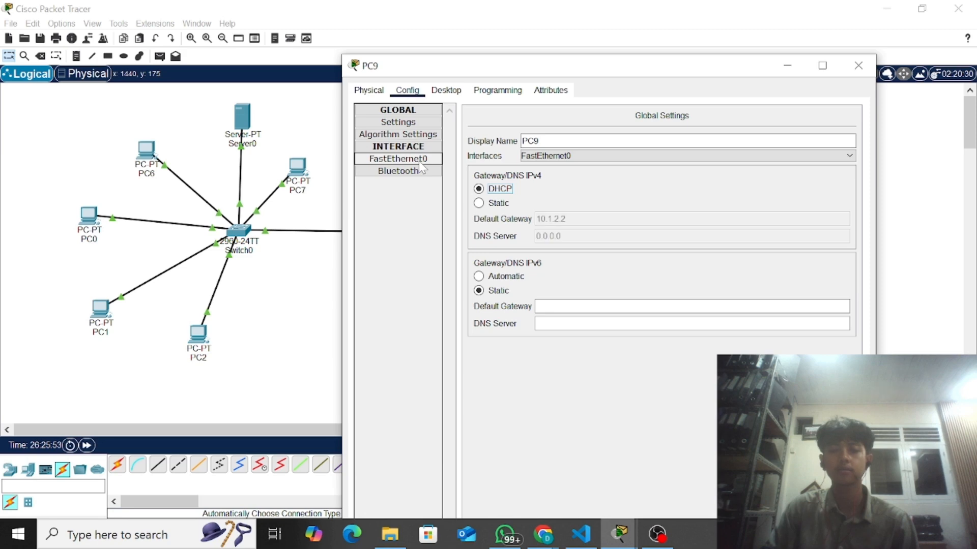
pyautogui.click(421, 159)
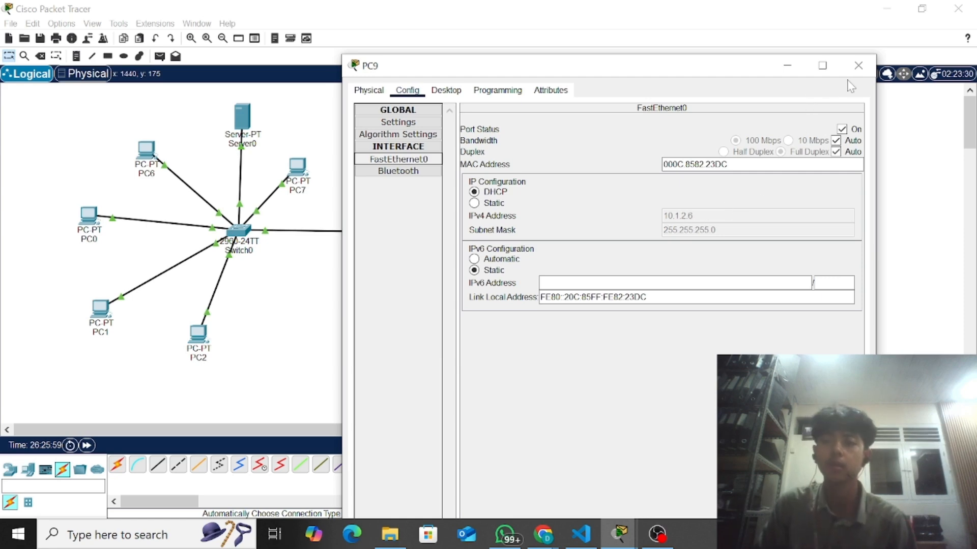
pyautogui.click(858, 65)
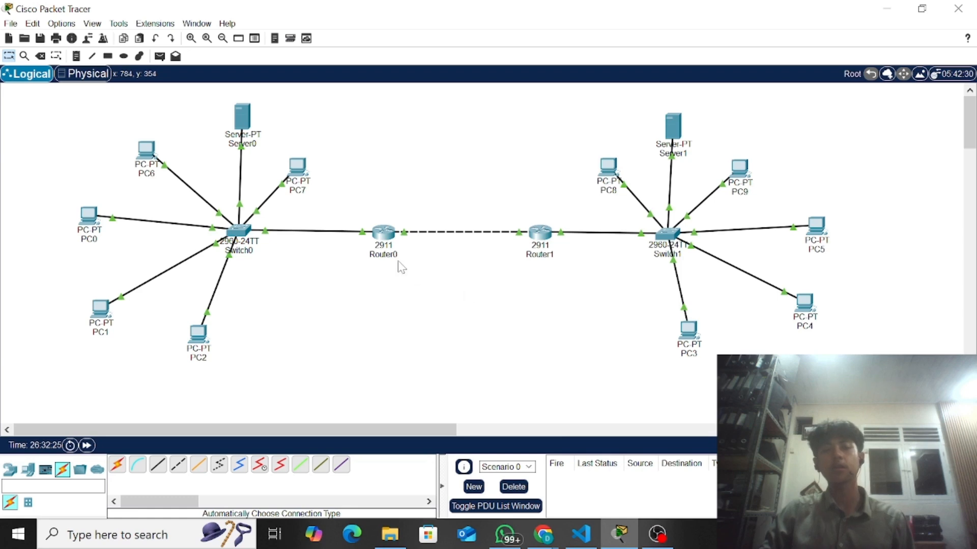
# - Enter privileged mode on Router0's command line with enable, display the routing table with show ip route, and close the router
pyautogui.click(387, 244)
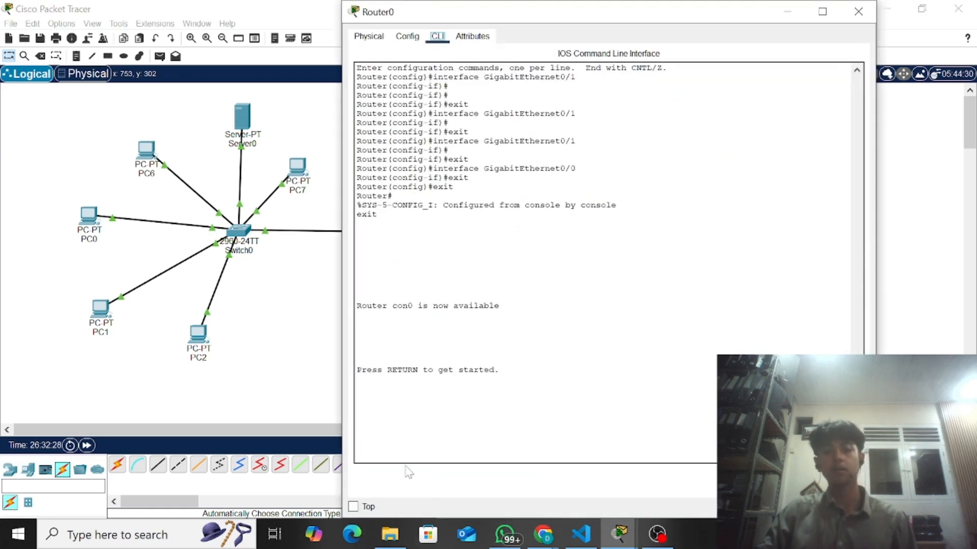
pyautogui.click(410, 438)
pyautogui.press('Return')
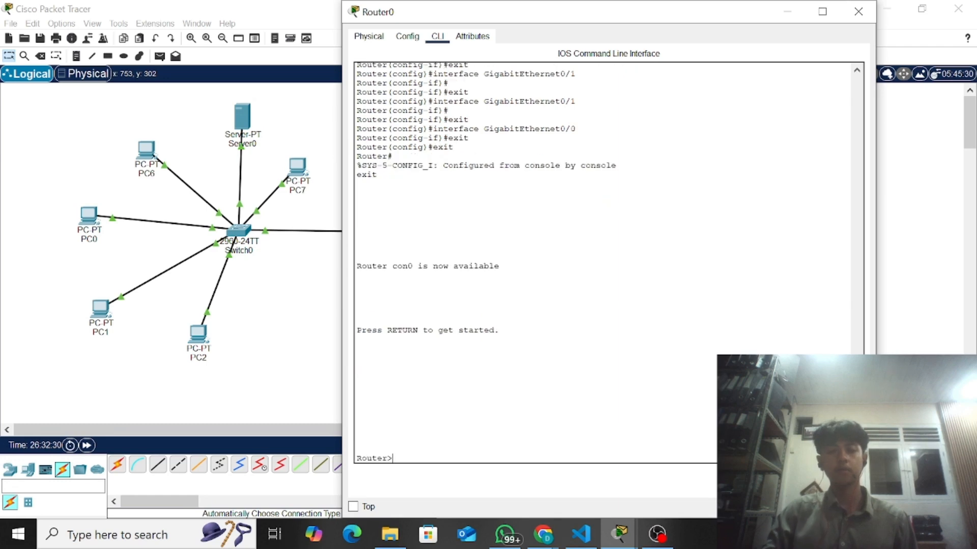
pyautogui.write('enable')
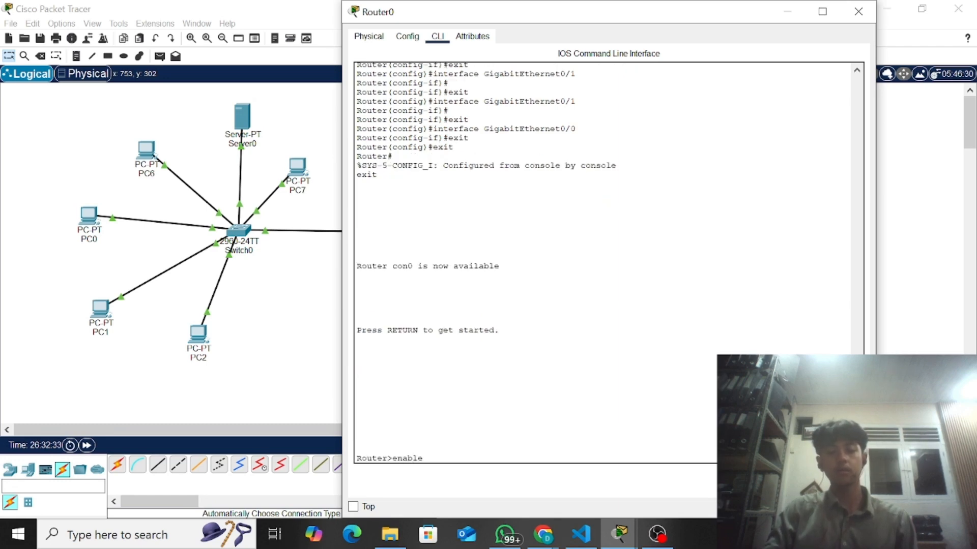
pyautogui.press('Return')
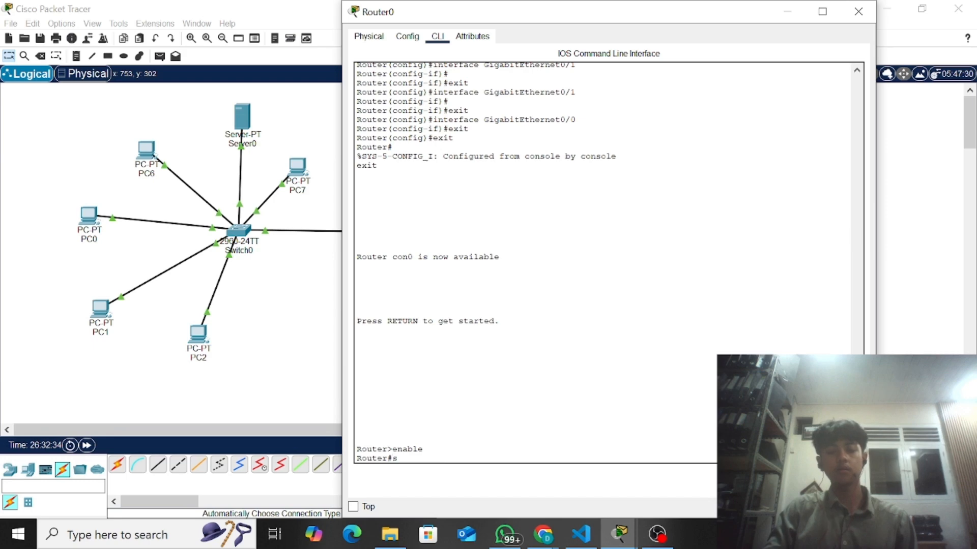
pyautogui.write('show ip')
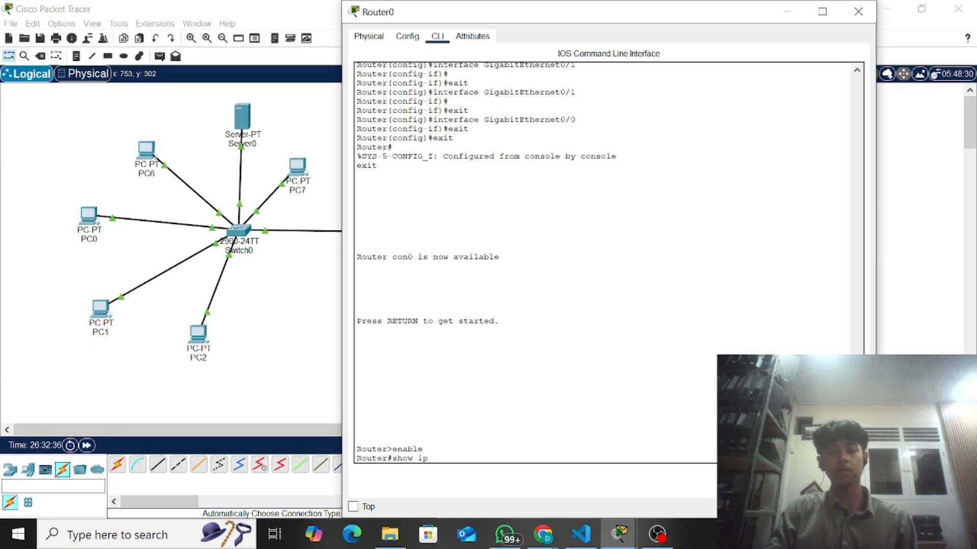
pyautogui.write(' route')
pyautogui.press('Return')
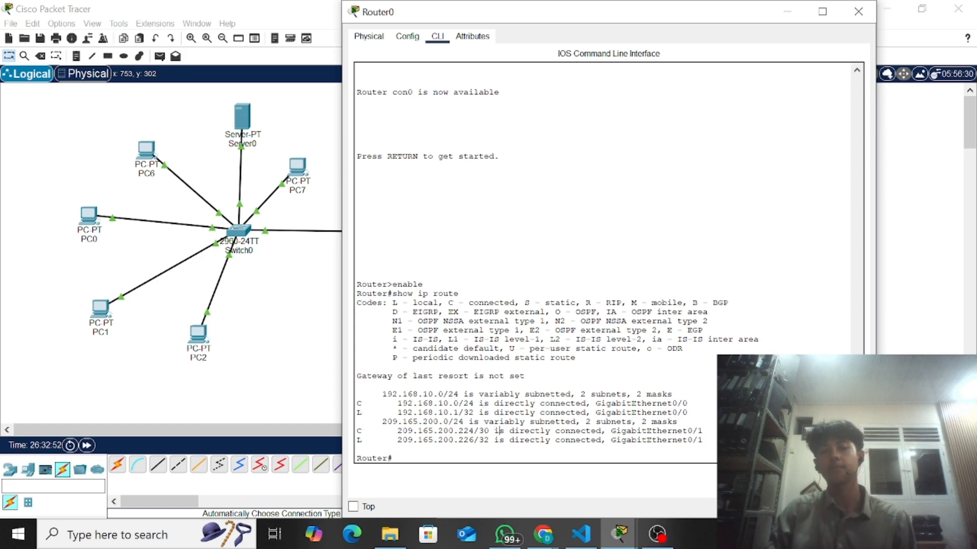
pyautogui.click(860, 15)
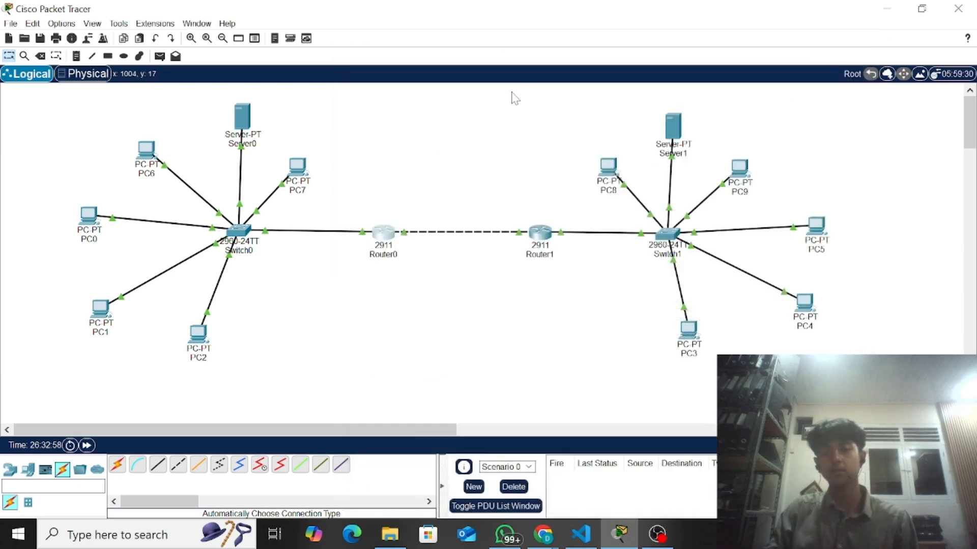